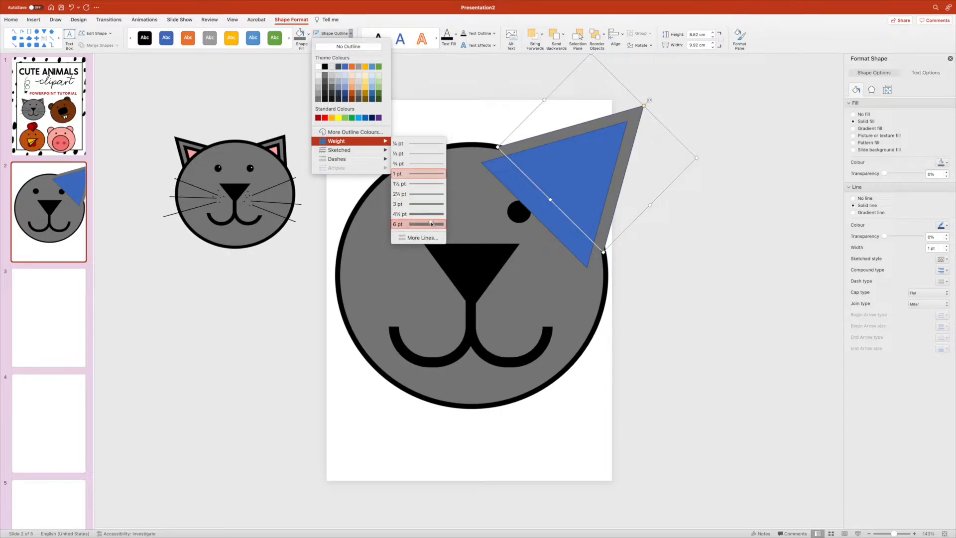
Give the grey outer ear triangle a black outline 10 pt wide
left_click(333, 33)
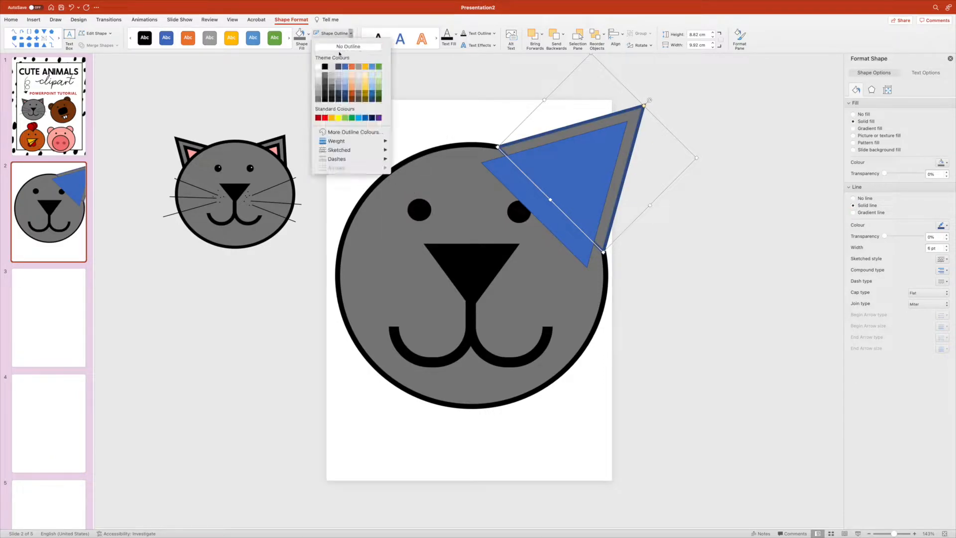
left_click(329, 67)
left_click(930, 247)
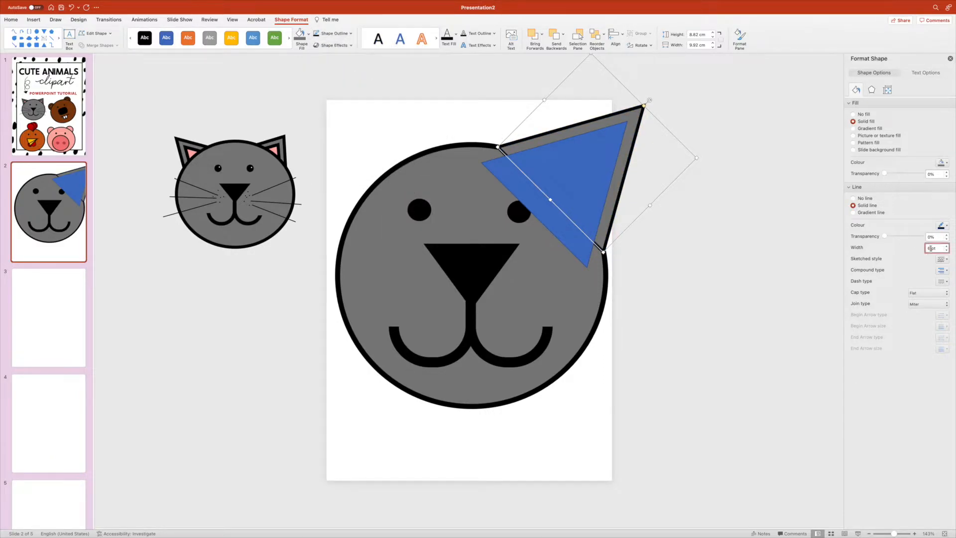
type("10")
key("Return")
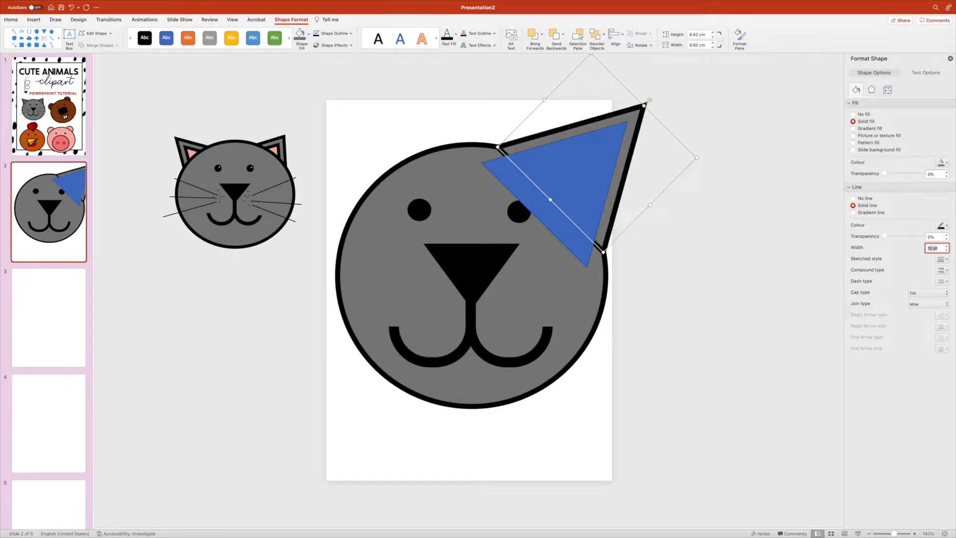
Fill the blue inner ear triangle with a light peach theme colour and give it a black 10 pt outline
left_click(585, 153)
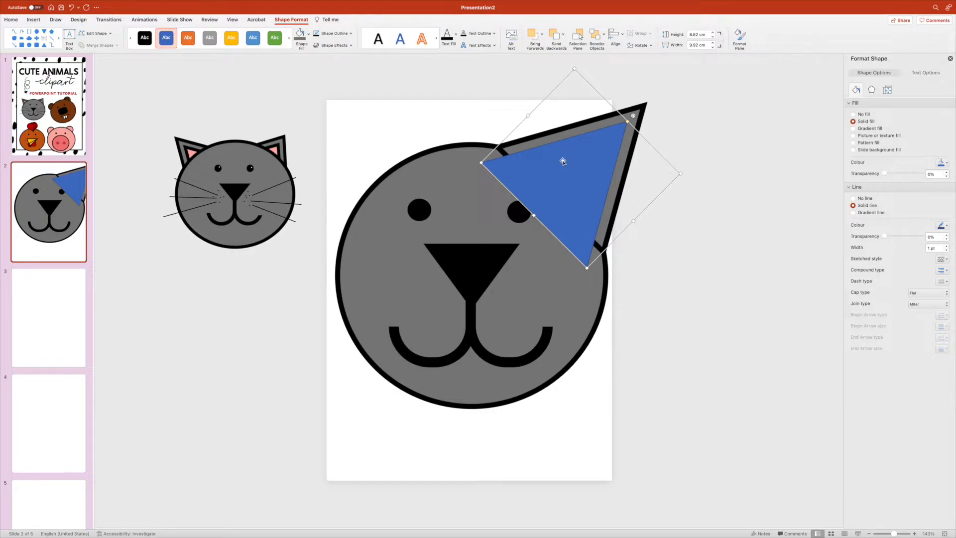
left_click(308, 34)
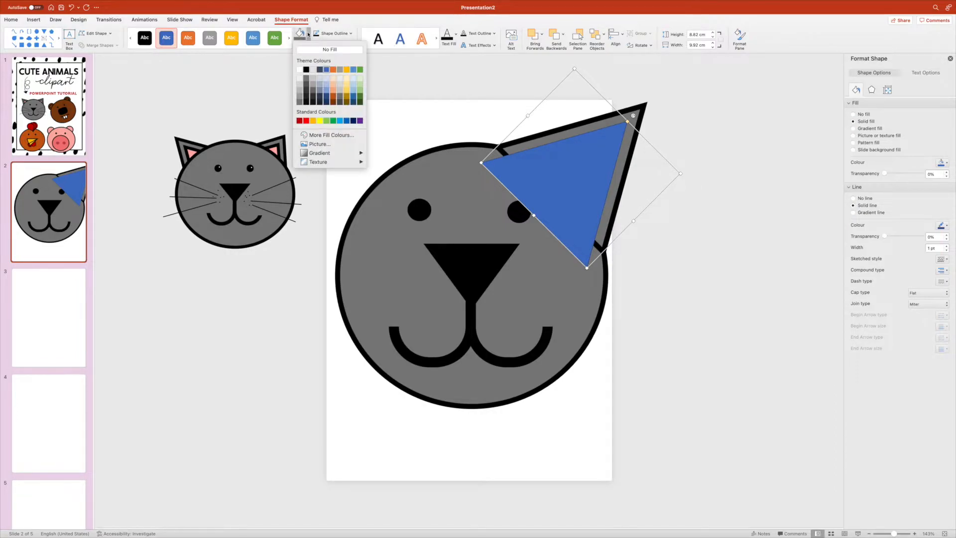
left_click(333, 79)
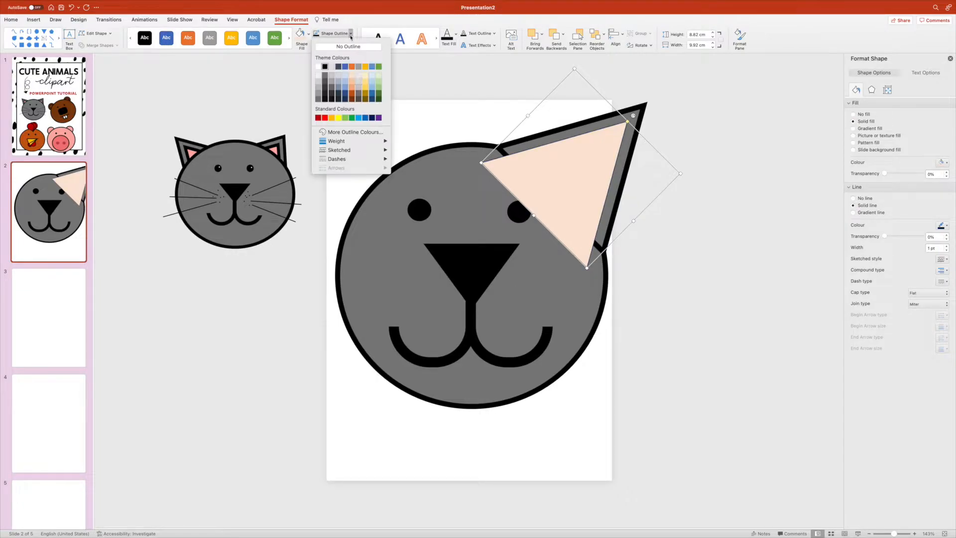
left_click(351, 36)
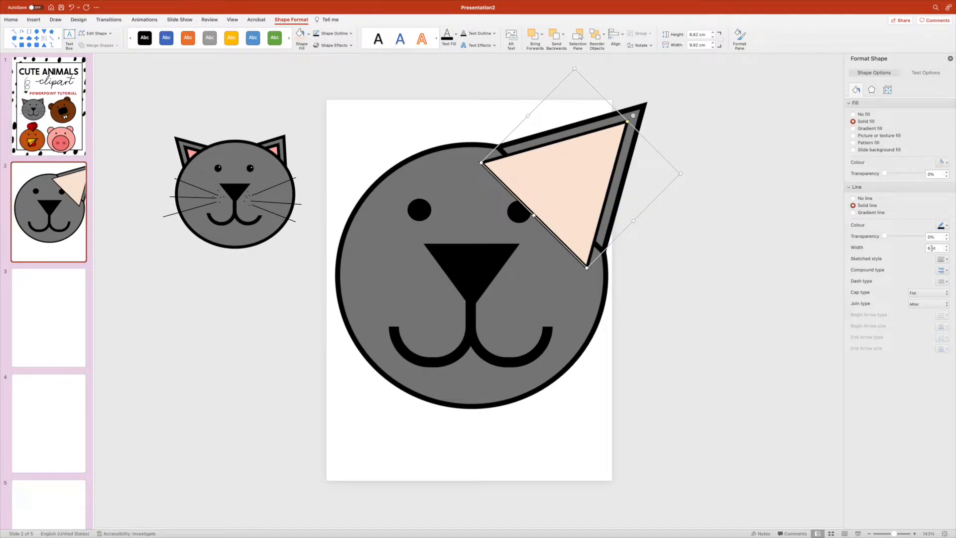
left_click(932, 247)
type("10")
key("Return")
left_click(725, 179)
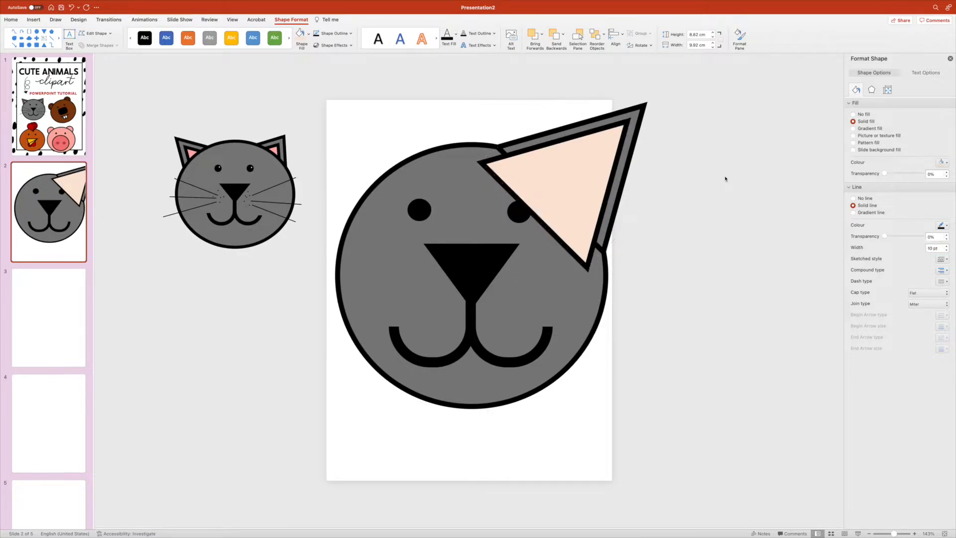
Shrink the peach inner ear triangle to about 7.6 by 9.9 cm and position it inside the grey triangle
left_click(576, 158)
left_click_drag(682, 175, 667, 187)
left_click_drag(590, 187, 588, 188)
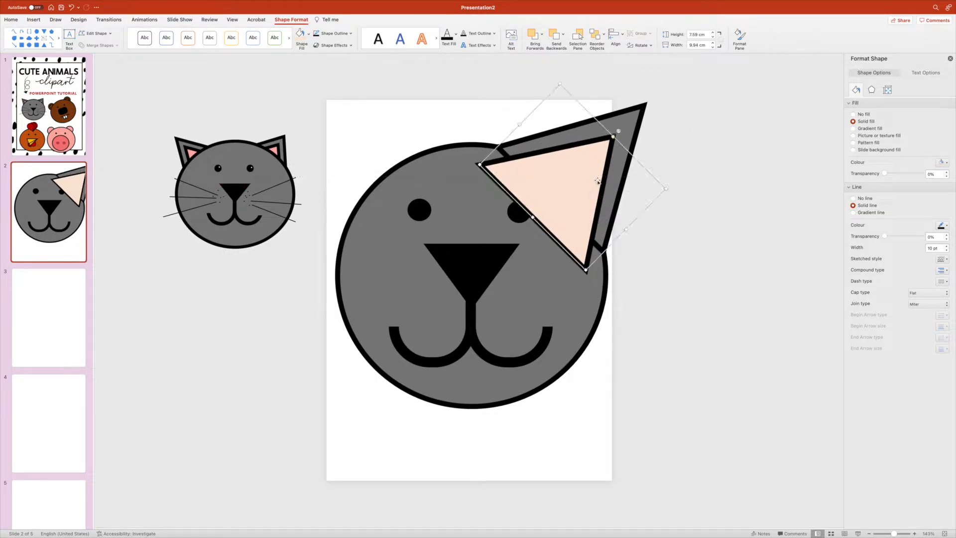
Send both ear triangles to the back so that they sit behind the head circle
left_click(636, 117, "shift")
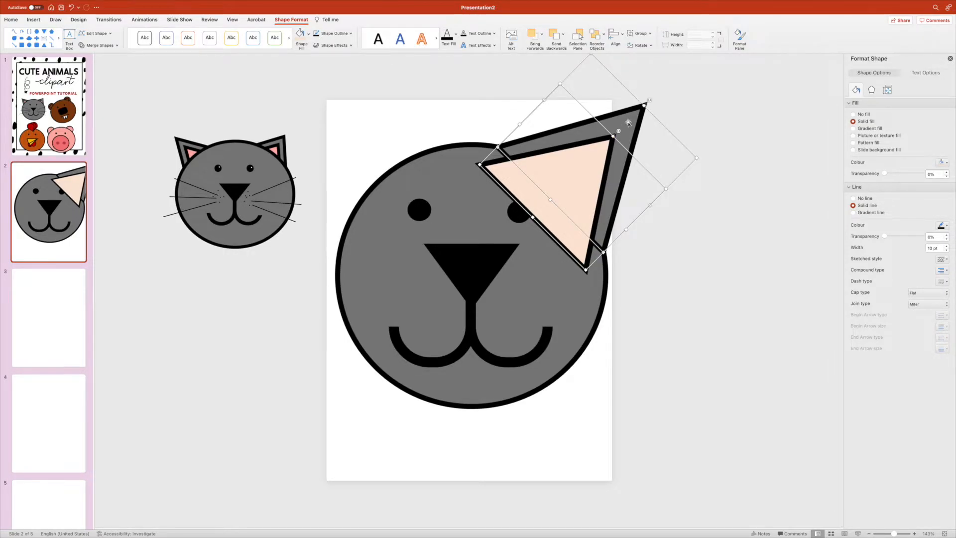
right_click(638, 121)
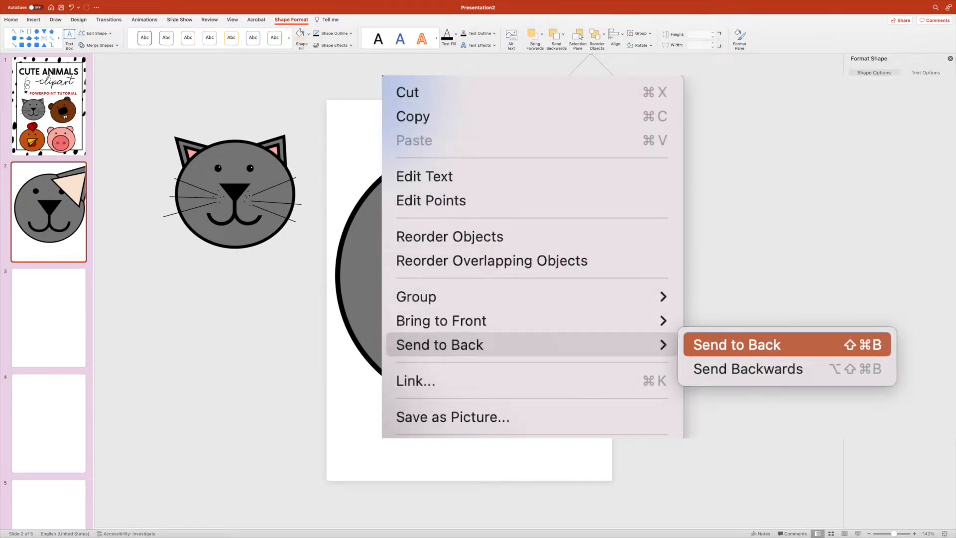
left_click(740, 168)
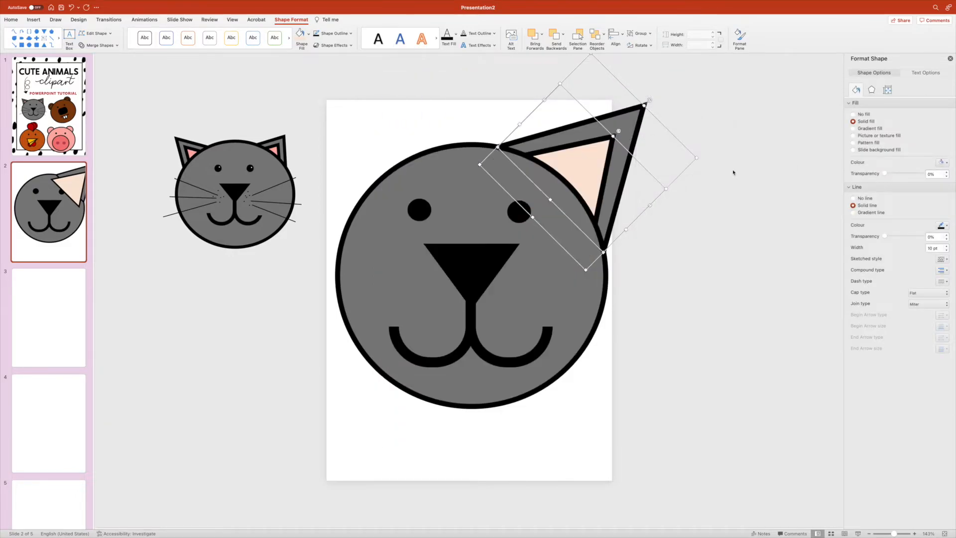
left_click(730, 202)
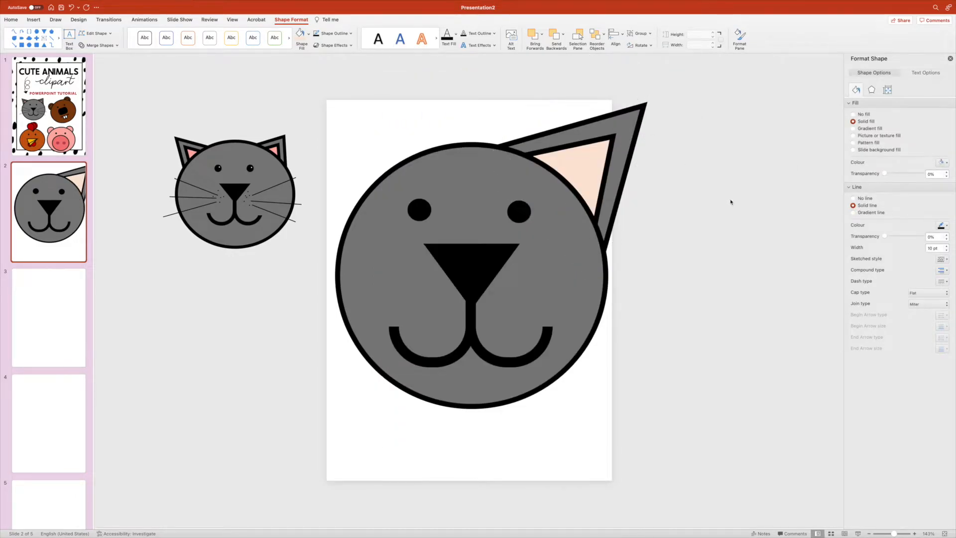
Shrink and rotate the ear triangles to fit the head, the inner about 5.4 by 8.4 cm and the outer about 5.7 by 8.4 cm
left_click(596, 143)
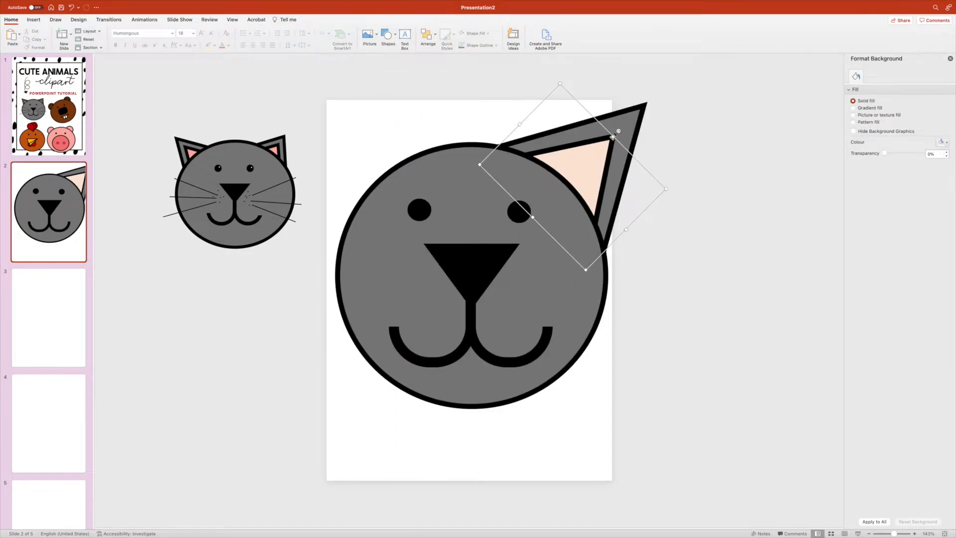
left_click_drag(643, 195, 605, 172)
left_click(635, 127)
left_click_drag(696, 158, 641, 182)
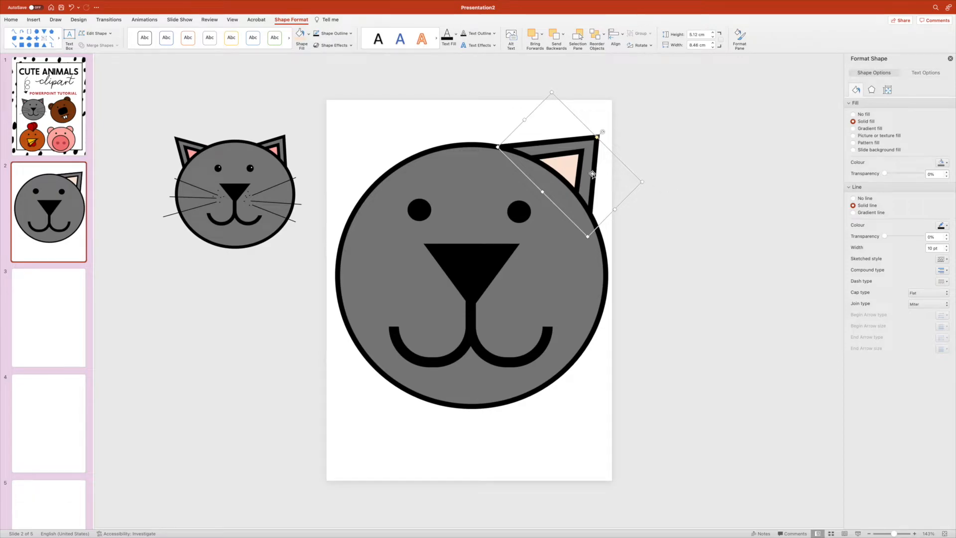
left_click_drag(602, 132, 580, 160)
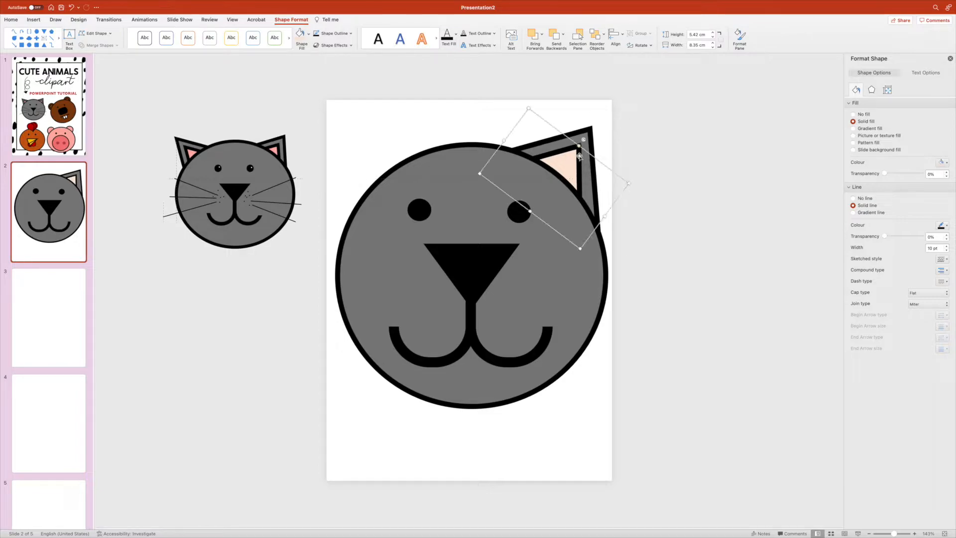
left_click(382, 158)
left_click(593, 129)
left_click_drag(642, 166, 646, 168)
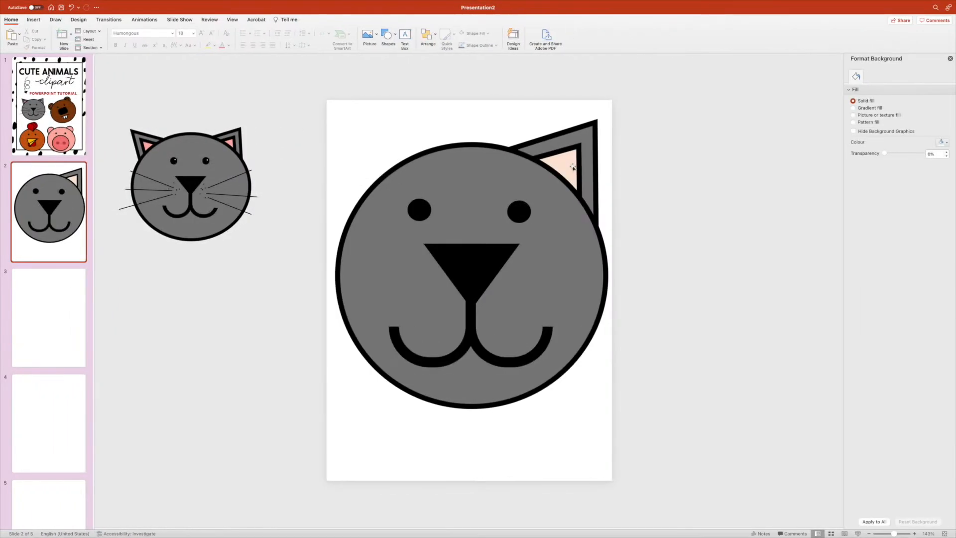
Duplicate both ear triangles, flip the copy horizontally and place it on the head's upper left side
left_click(573, 168)
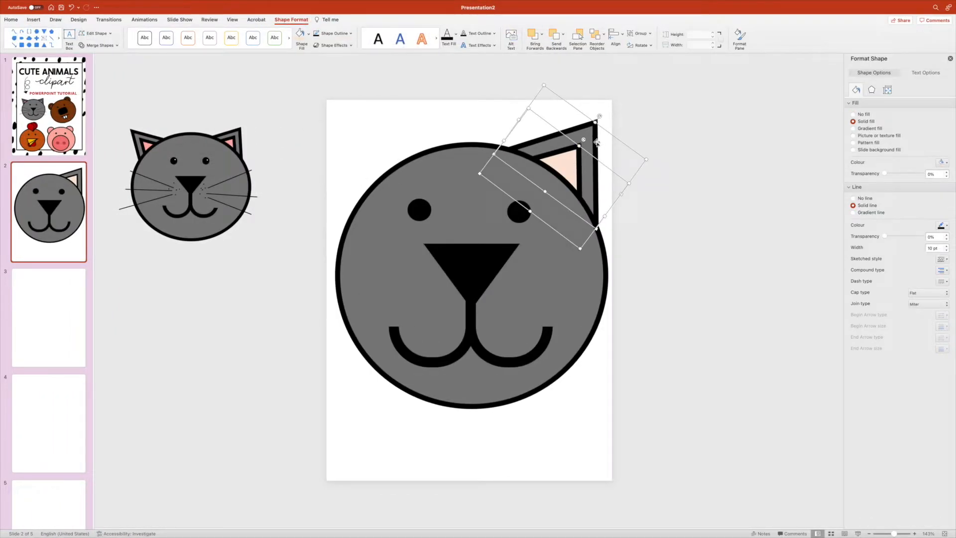
key("super+d")
left_click_drag(597, 148, 426, 133)
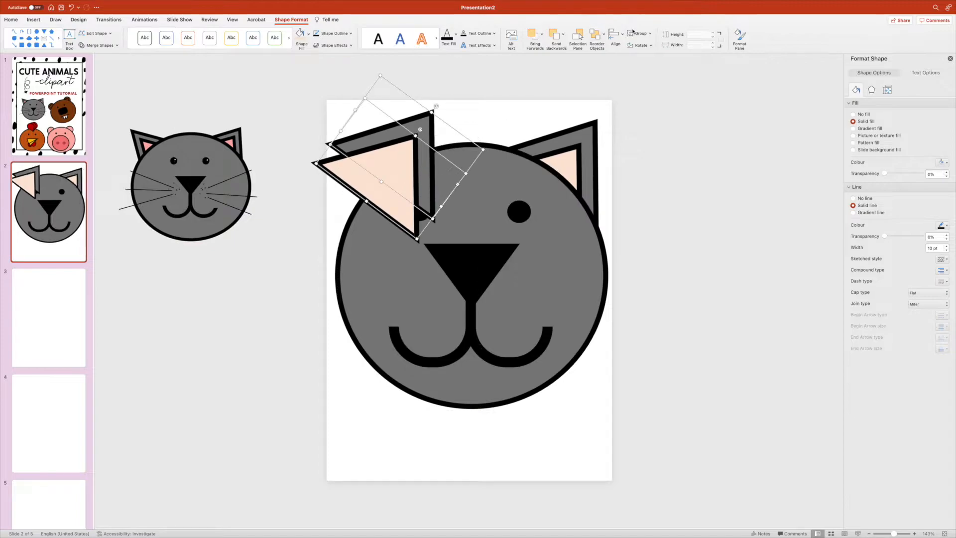
left_click(640, 45)
left_click(671, 84)
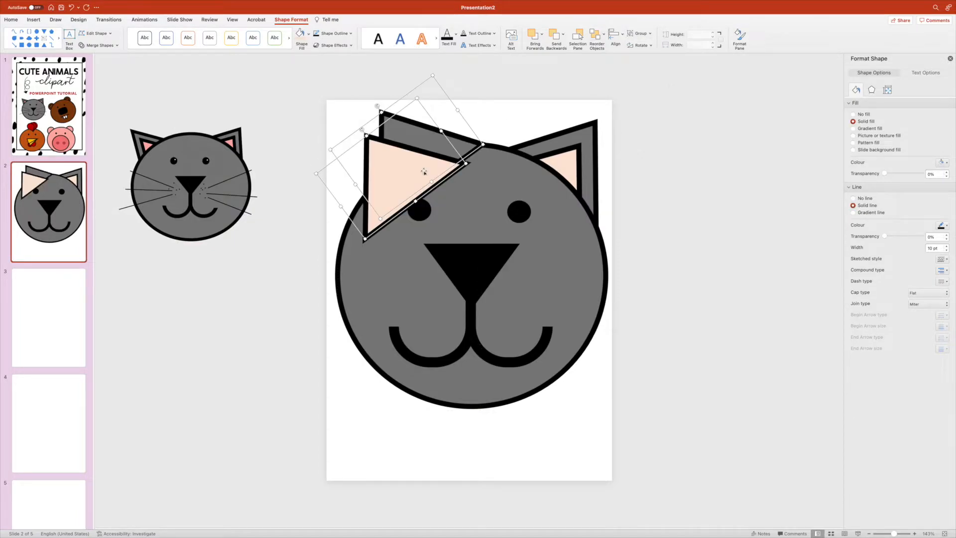
left_click_drag(431, 139, 388, 145)
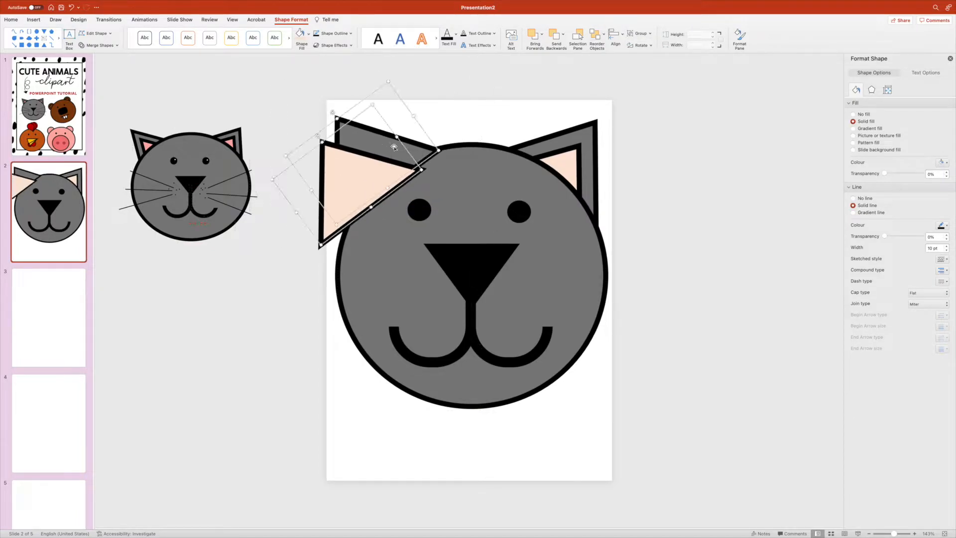
Shift the copied peach triangle within its grey triangle and send both left ear triangles to the back
left_click(679, 186)
left_click(383, 189)
left_click_drag(378, 189, 406, 191)
left_click(350, 126, "shift")
right_click(379, 154)
mouse_move(426, 205)
left_click(487, 205)
Move the left ear down against the head and rotate it slightly to mirror the right ear
left_click_drag(372, 145, 378, 159)
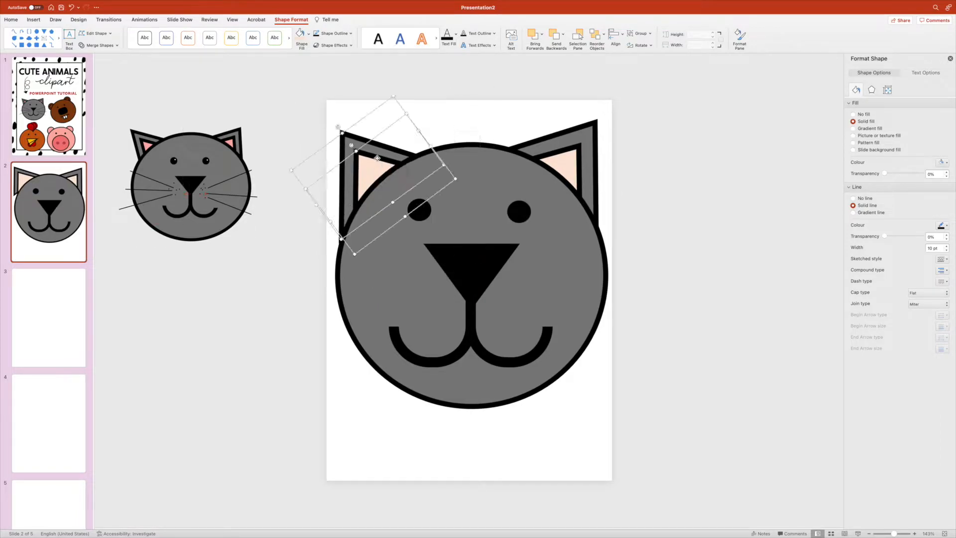
left_click_drag(339, 127, 336, 124)
left_click(656, 278)
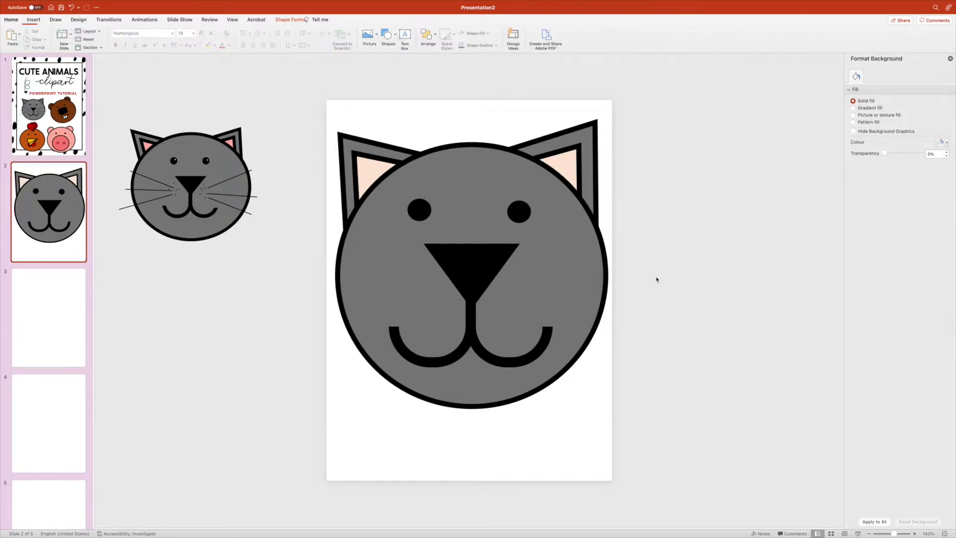
Align the two grey outer ear triangles to the top of each other
left_click(350, 139)
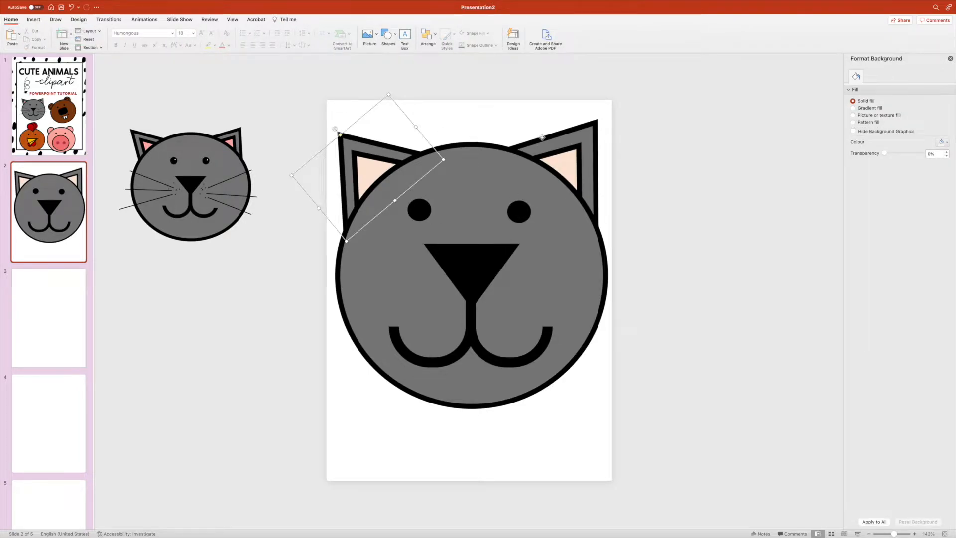
left_click_drag(364, 144, 364, 142)
left_click(579, 136, "shift")
left_click(616, 37)
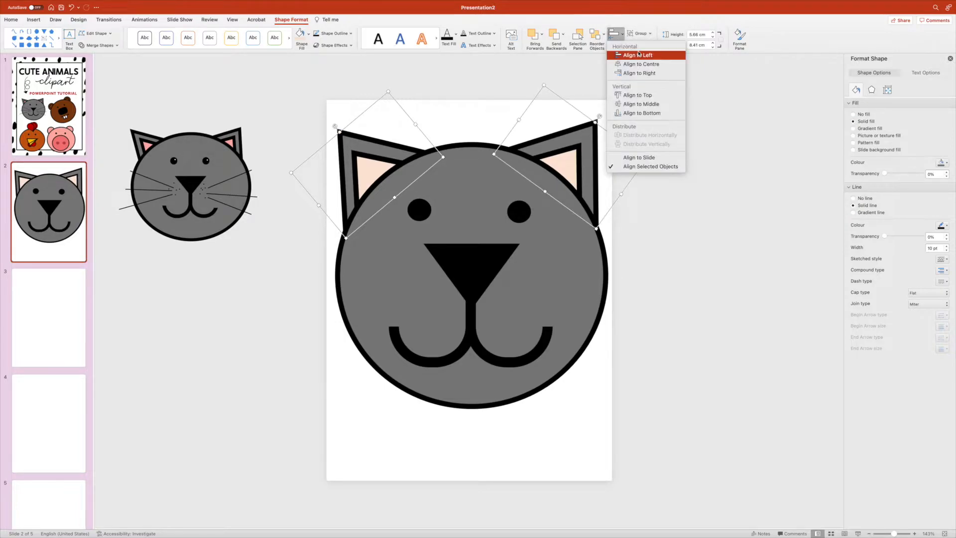
left_click(654, 96)
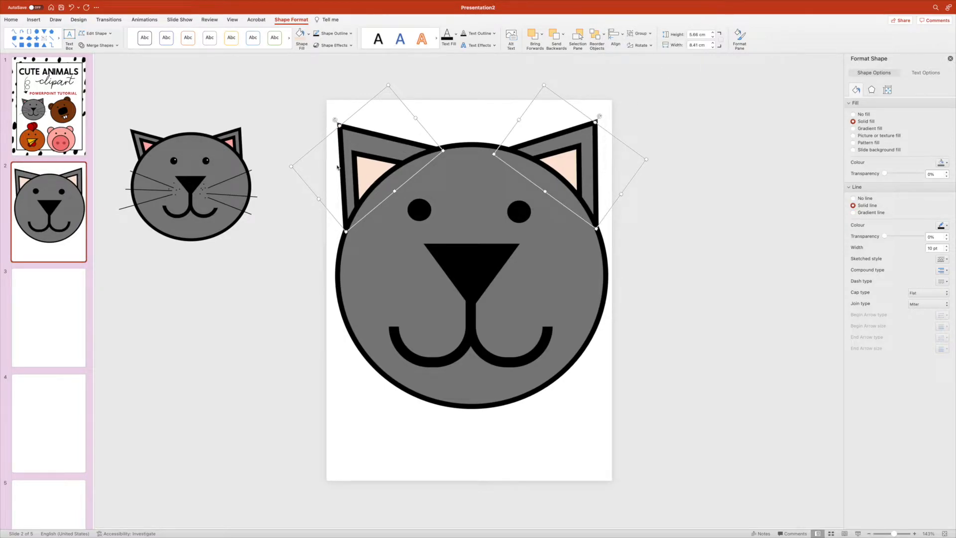
Align the two peach inner ear triangles to the top of each other
left_click(377, 159)
left_click(563, 153, "shift")
left_click(616, 37)
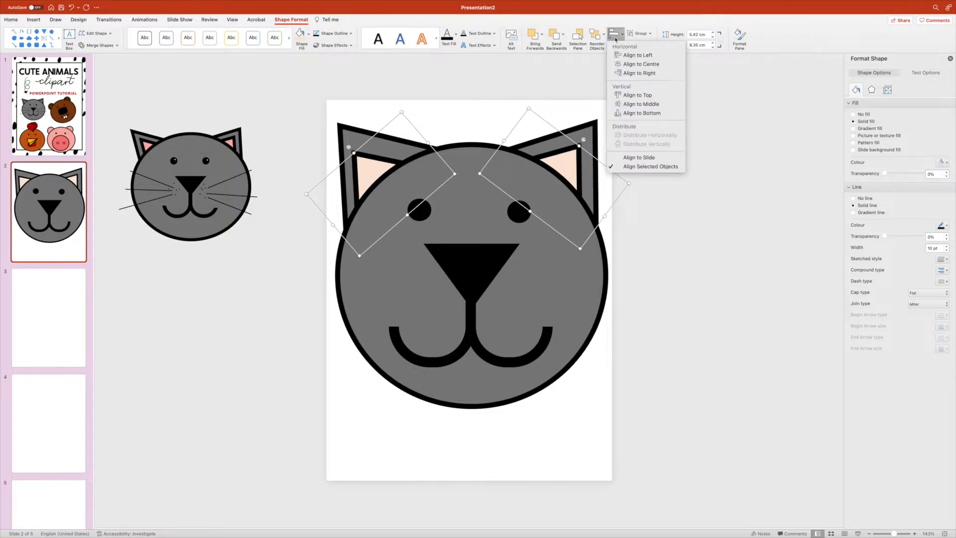
left_click(640, 95)
left_click(701, 140)
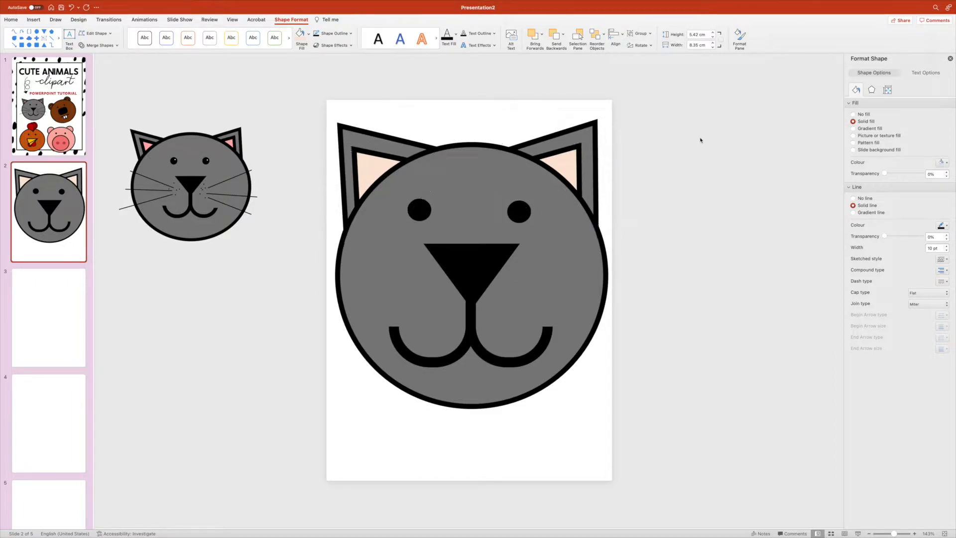
Fill both inner ear triangles with a custom pink chosen from the colour wheel
left_click(383, 156)
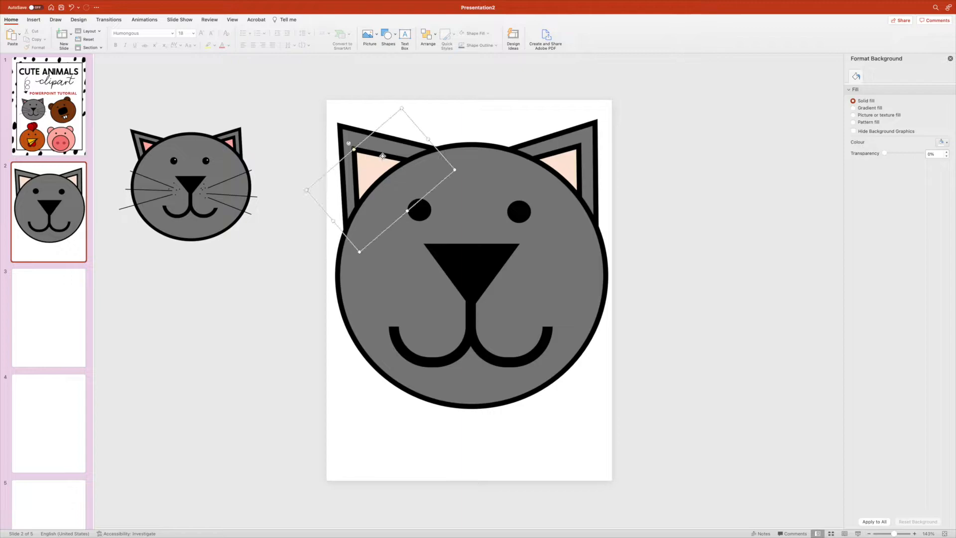
left_click(538, 151, "shift")
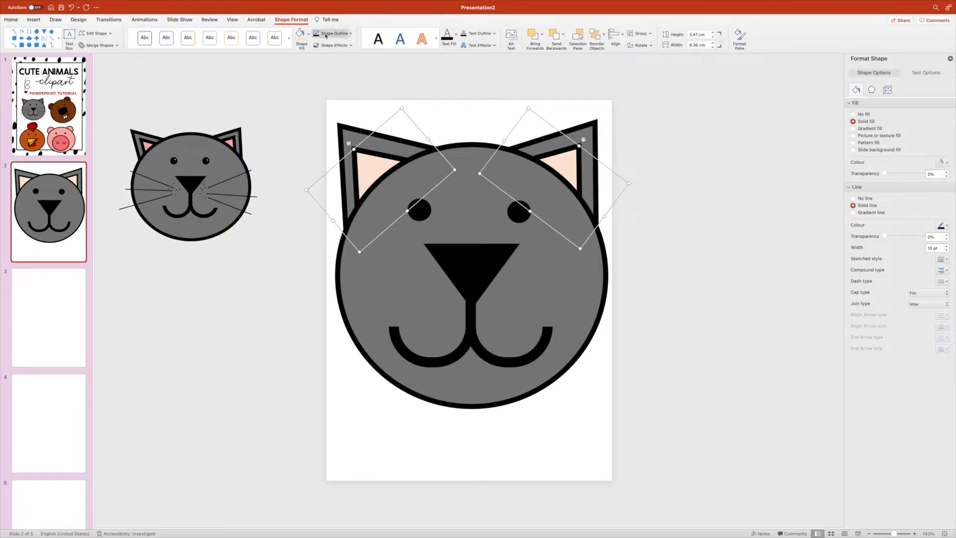
left_click(309, 38)
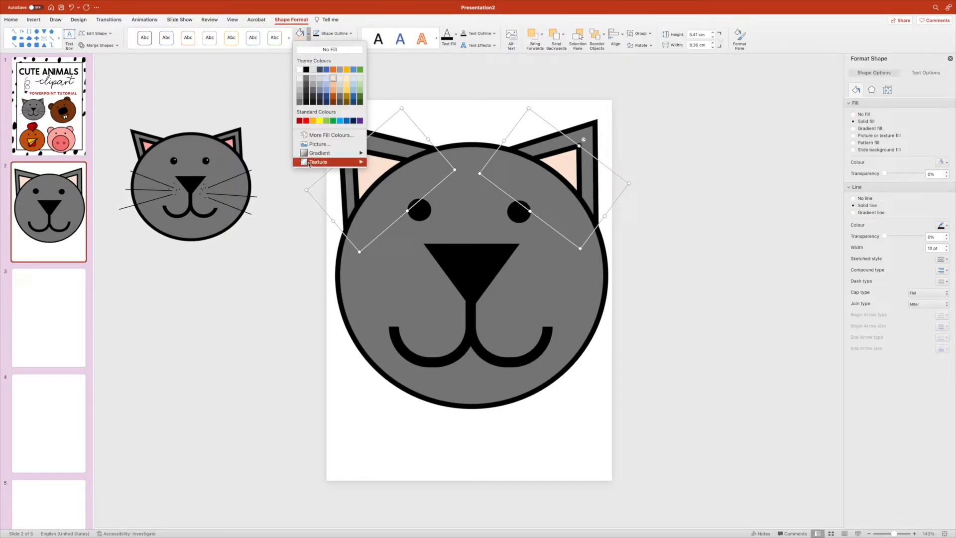
left_click(327, 135)
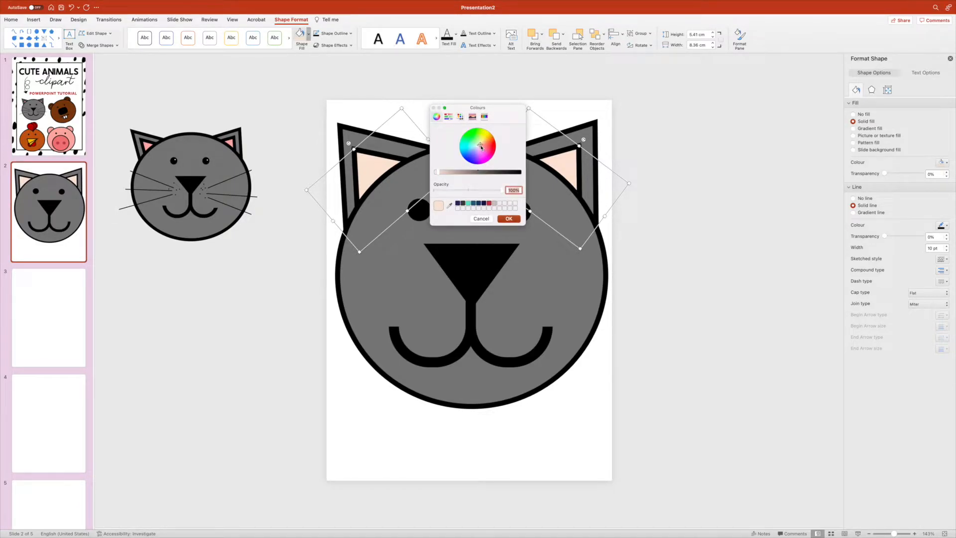
left_click_drag(482, 147, 480, 146)
left_click(482, 146)
left_click(507, 218)
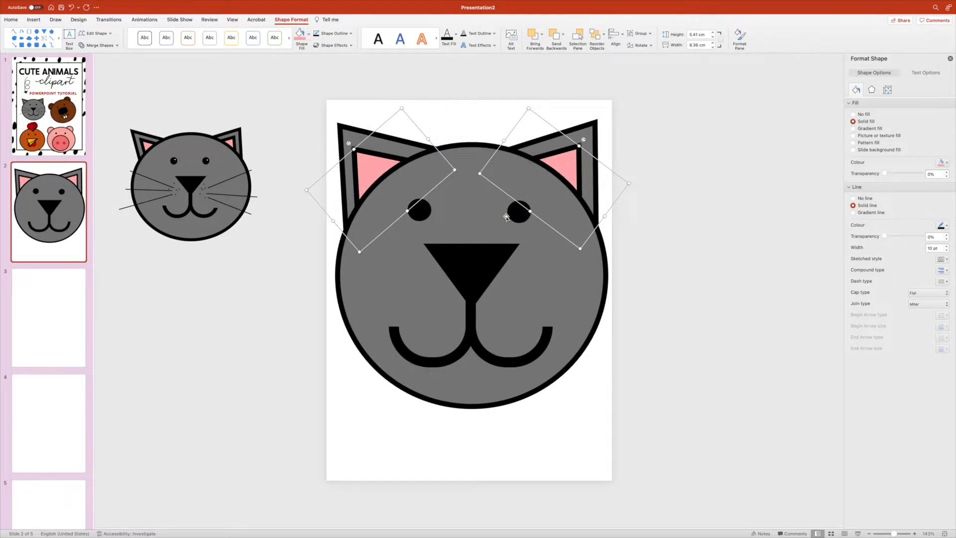
left_click(686, 203)
Make the black nose triangle smaller and flatter, and centre it above the mouth line
left_click(473, 256)
left_click_drag(513, 305, 471, 294)
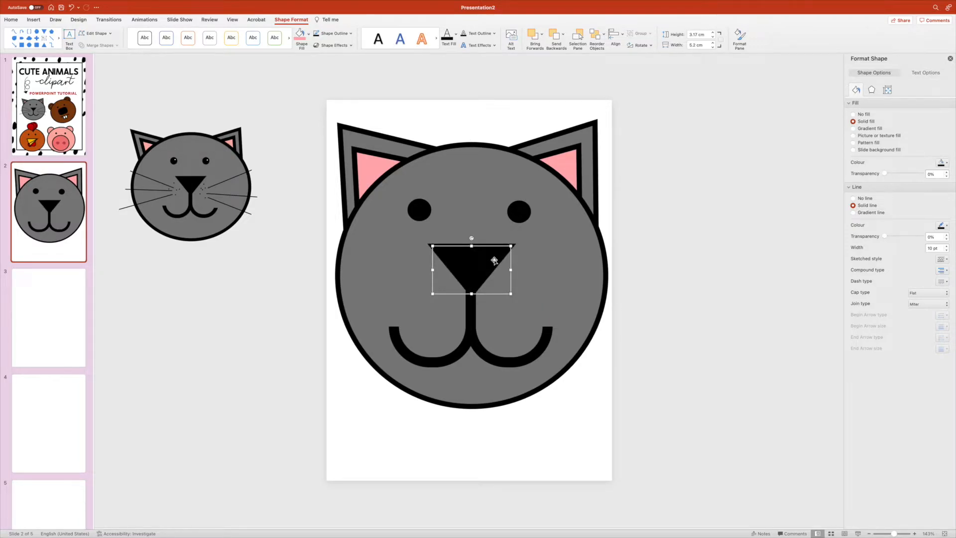
left_click_drag(511, 293, 520, 294)
mouse_move(484, 271)
left_mouse_down()
mouse_move(507, 289)
mouse_move(481, 269)
left_mouse_up()
left_click(627, 378)
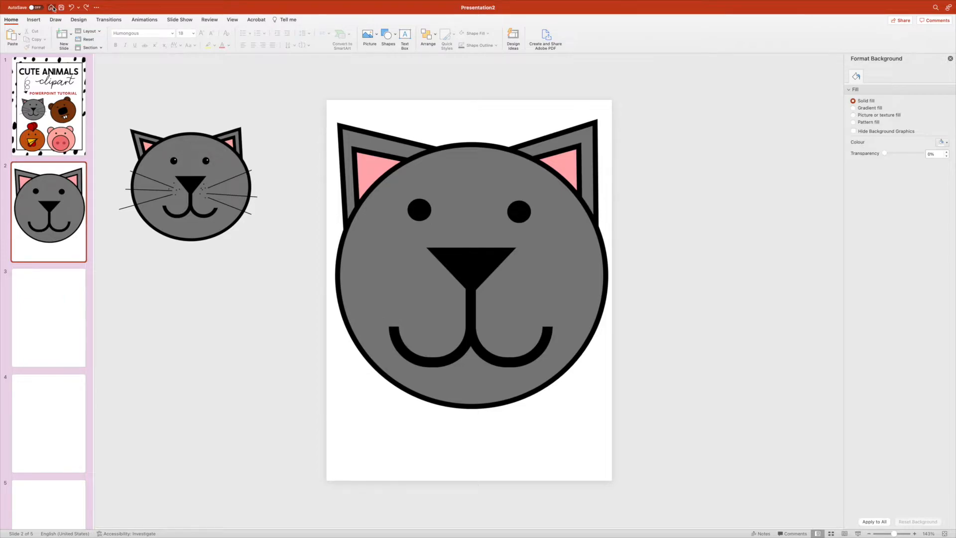
Draw a straight whisker line about 9 cm wide and 4.8 cm high, rising from beside the nose past the cat's right cheek
left_click(34, 20)
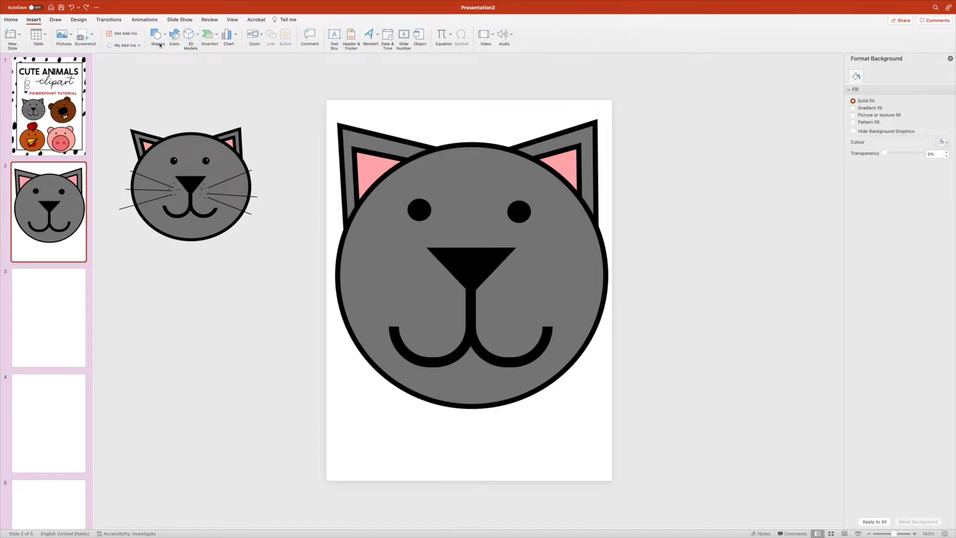
left_click(161, 36)
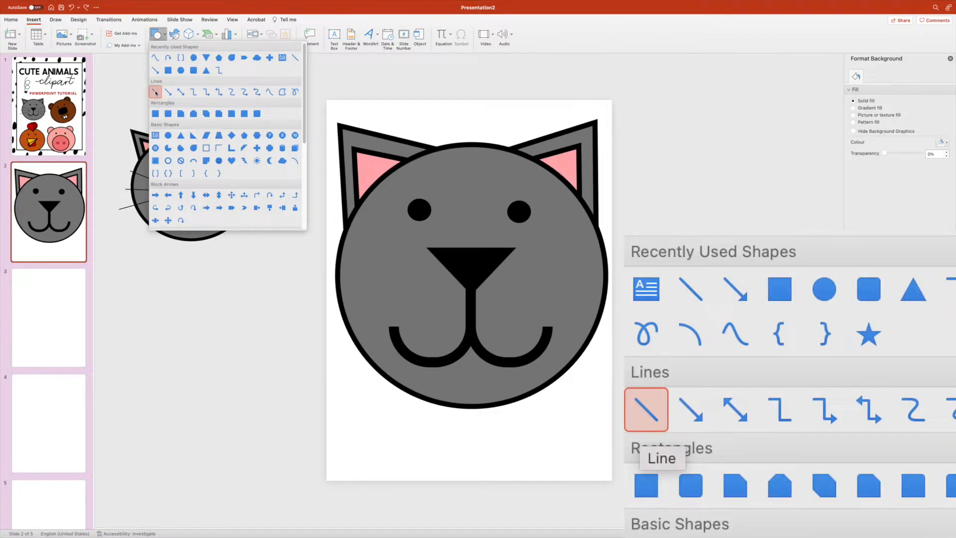
left_click(155, 94)
left_click_drag(514, 276, 529, 273)
left_click_drag(604, 240, 649, 204)
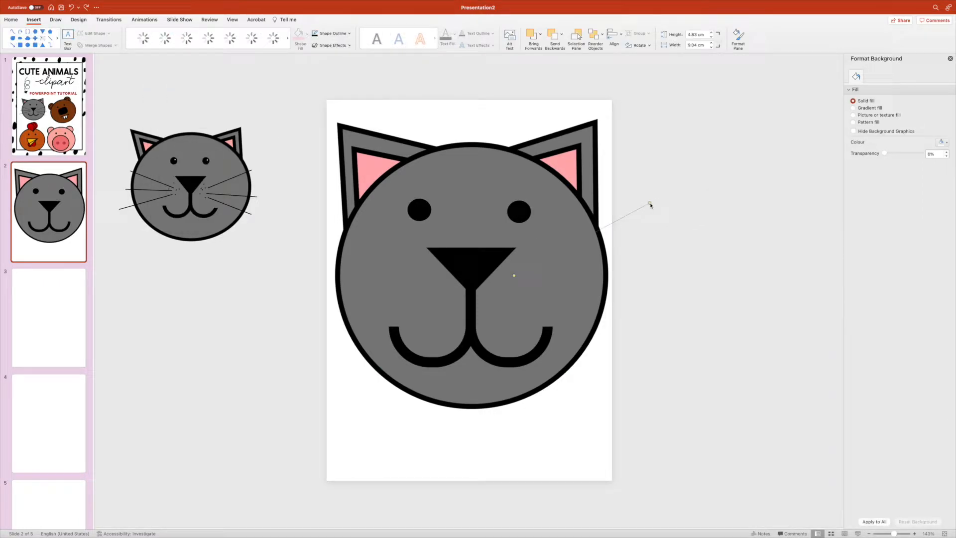
Set the whisker line's outline weight to 4½ pt
left_click(321, 35)
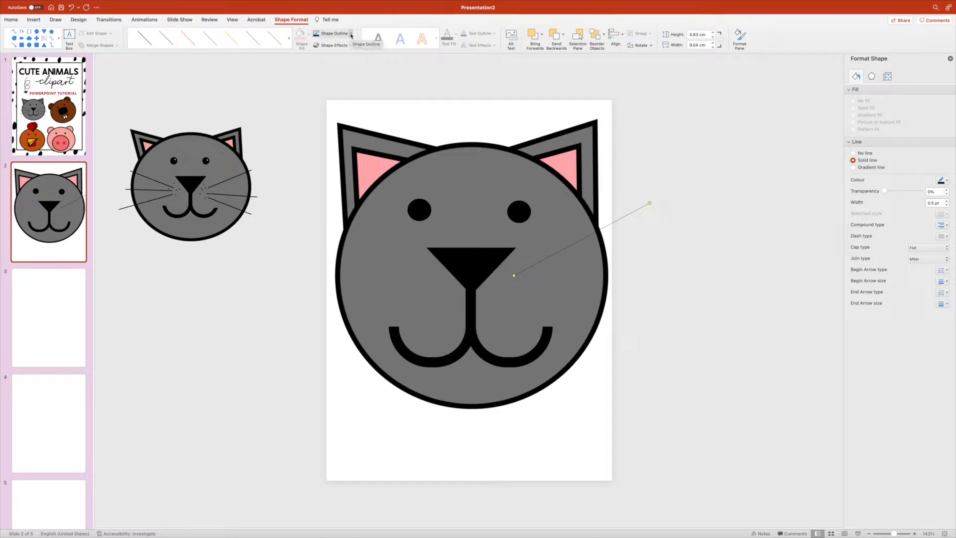
left_click(351, 34)
mouse_move(368, 160)
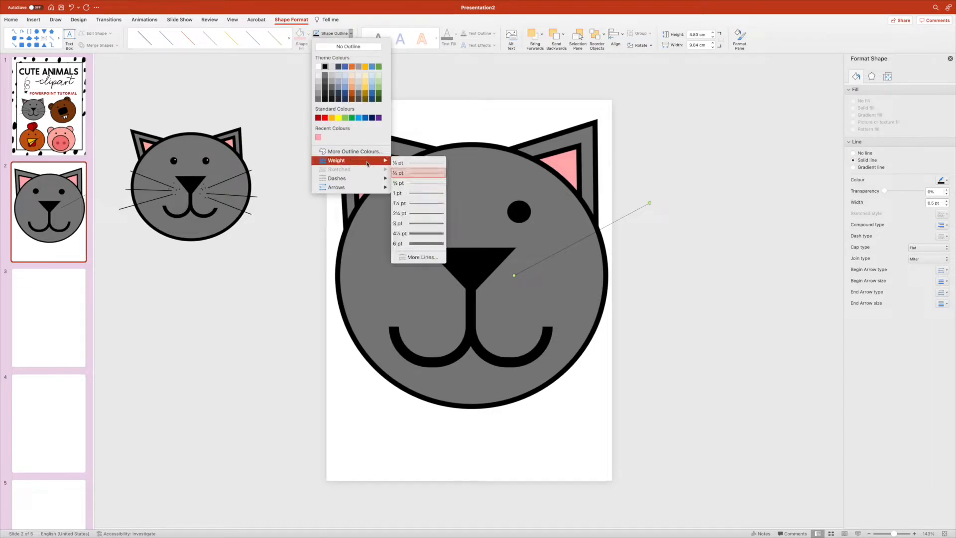
left_click(424, 234)
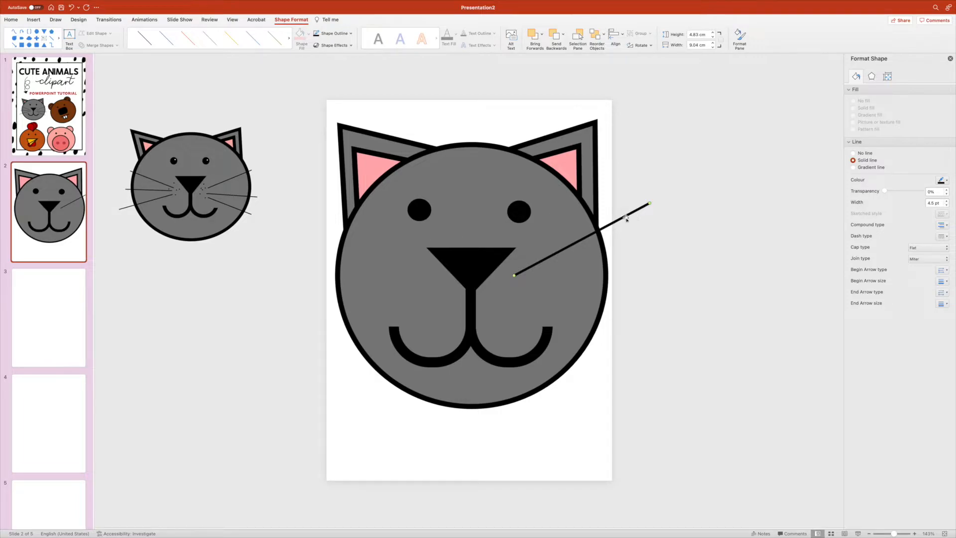
Duplicate the whisker twice and fan the copies out below the first, angling the lowest one downward
key("super+d")
left_click_drag(656, 210, 670, 254)
key("super+d")
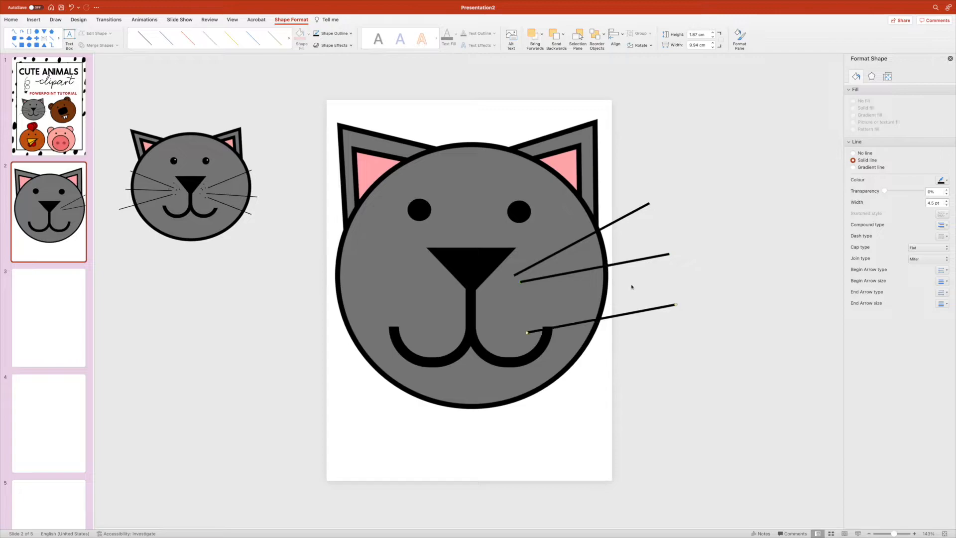
left_click_drag(626, 316, 670, 324)
left_click_drag(646, 258, 646, 265)
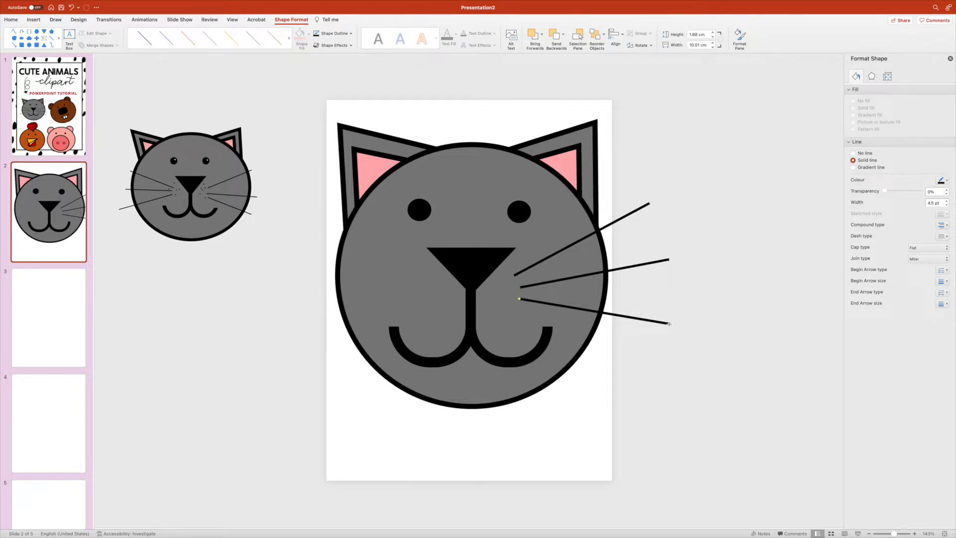
Shorten the three right-hand whiskers by pulling their outer ends closer to the face
left_click_drag(670, 325, 645, 313)
left_click_drag(671, 259, 647, 262)
left_click_drag(649, 204, 622, 209)
Copy the three whiskers, flip the copies horizontally, and place them on the left side of the face
left_click(631, 265, "shift")
left_click(631, 311, "shift")
left_click_drag(630, 313, 460, 312)
left_click(640, 45)
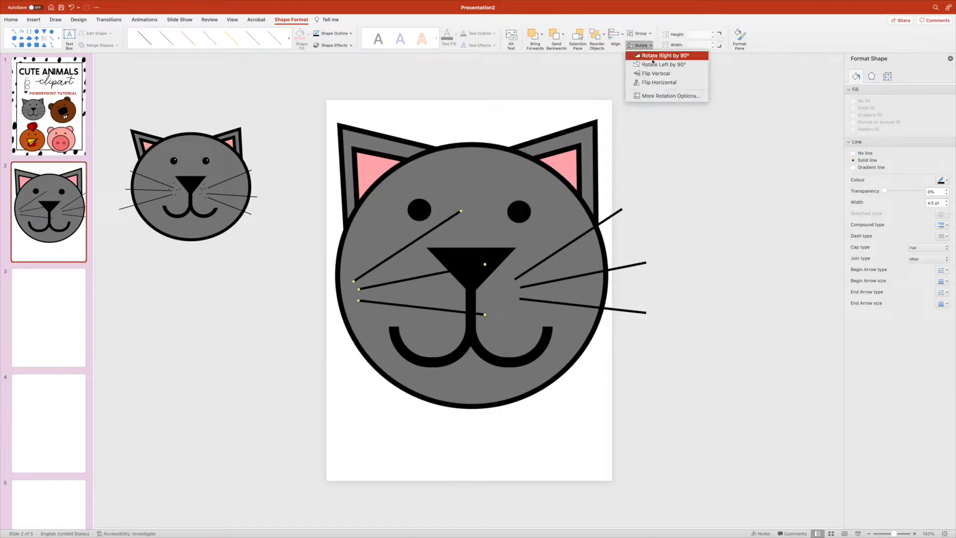
left_click(663, 83)
left_click_drag(450, 305, 394, 303)
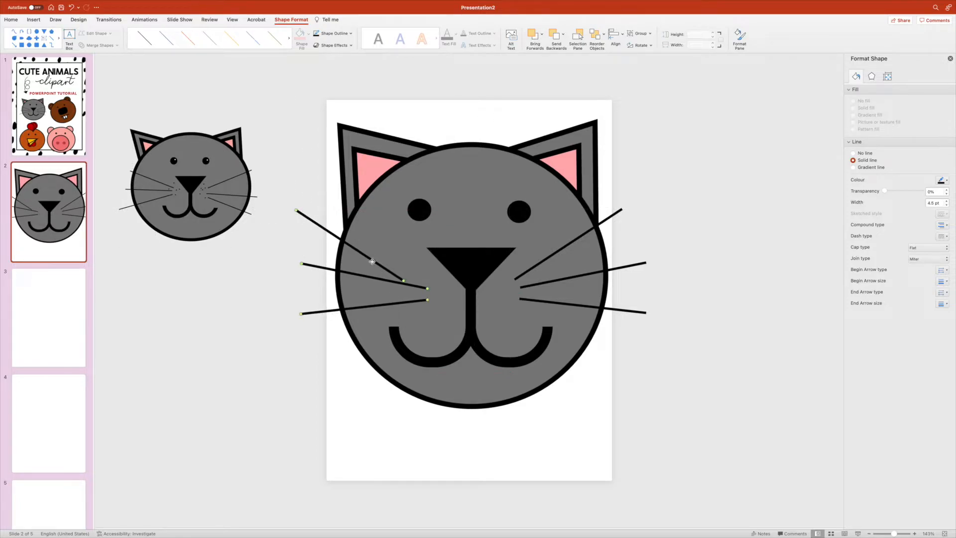
Reposition and re-angle the upper left whisker to line up with the two whiskers below it
left_click_drag(345, 242, 367, 240)
left_click_drag(318, 207, 314, 213)
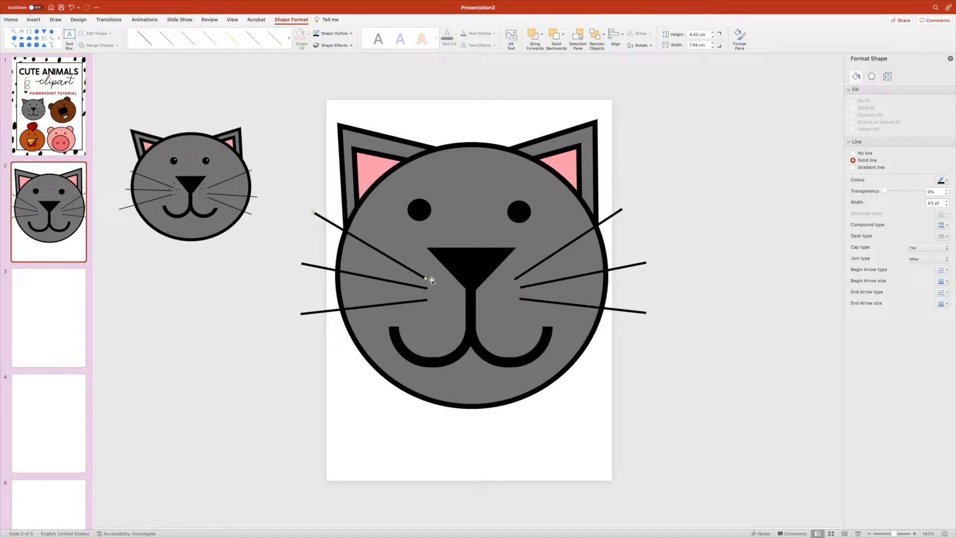
left_click_drag(426, 278, 426, 277)
left_click(466, 309)
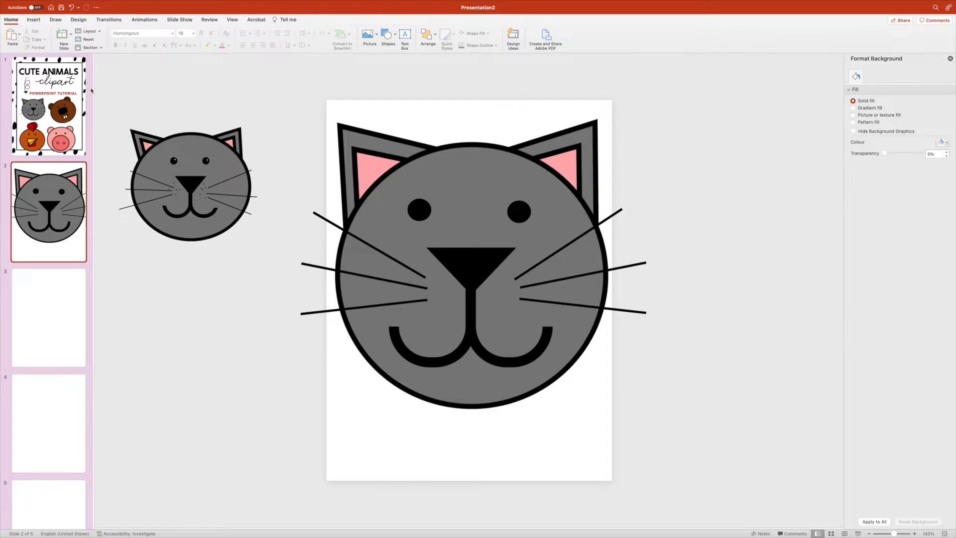
Set the drawing pen to black with the second-thickest tip and dot small freckles on both sides of the nose
left_click(33, 19)
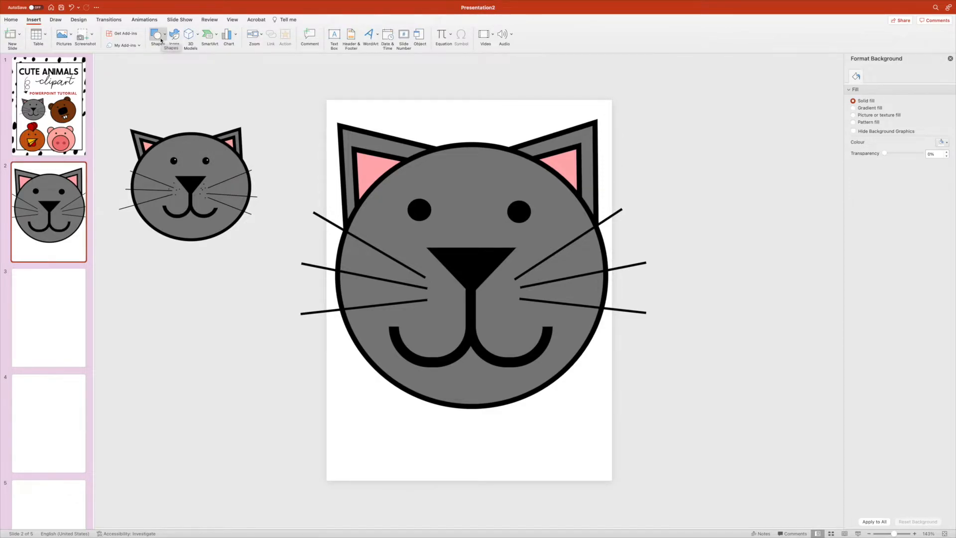
left_click(59, 21)
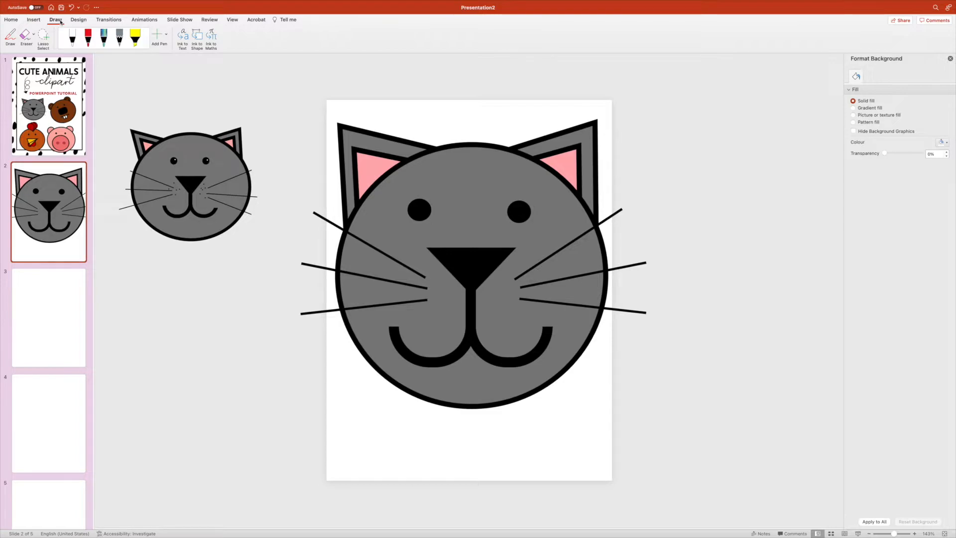
left_click(72, 44)
left_click(74, 46)
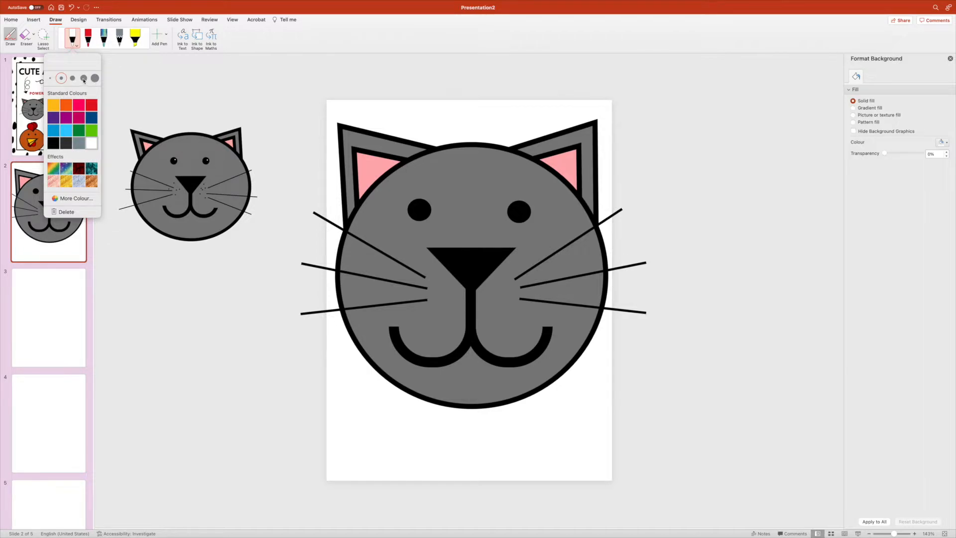
left_click(72, 78)
left_click(54, 144)
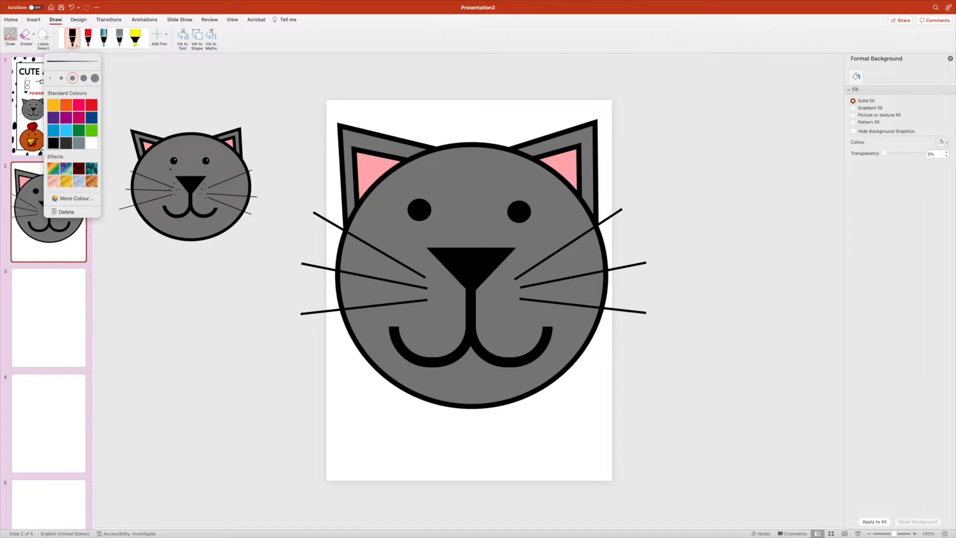
left_click(85, 80)
left_click(434, 276)
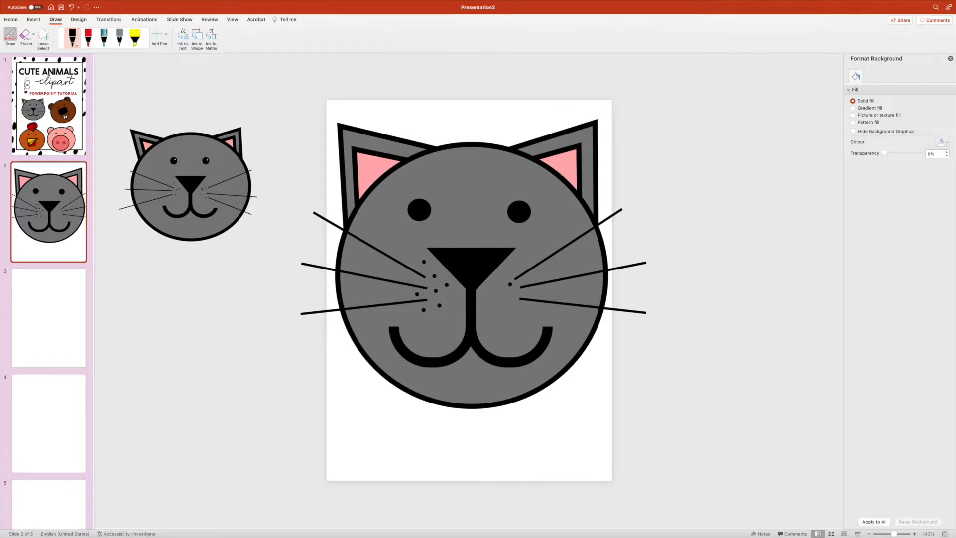
left_click(499, 295)
Change the pen to white with the thickest tip and add a highlight dot to each eye
left_click(76, 47)
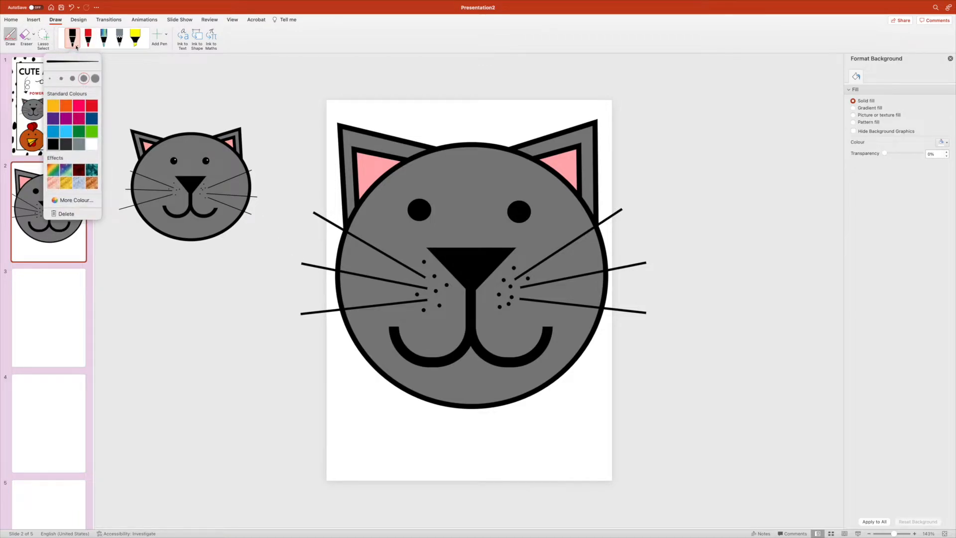
left_click(94, 79)
left_click(91, 143)
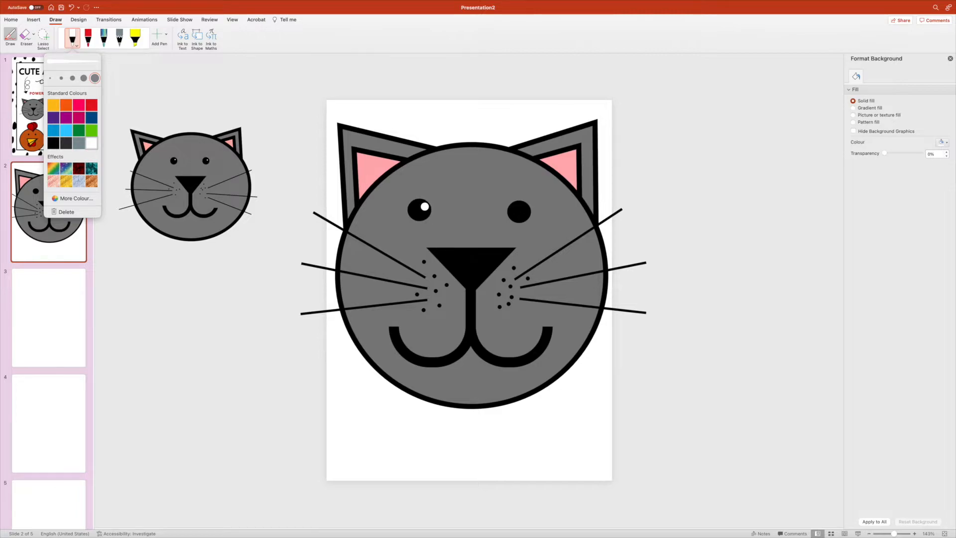
left_click(425, 206)
left_click(525, 207)
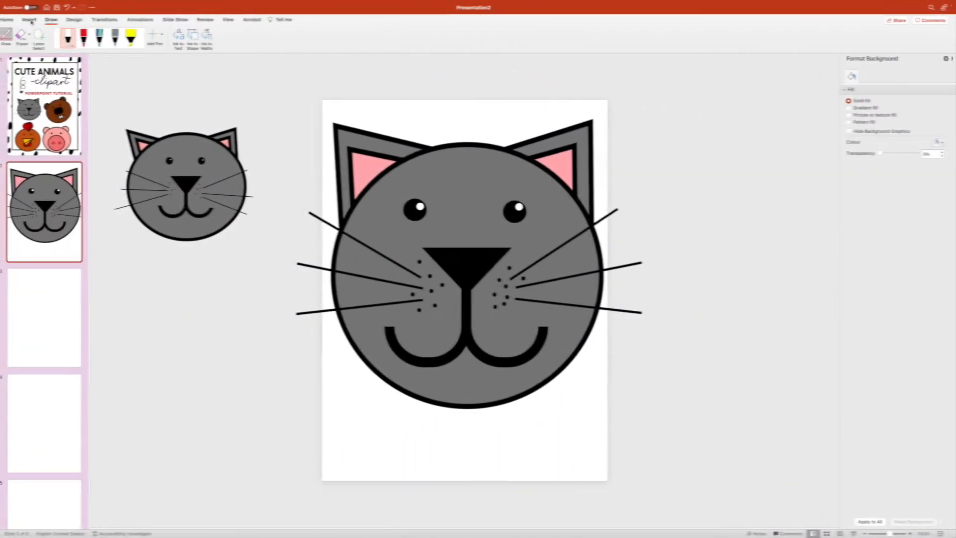
Draw a small rectangle about 3.8 cm by 2.1 cm above the slide and delete it
left_click(33, 19)
left_click(156, 35)
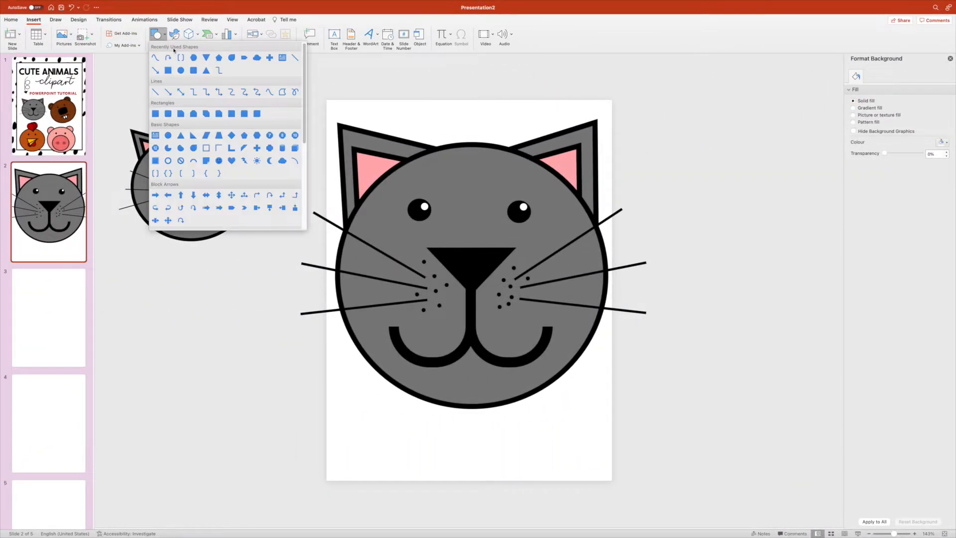
left_click(167, 70)
left_click_drag(235, 68, 293, 100)
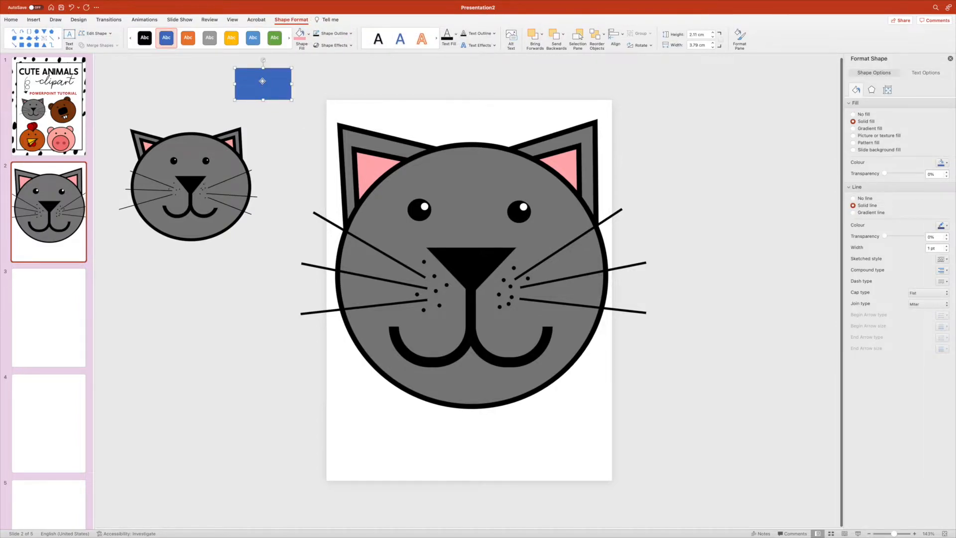
key("Delete")
Try enlarging and shrinking the nose triangle, undo the resizing, and remove the stray blue rectangle
left_click(514, 250)
mouse_move(510, 250)
left_mouse_down()
mouse_move(544, 230)
mouse_move(497, 258)
left_mouse_up()
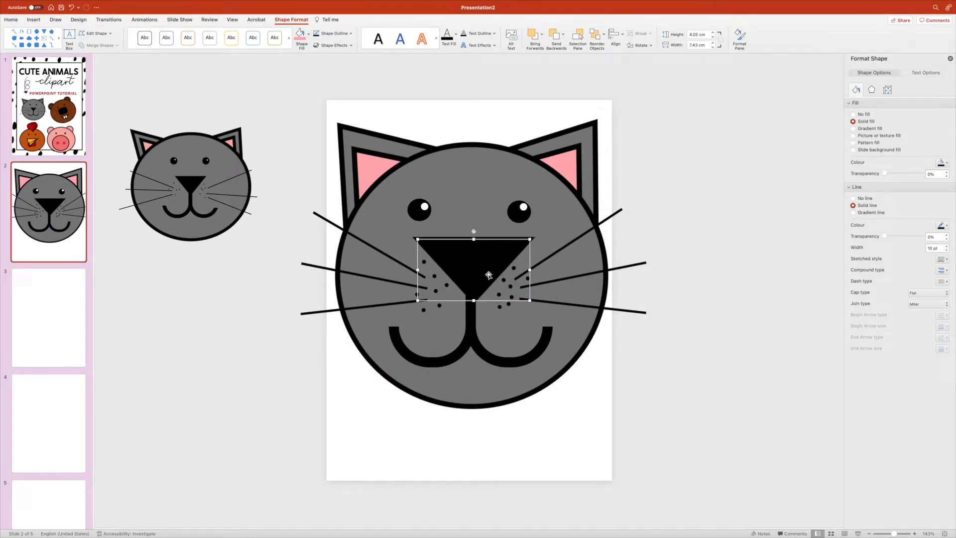
key("super+z")
key("super+z")
mouse_move(505, 290)
left_mouse_down()
mouse_move(496, 277)
mouse_move(505, 278)
left_mouse_up()
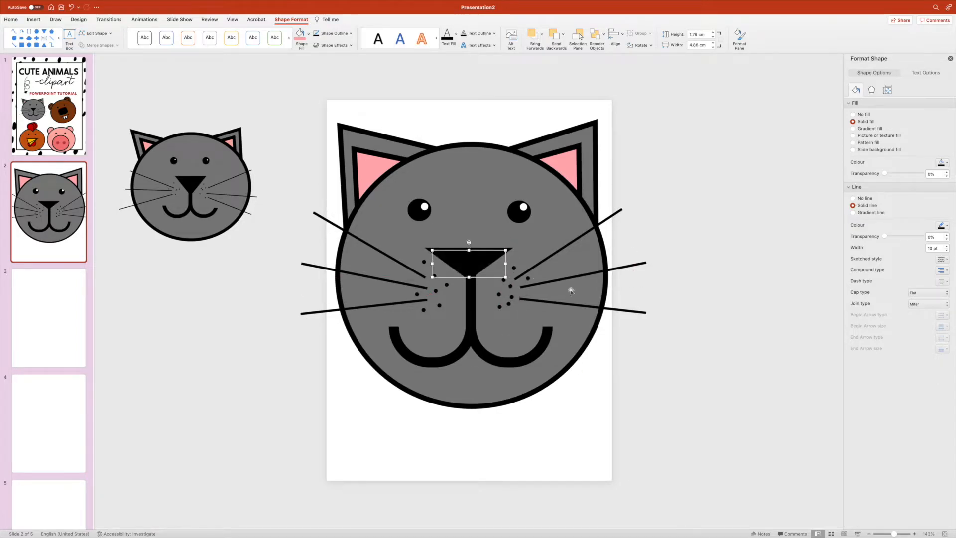
key("super+z")
key("super+z")
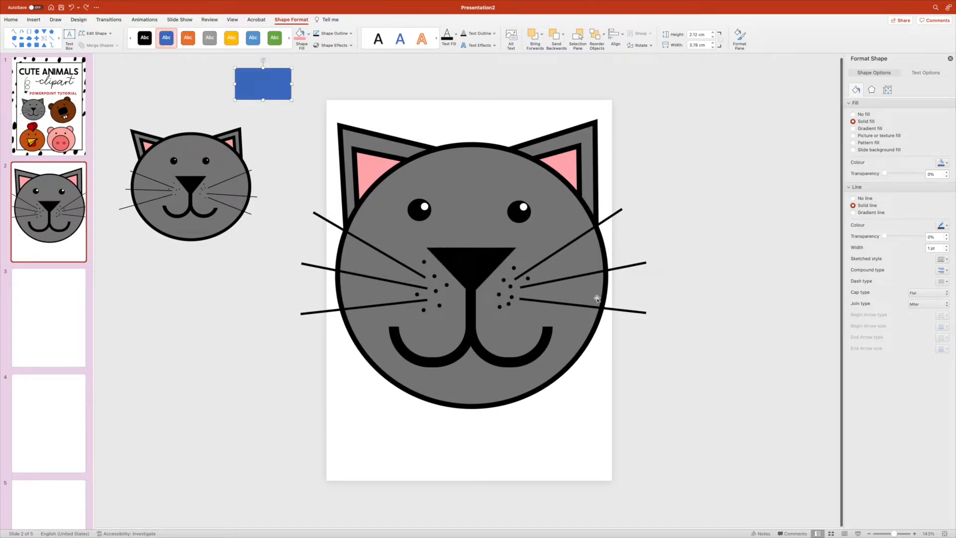
key("Delete")
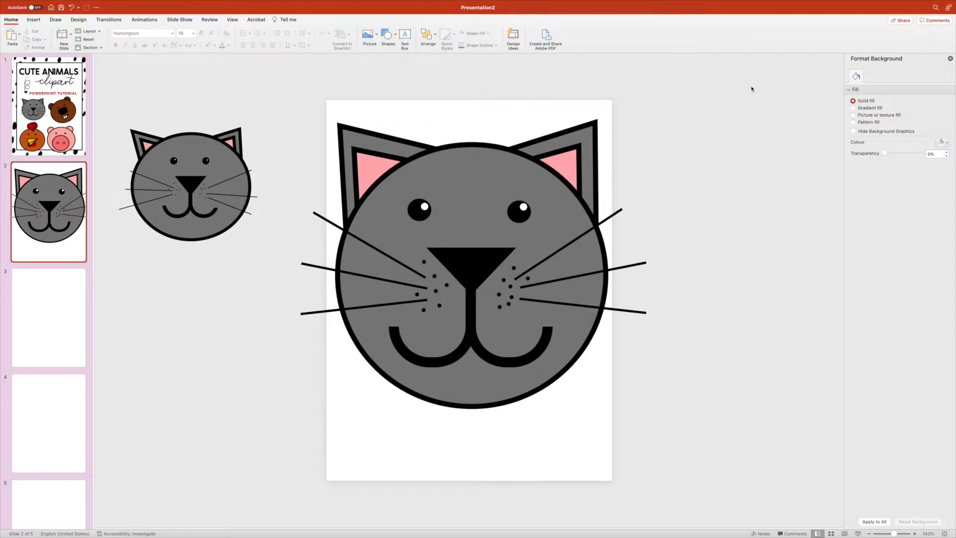
Try moving the grey face circle on its own, and undo the move
left_click(468, 158)
left_click_drag(468, 159, 557, 160)
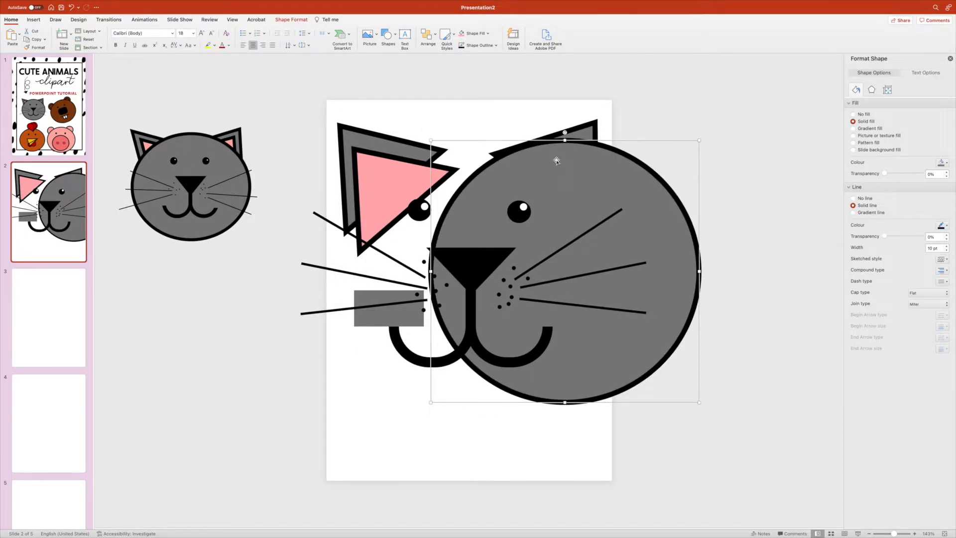
key("super+z")
Group all the parts of the large cat face into one object and move the group slightly up on the slide
mouse_move(260, 73)
left_mouse_down()
mouse_move(444, 267)
mouse_move(706, 438)
left_mouse_up()
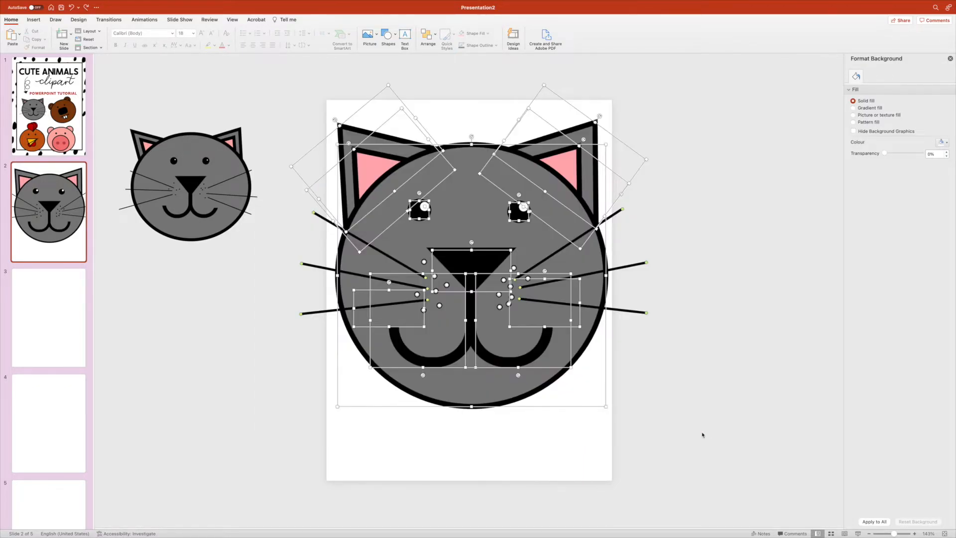
right_click(526, 237)
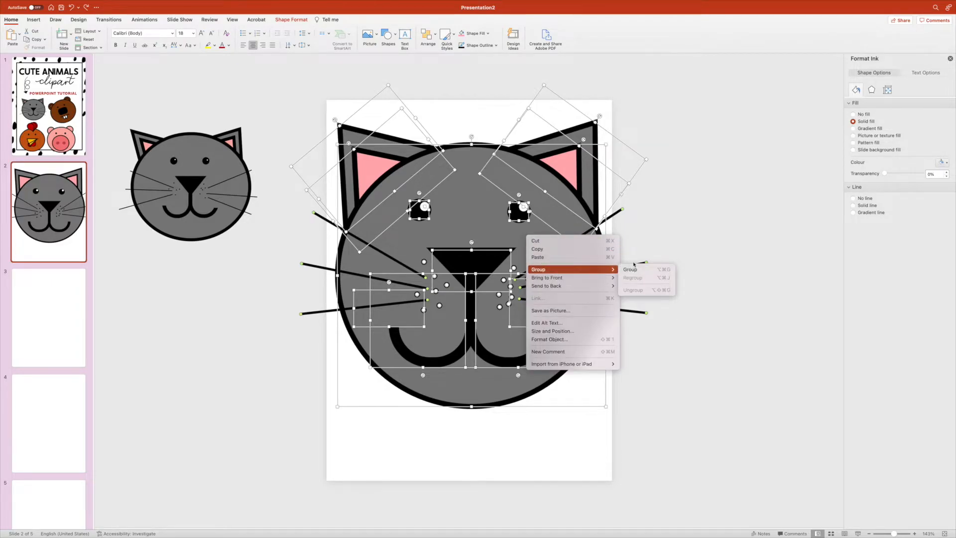
left_click(631, 270)
left_click_drag(628, 263, 653, 258)
left_click_drag(676, 347, 625, 342)
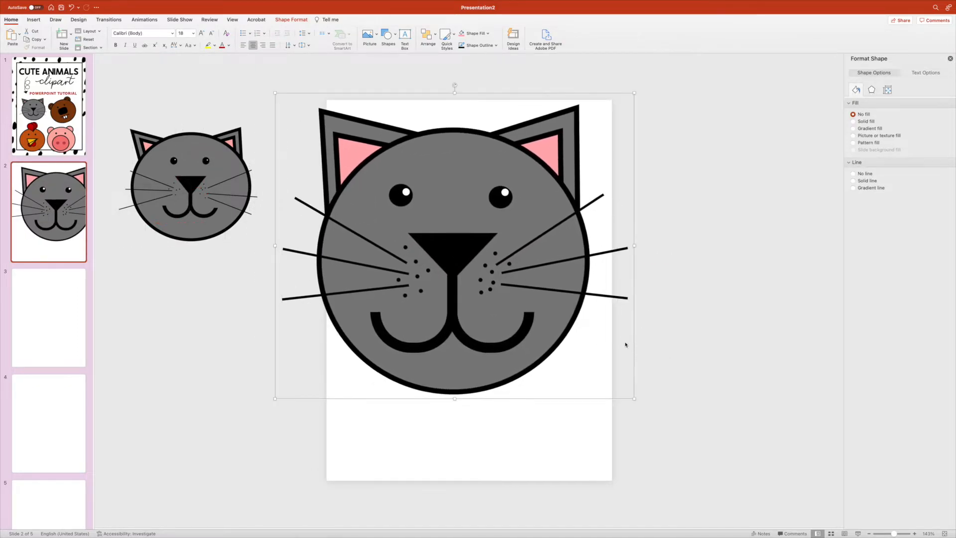
Save the grouped cat as a PNG picture named CAT on the Desktop
right_click(635, 311)
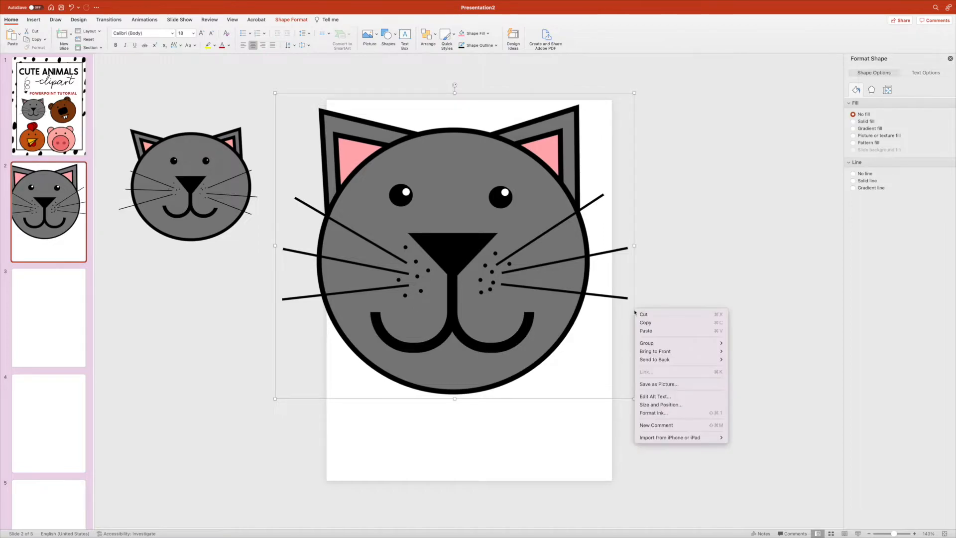
left_click(659, 384)
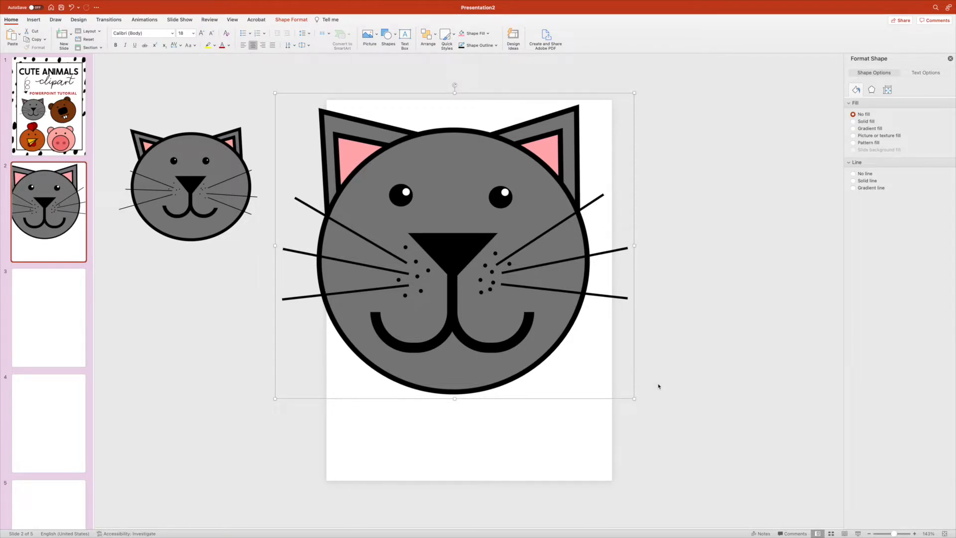
left_click(341, 108)
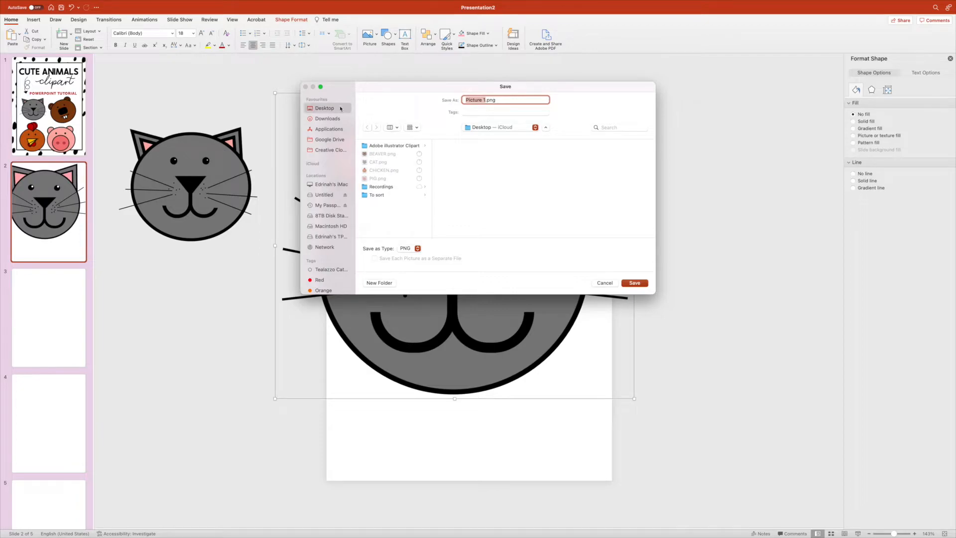
left_click(504, 99)
key("super+a")
type("CA")
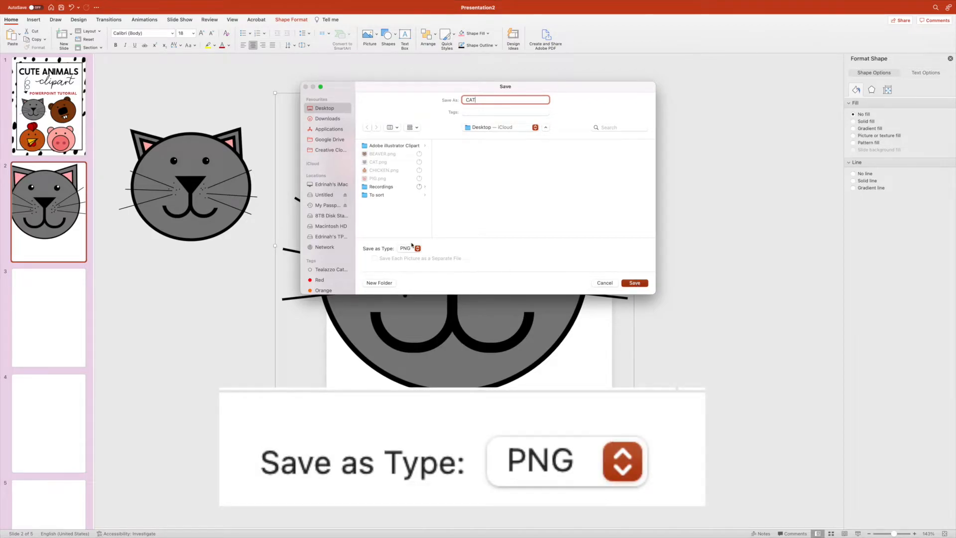
left_click(640, 283)
Reposition the grouped cat so it sits centred on the slide
left_click_drag(468, 193, 721, 147)
left_click(395, 143)
left_click_drag(648, 168, 278, 167)
left_click_drag(368, 141, 533, 208)
Duplicate the slide containing the finished cat
left_click(55, 219)
key("super+d")
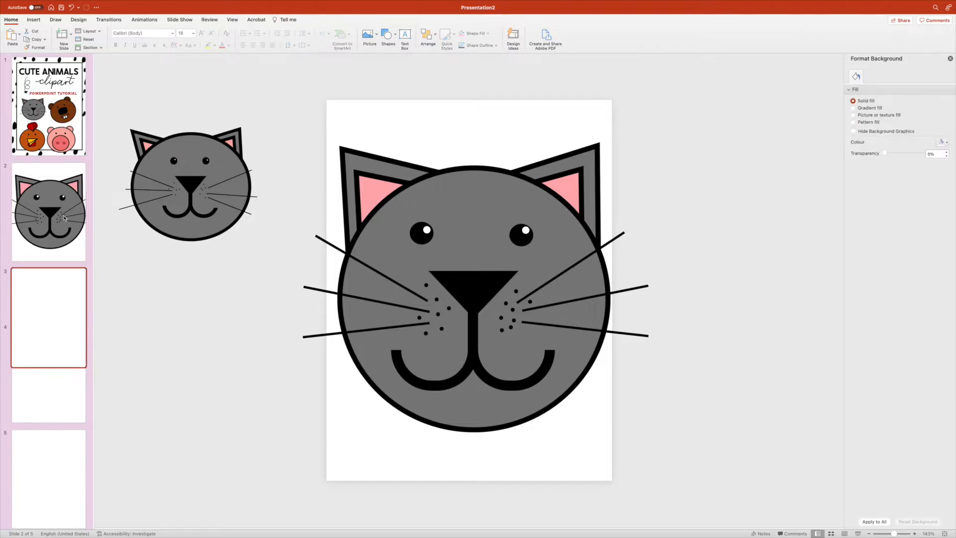
Try shrinking the grouped cat on the duplicated slide by its corner, and undo the resize
left_click(506, 215)
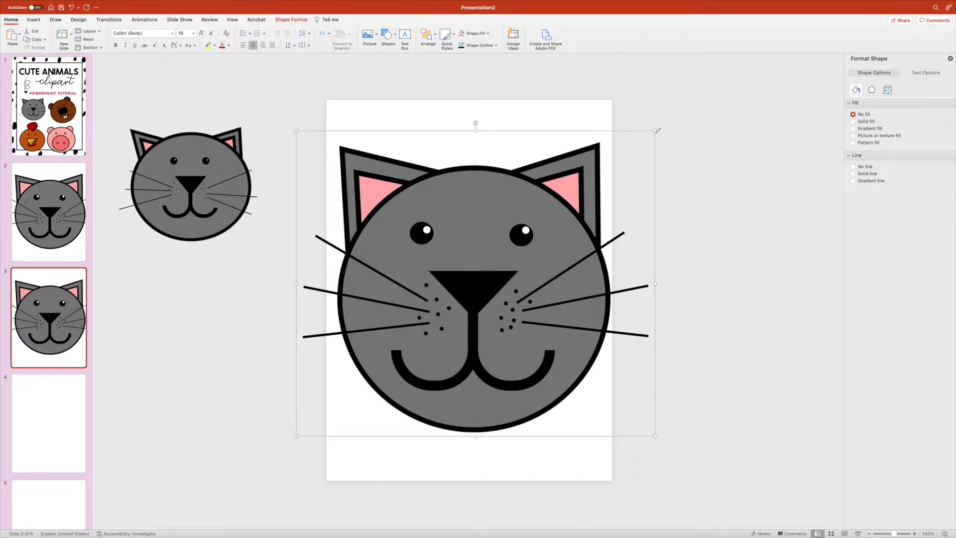
left_click_drag(655, 131, 398, 352)
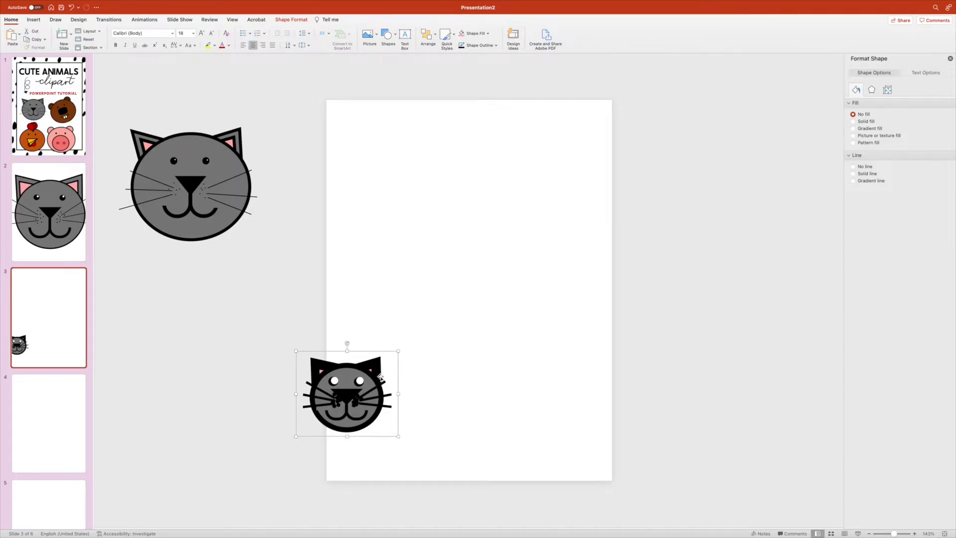
key("super+z")
Move the grouped cat partly off the right side of the slide and insert the picture CAT 1.png from the Desktop
left_click_drag(640, 175, 797, 170)
left_click(34, 19)
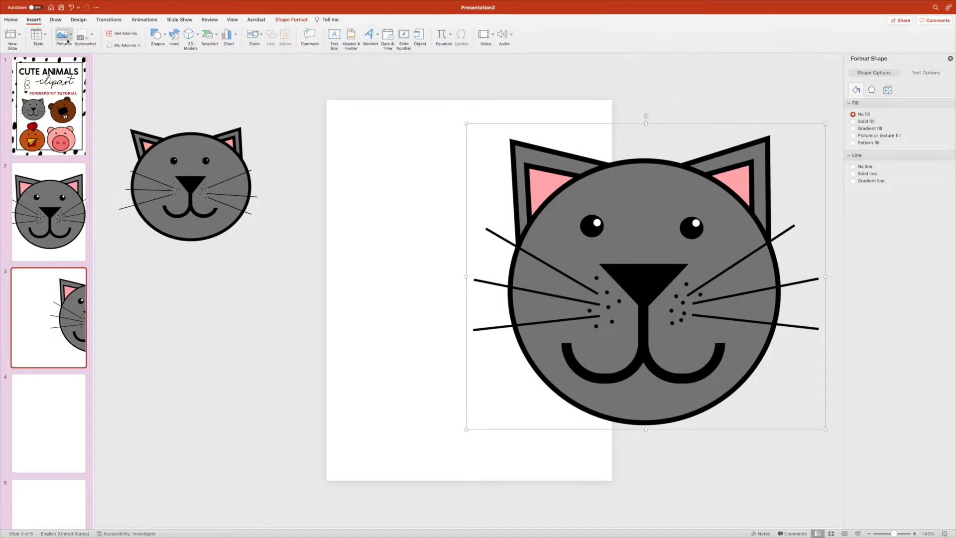
left_click(67, 41)
left_click(103, 58)
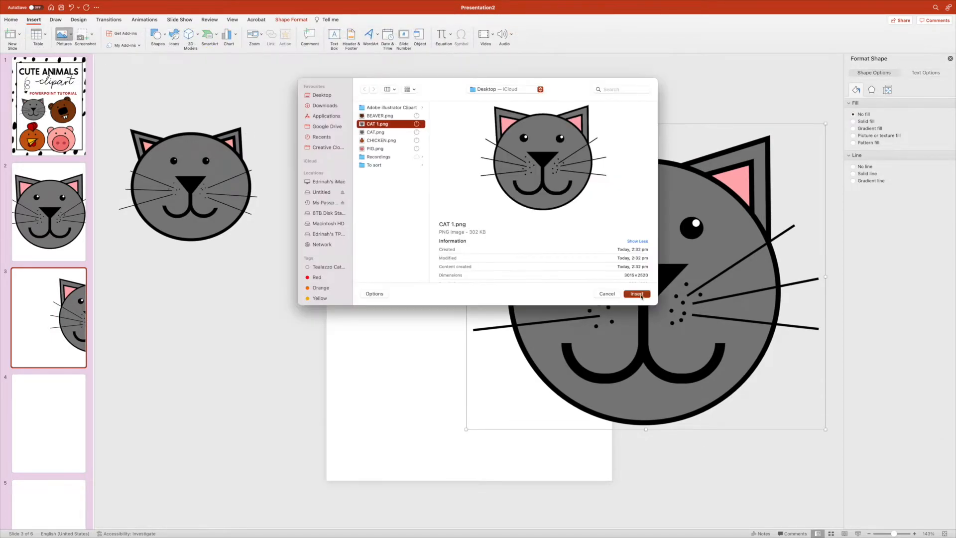
left_click(640, 294)
Shrink the inserted cat picture and the grouped cat, and place them side by side to compare how their outlines scale
left_click_drag(598, 170, 365, 399)
left_click(468, 127)
left_click_drag(468, 127, 444, 390)
left_click(519, 373)
left_click_drag(357, 401, 384, 278)
left_click(450, 387)
Undo the resizing and repositioning of the two cats until the grouped cat is back at full size
key("super+z")
key("super+z")
key("super+z")
key("super+z")
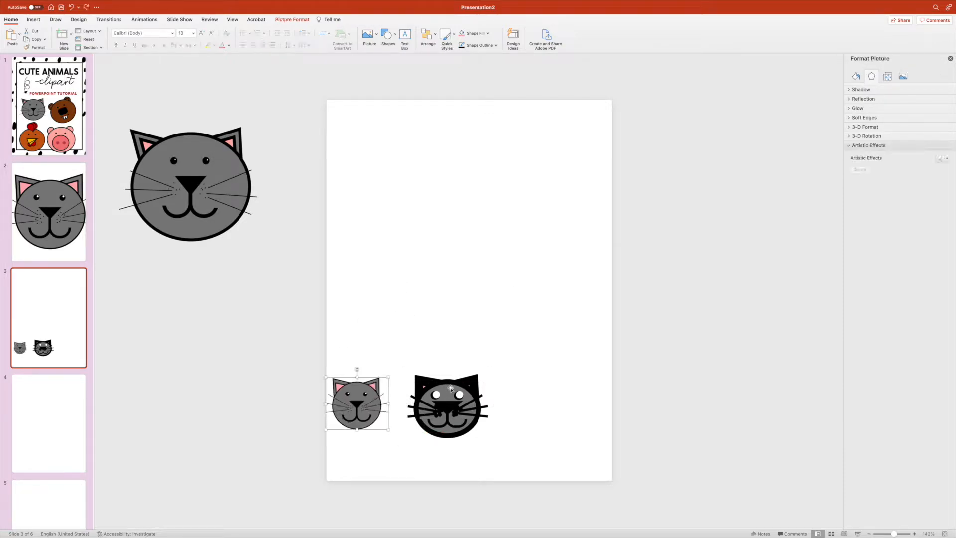
key("super+z")
key("super+z")
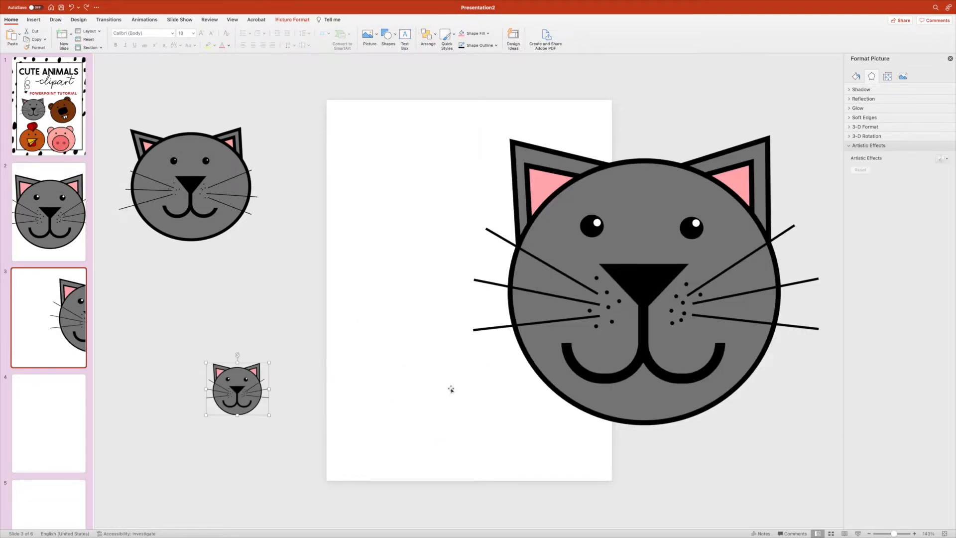
Remove the inserted cat picture and the duplicated test slide
left_click(407, 244)
left_click(223, 408)
key("Delete")
left_click(643, 395)
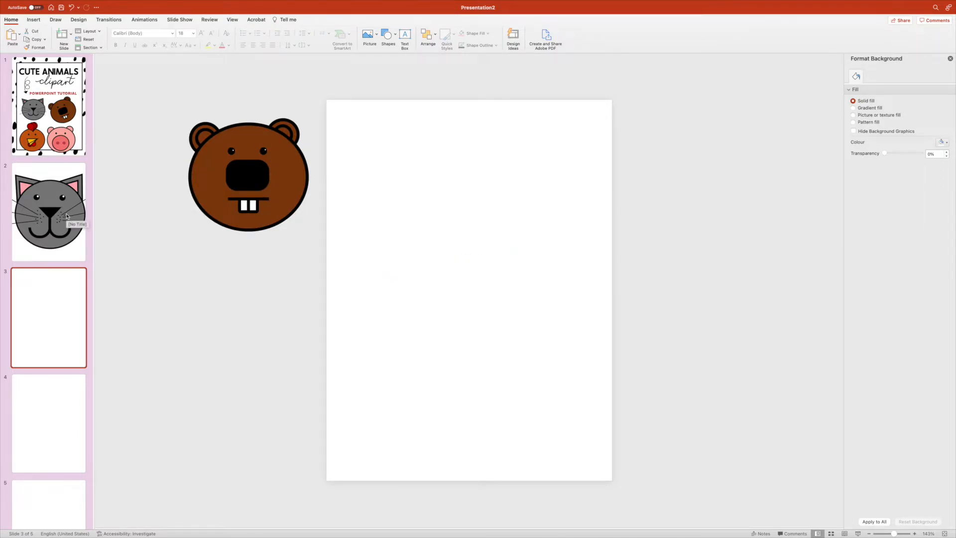
Move the grouped cat on slide 2 slightly up and to the right, and copy it
left_click(74, 202)
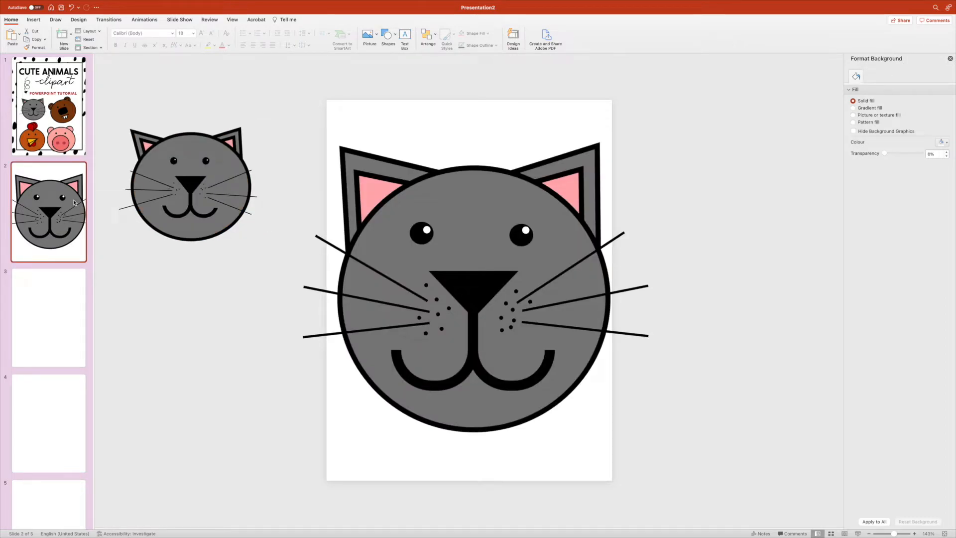
left_click(435, 271)
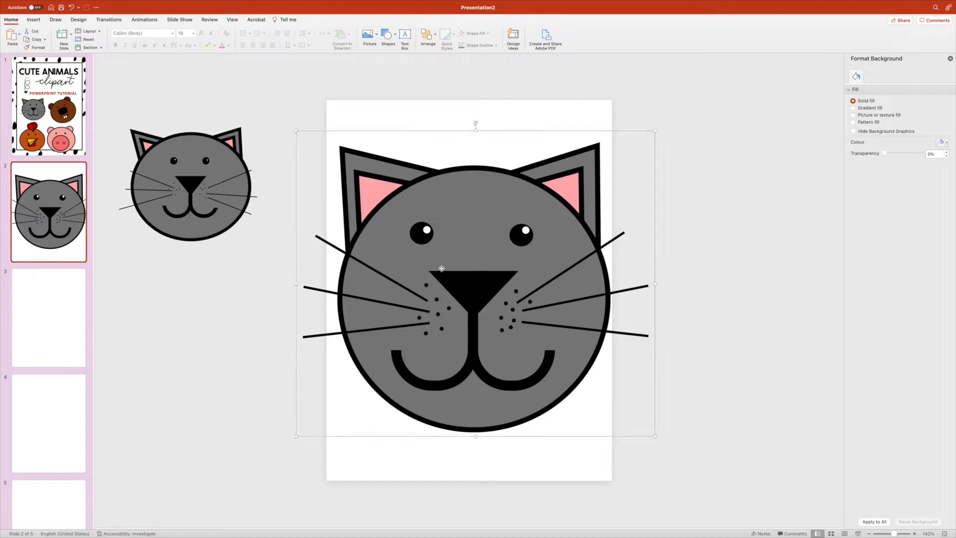
left_click(634, 259)
mouse_move(647, 269)
left_mouse_down()
mouse_move(715, 260)
mouse_move(658, 265)
left_mouse_up()
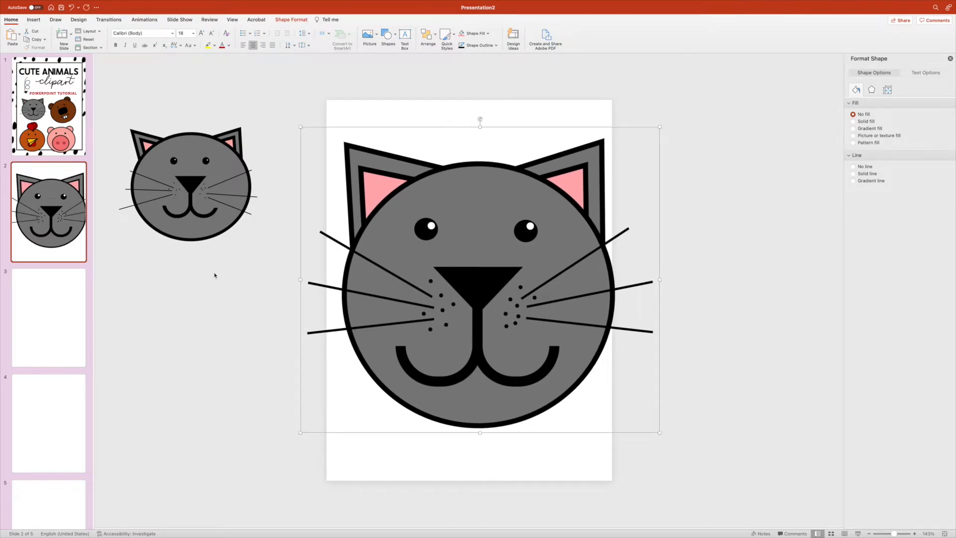
Paste the copied cat onto slide 3 and move the reference beaver farther to the left beside the slide
left_click(58, 294)
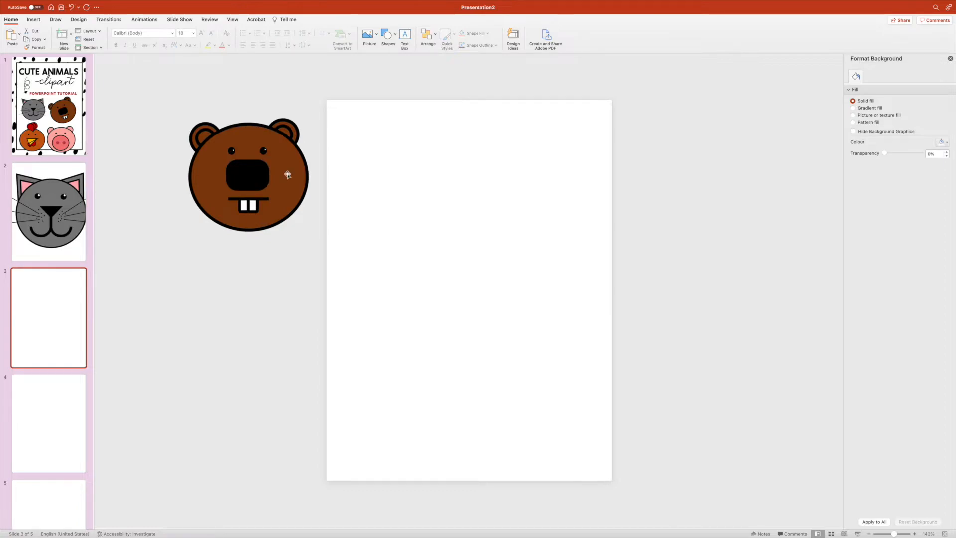
key("cmd+v")
left_click(269, 154)
left_click_drag(269, 154, 236, 157)
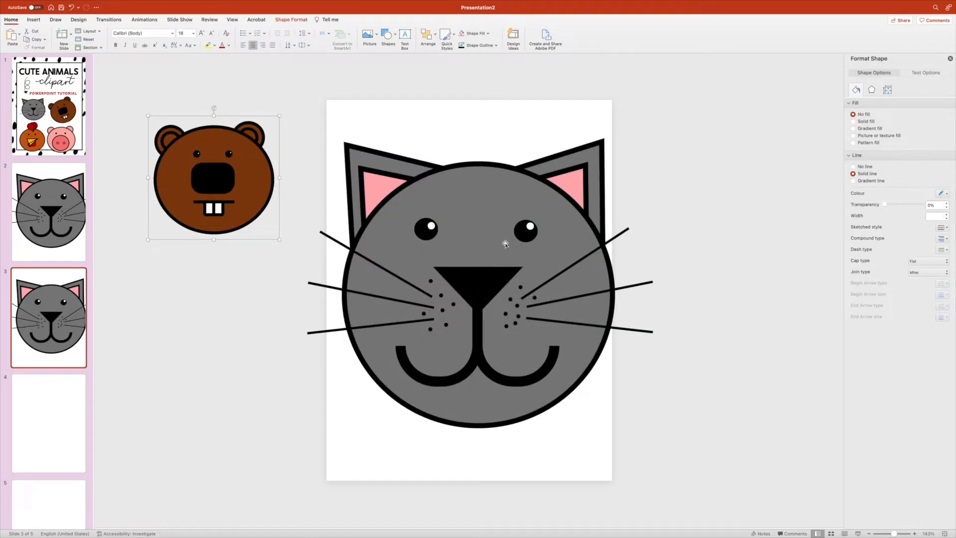
Ungroup the pasted cat on slide 3 into its separate shapes
left_click(500, 211)
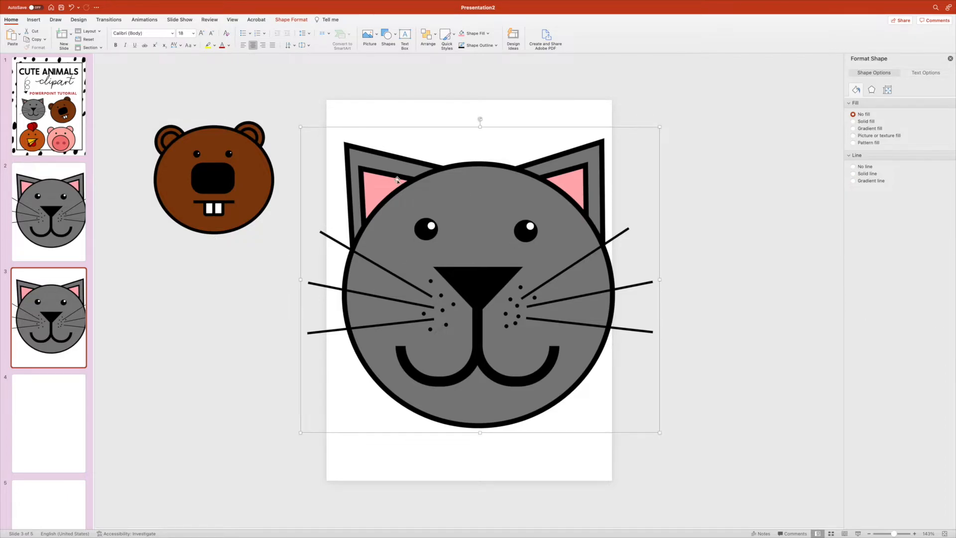
right_click(504, 186)
mouse_move(528, 219)
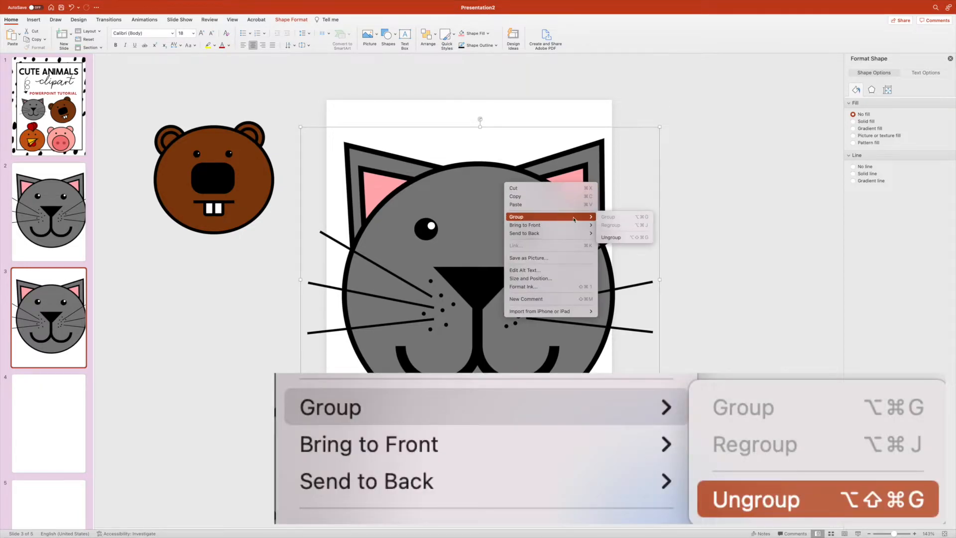
left_click(623, 237)
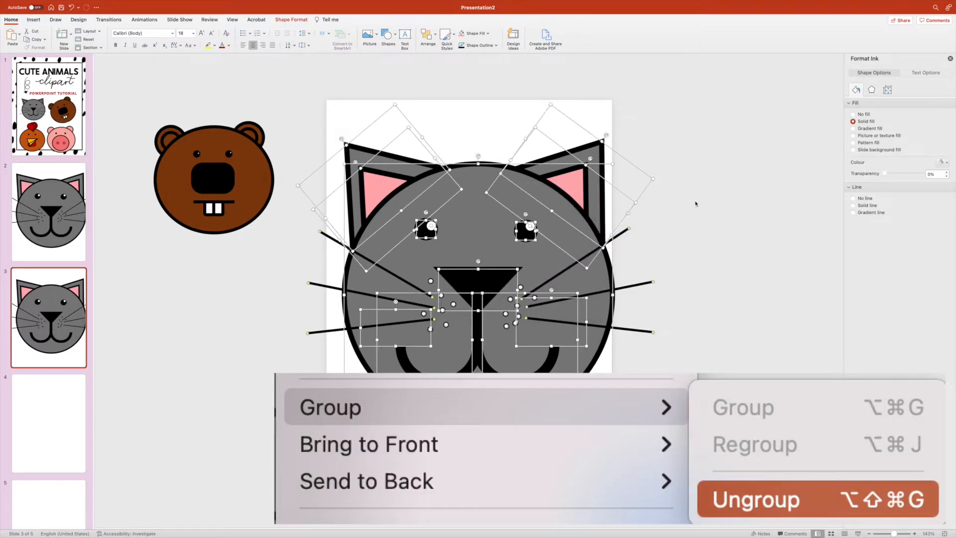
left_click(696, 203)
Delete the pink inner ears and the grey outer ears from the cat on slide 3
left_click(580, 166)
key("Delete")
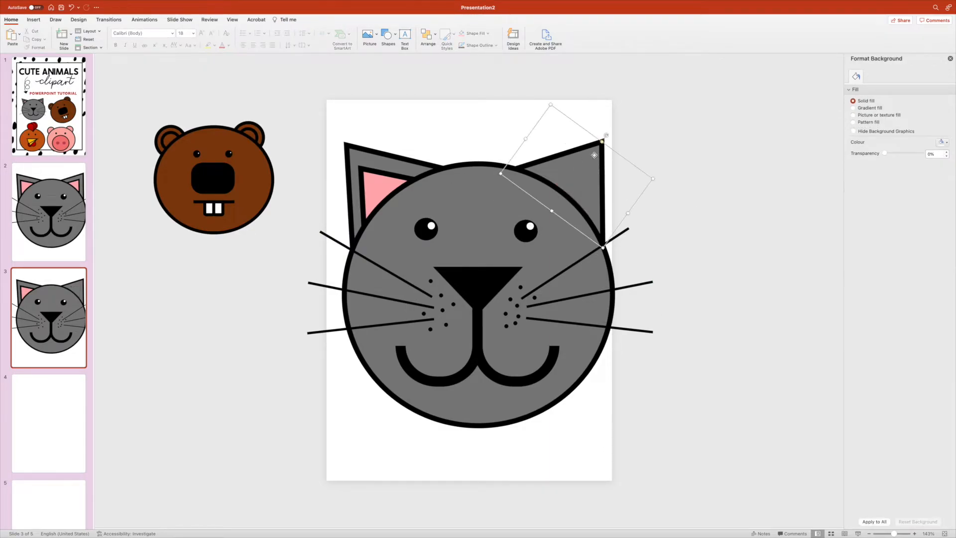
left_click(380, 176)
key("Delete")
left_click(376, 157)
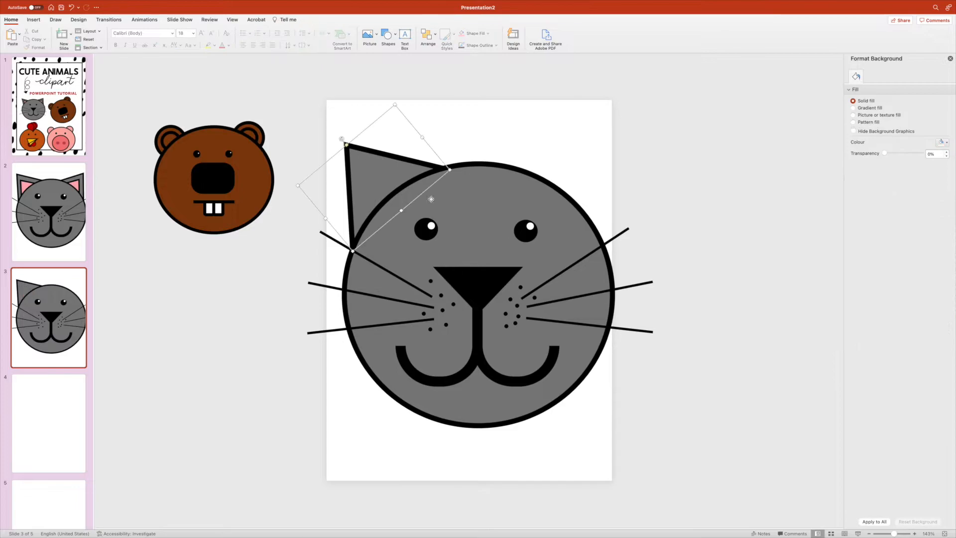
key("Delete")
Delete all the whiskers on both sides of the face
left_click(385, 269)
key("Delete")
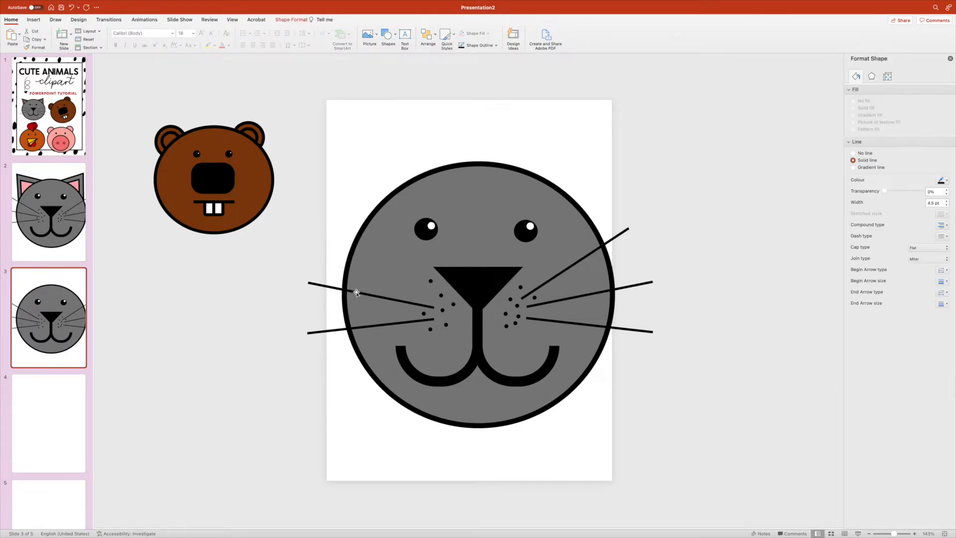
left_click(355, 292)
key("Delete")
key("Delete")
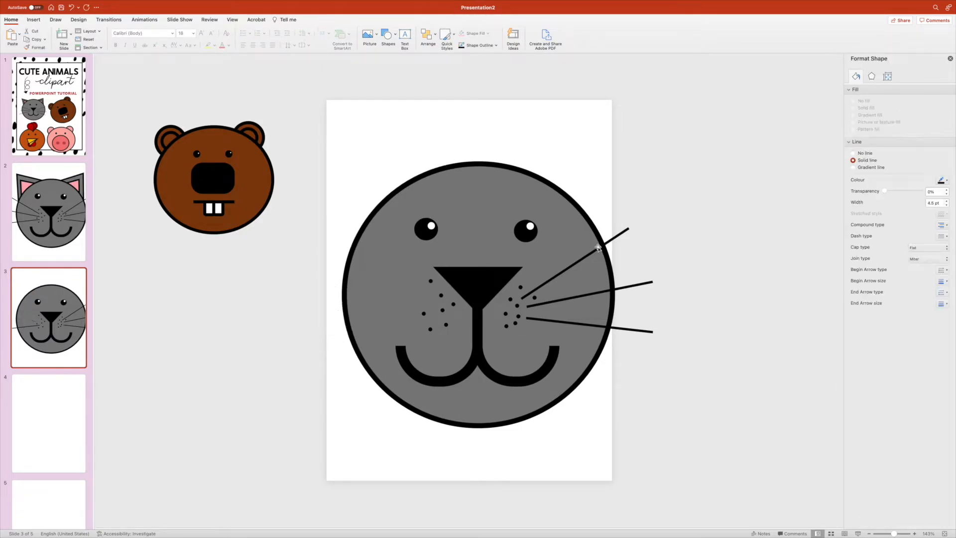
left_click(636, 287)
key("Delete")
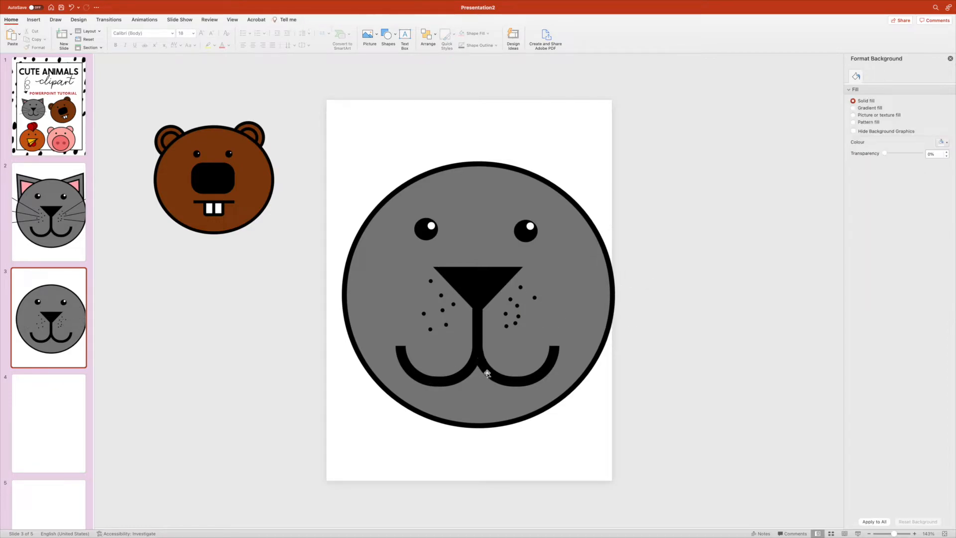
Delete the mouth, nose and whisker dots, keeping only the head circle and the eyes
left_click(489, 373)
key("Delete")
left_click(455, 379)
key("Delete")
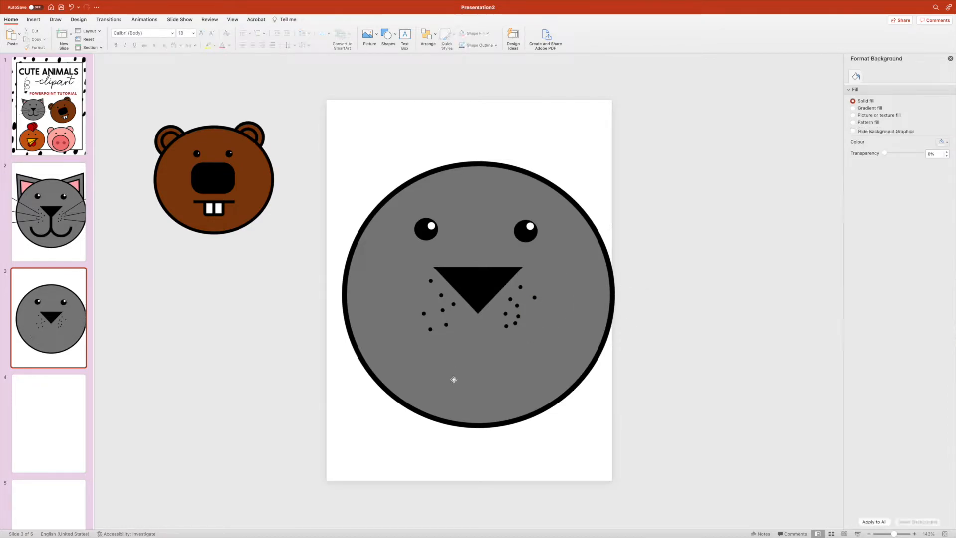
left_click_drag(677, 366, 359, 250)
key("Delete")
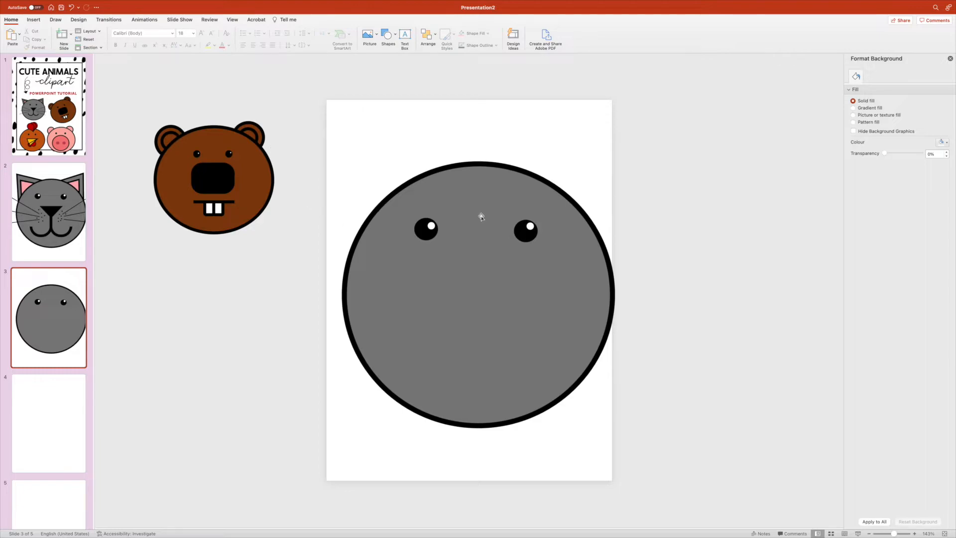
Fill the grey head circle with dark brown from the theme colours
left_click(477, 189)
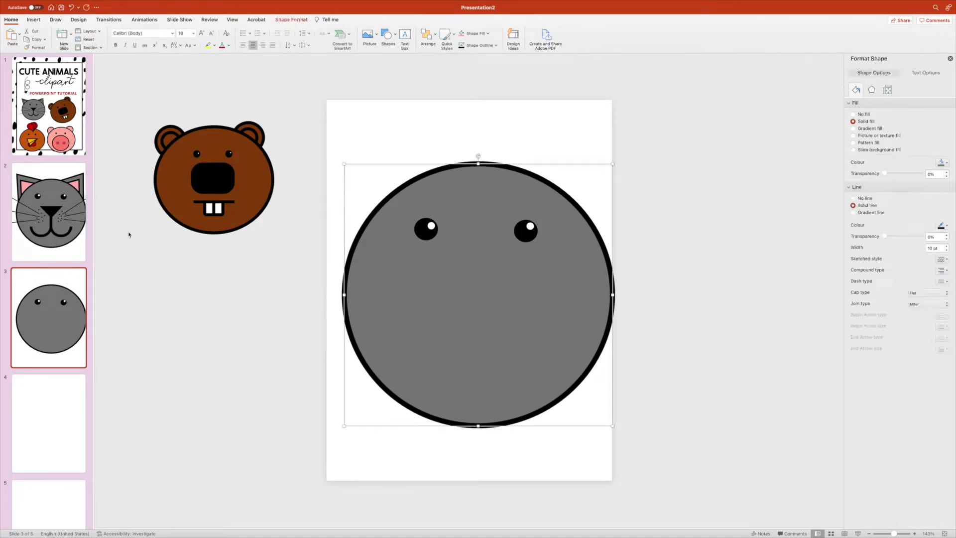
left_click(291, 19)
left_click(308, 33)
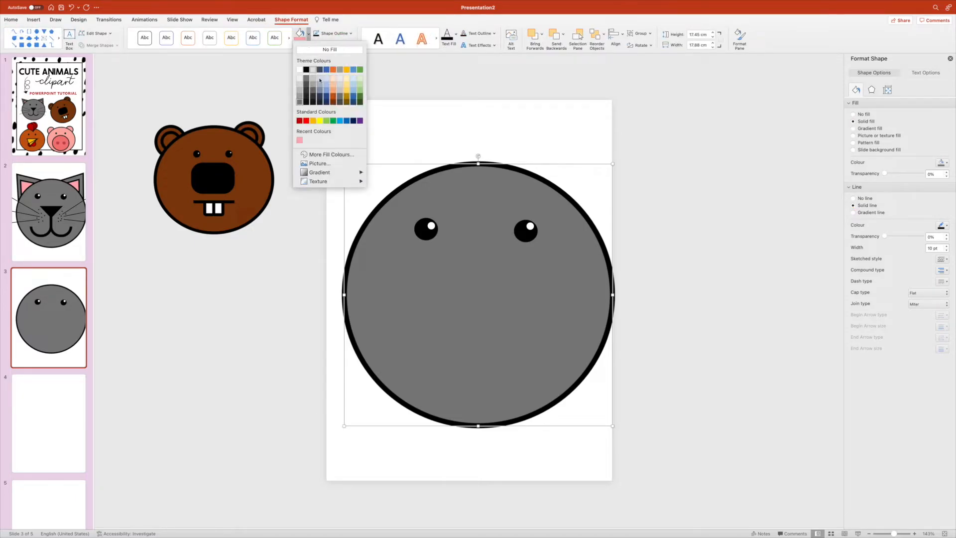
left_click(333, 102)
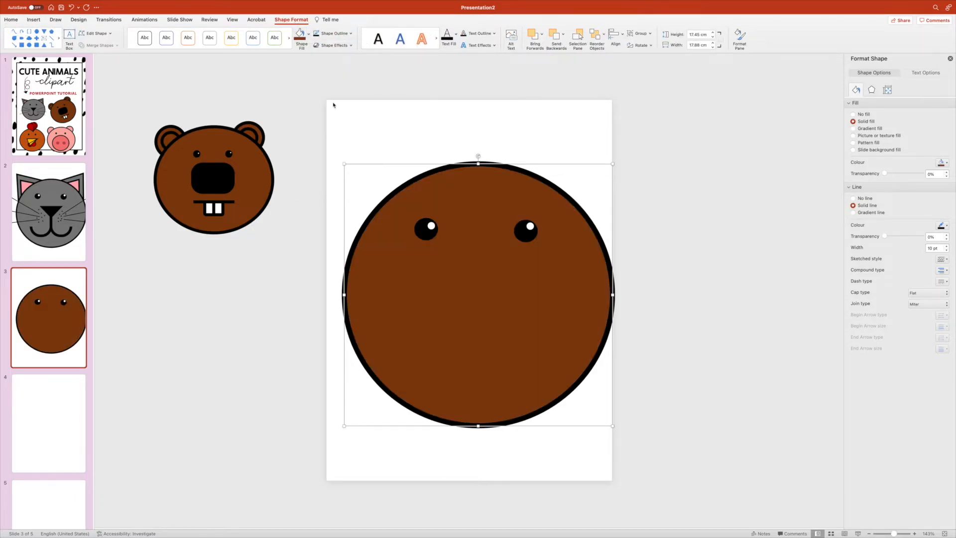
left_click(628, 143)
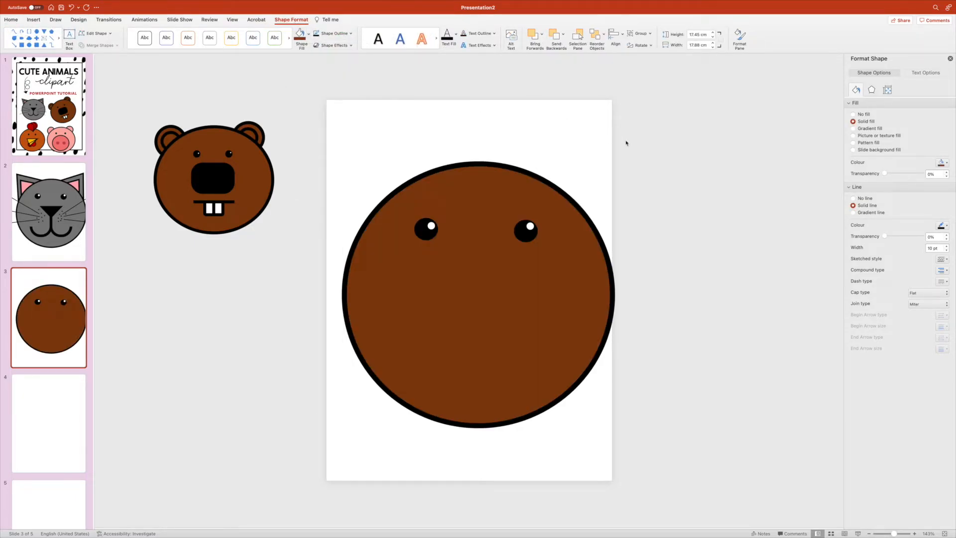
Draw a teardrop shape about 6 cm wide over the head's upper-left edge as an ear, pointing inward and down
left_click(38, 21)
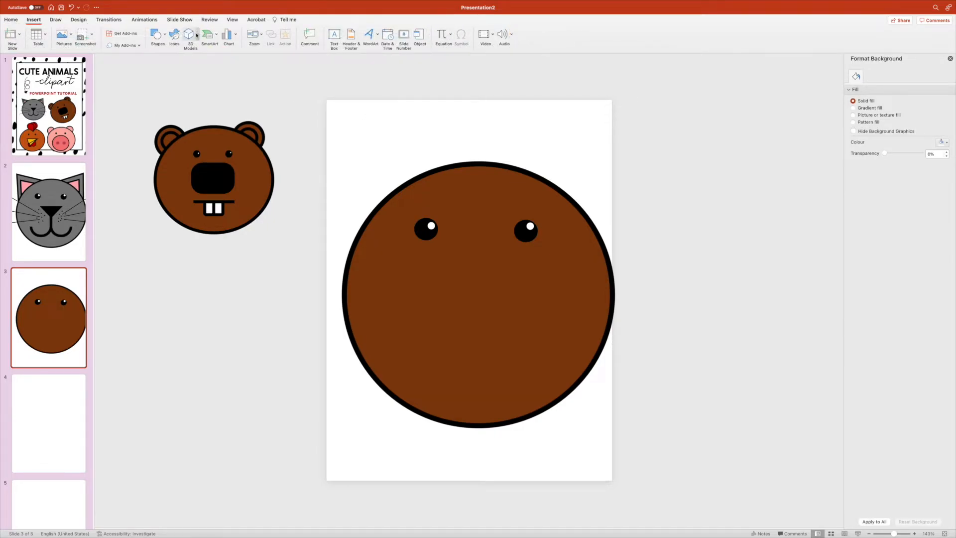
left_click(158, 34)
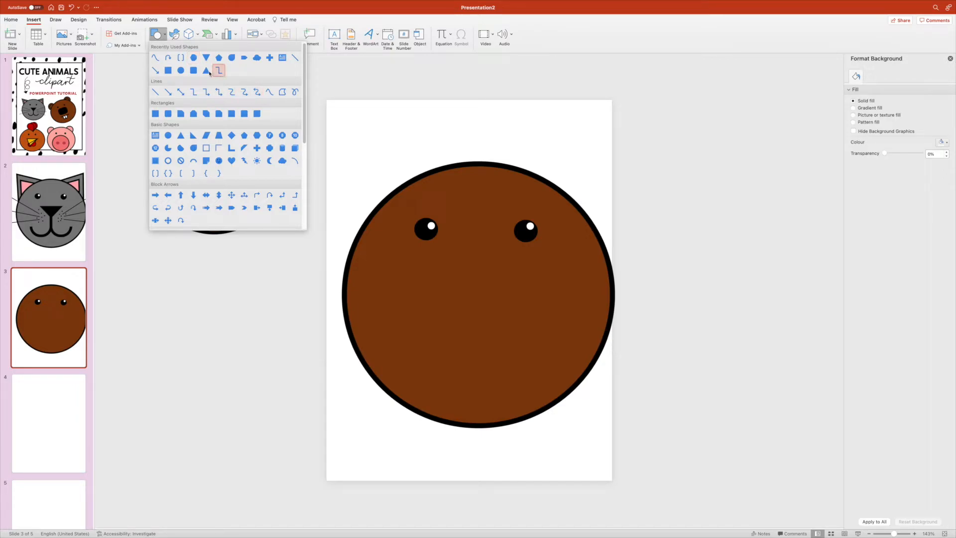
left_click(194, 148)
mouse_move(334, 161)
left_mouse_down()
mouse_move(418, 226)
mouse_move(426, 254)
left_mouse_up()
mouse_move(380, 154)
left_mouse_down()
mouse_move(431, 182)
mouse_move(435, 218)
mouse_move(385, 195)
mouse_move(382, 179)
left_mouse_up()
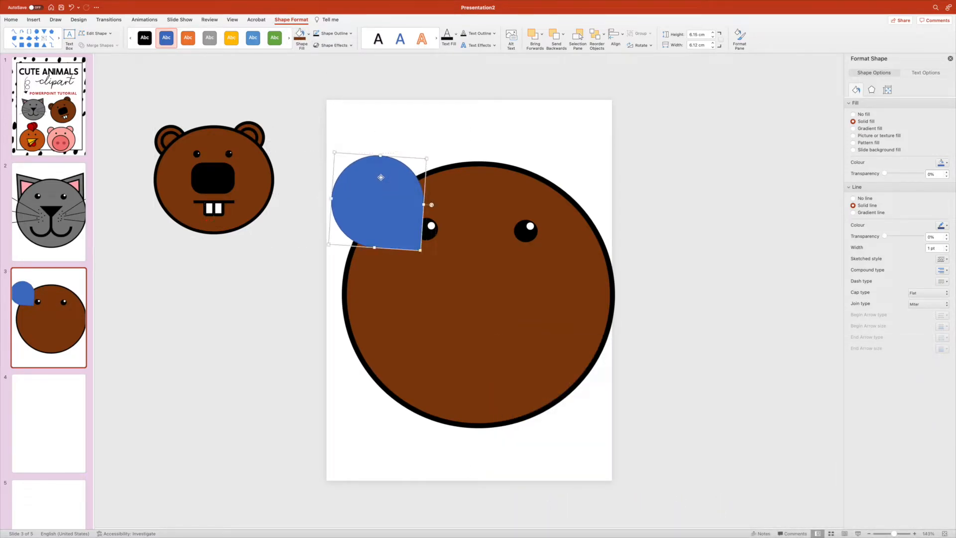
Fill the teardrop ear with dark brown and give it a black outline 10 pt wide
left_click(301, 36)
left_click(351, 33)
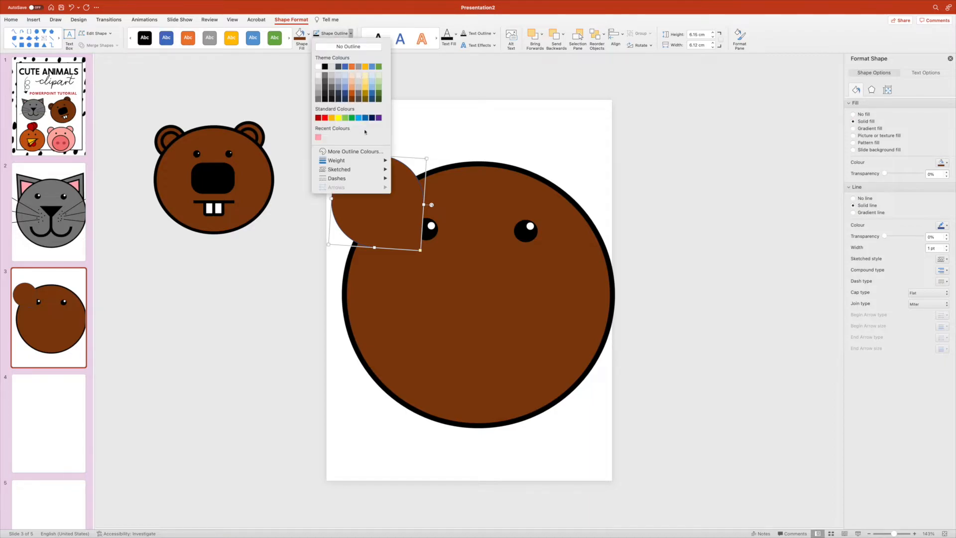
mouse_move(348, 160)
left_click(418, 244)
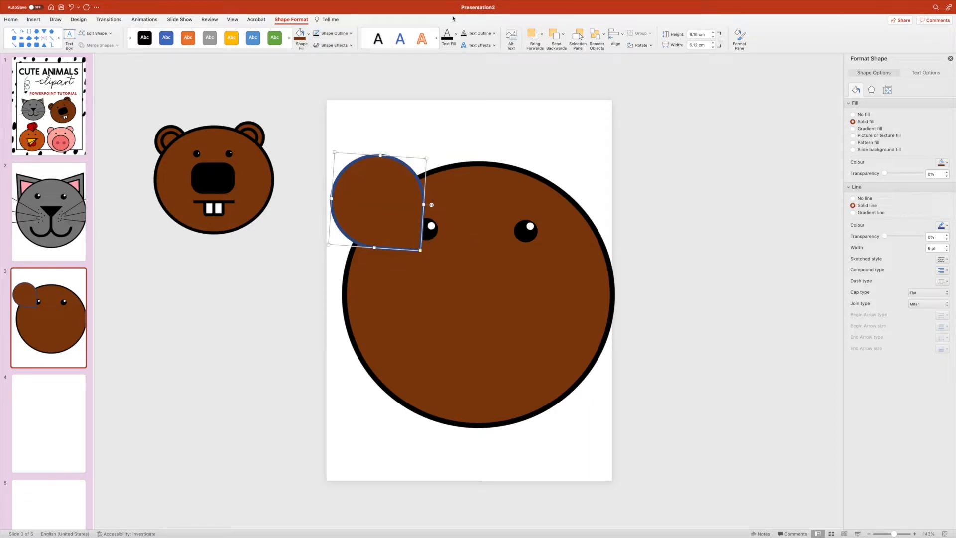
left_click(332, 34)
left_click(925, 249)
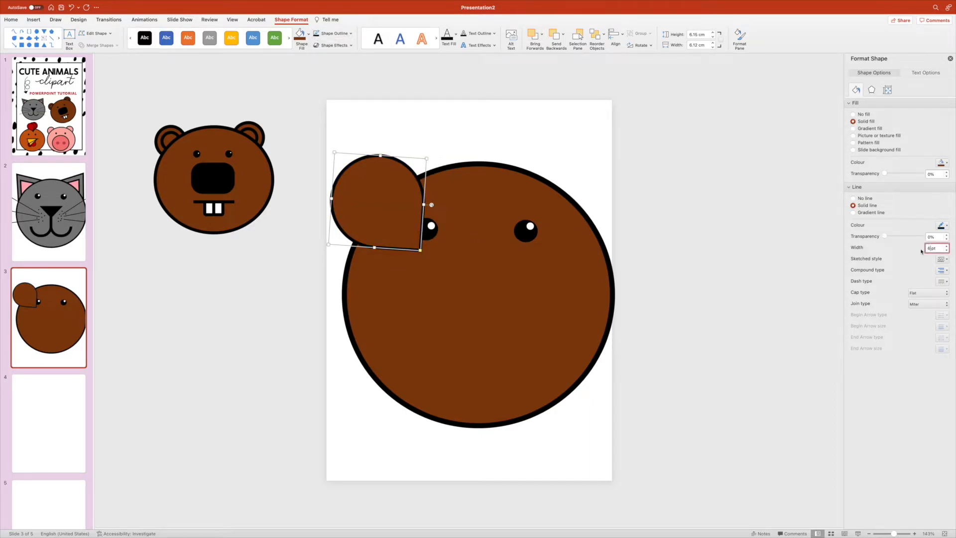
type("10")
key("Return")
Duplicate the teardrop ear, shrink the copy to about 4.5 cm and place it inside the original as the inner ear
left_click(403, 191)
key("super+d")
left_click_drag(398, 206, 407, 211)
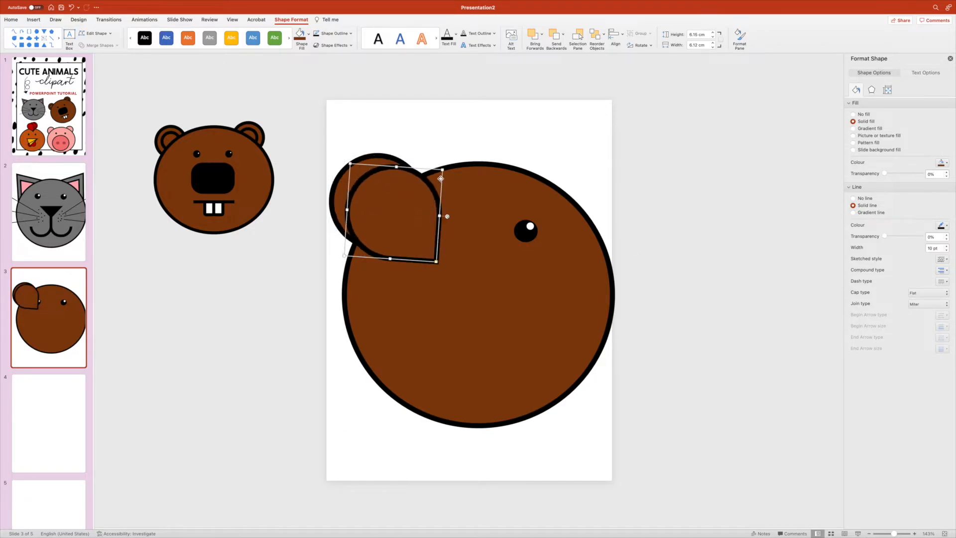
left_click_drag(443, 169, 422, 164)
left_click_drag(380, 260, 397, 205)
left_click_drag(421, 161, 409, 176)
left_click_drag(391, 207, 395, 204)
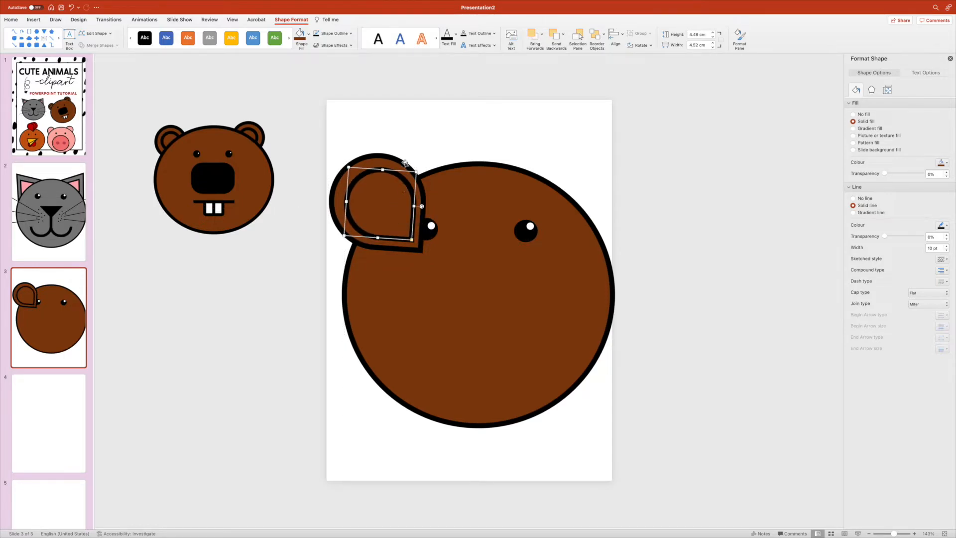
Send the outer and inner teardrop ear shapes behind the head circle and adjust their position at its edge
left_click(404, 163, "shift")
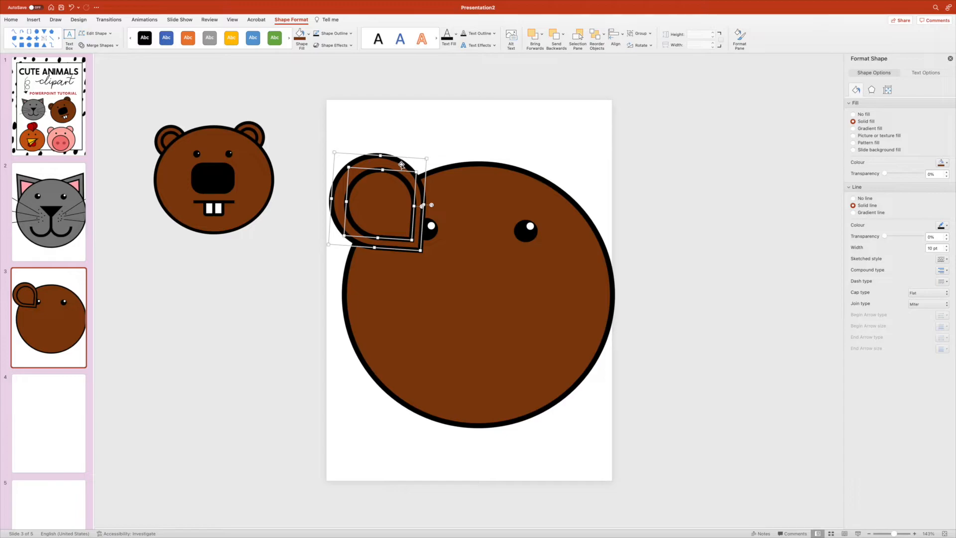
right_click(401, 166)
mouse_move(449, 211)
left_click(507, 211)
left_click(456, 131)
left_click(380, 172)
left_click_drag(419, 175, 399, 169)
Duplicate both ear shapes, flip the copies horizontally and place them over the opposite side of the head
left_click(403, 180, "shift")
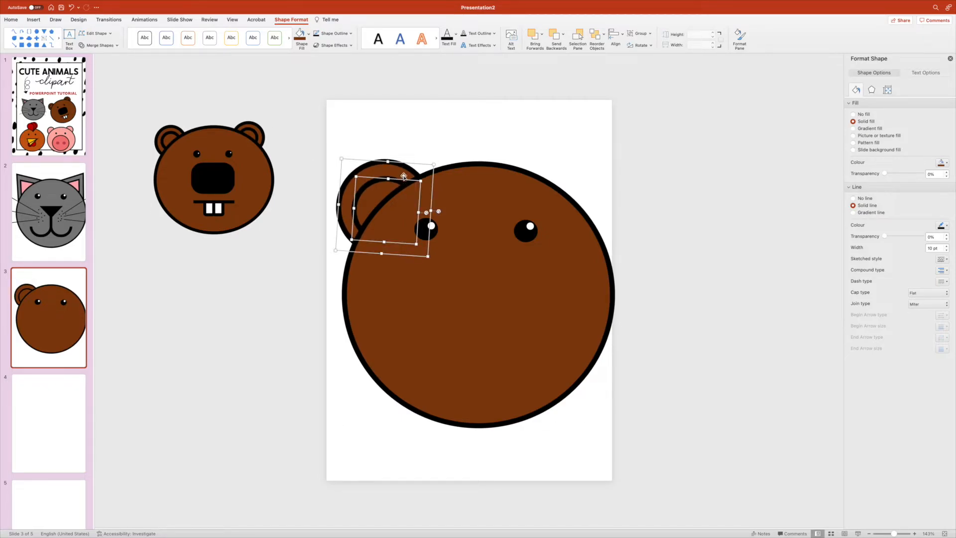
key("super+d")
left_click_drag(412, 178, 578, 161)
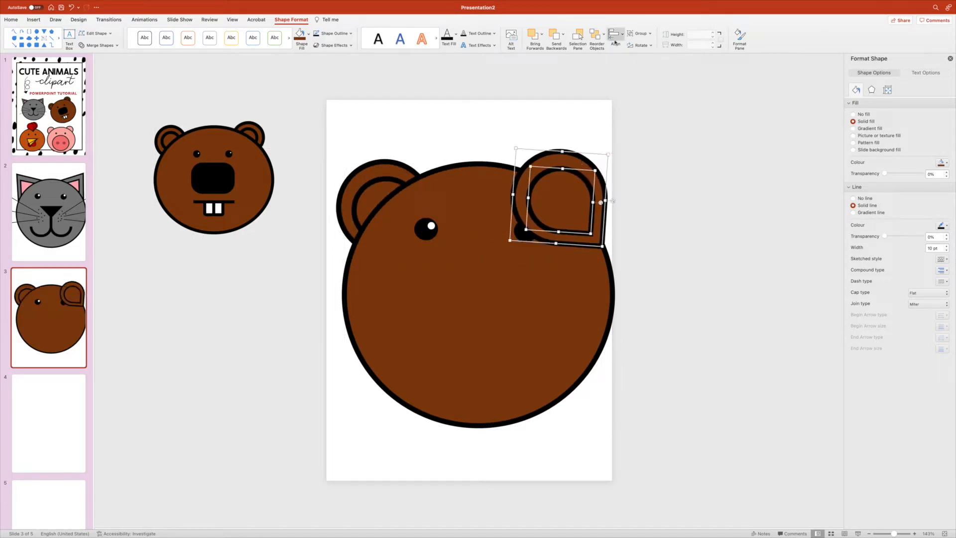
left_click(640, 45)
left_click(672, 86)
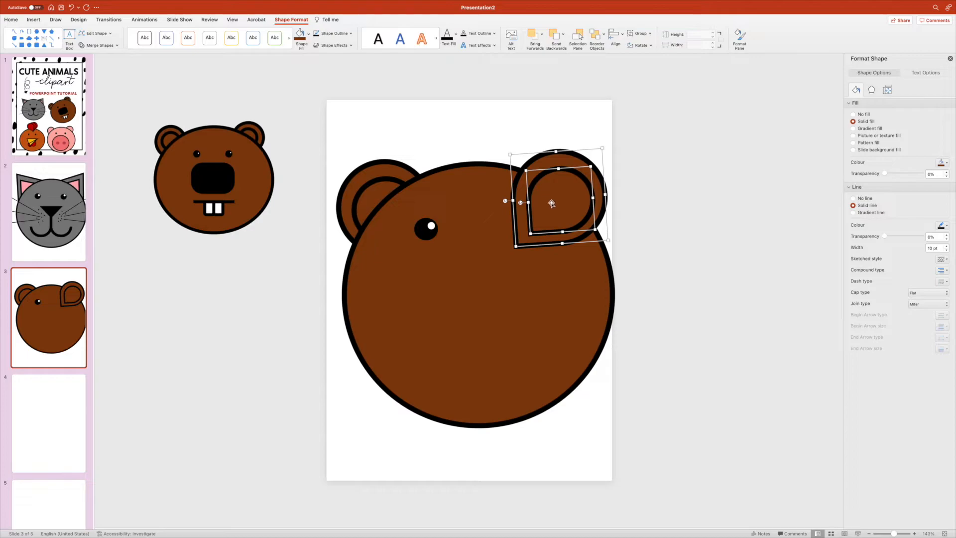
left_click_drag(570, 191, 572, 199)
Send the flipped ear shapes behind the head and shift them outward to mirror the first ear
right_click(572, 199)
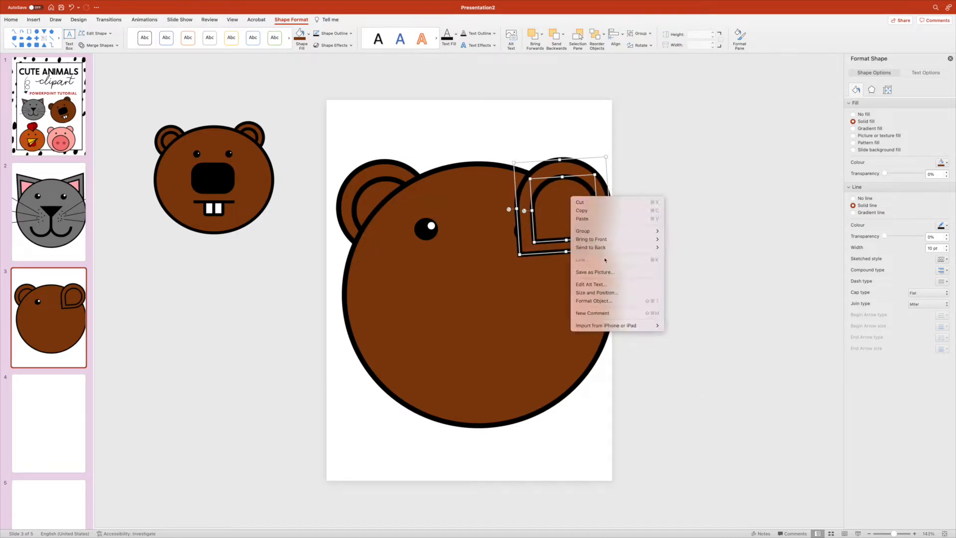
mouse_move(618, 247)
left_click(677, 247)
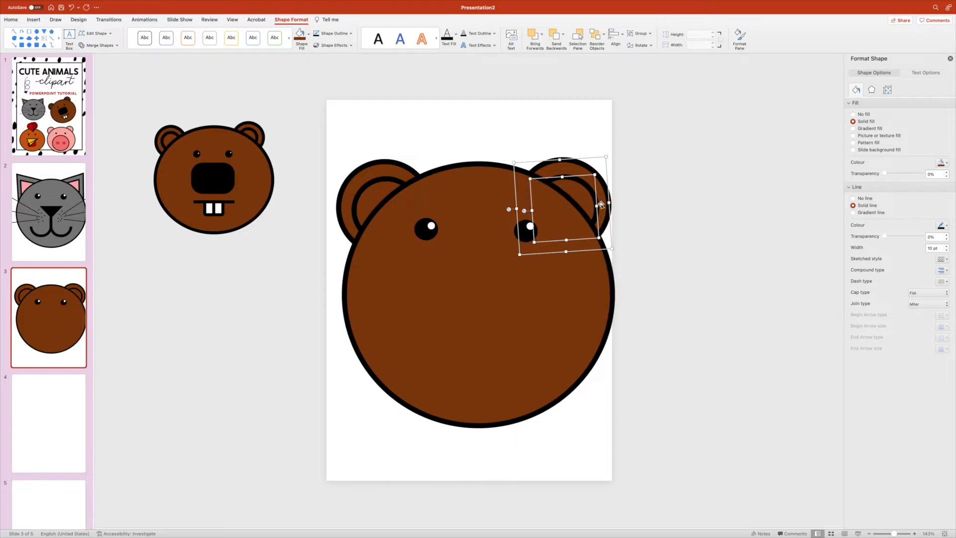
left_click_drag(578, 190, 585, 185)
left_click(654, 194)
left_click(594, 194)
left_click_drag(594, 194, 613, 202)
left_click(612, 201)
Align the bottoms of the two outer ears with each other, and likewise those of the two inner ears
left_click(397, 160, "shift")
left_click(619, 33)
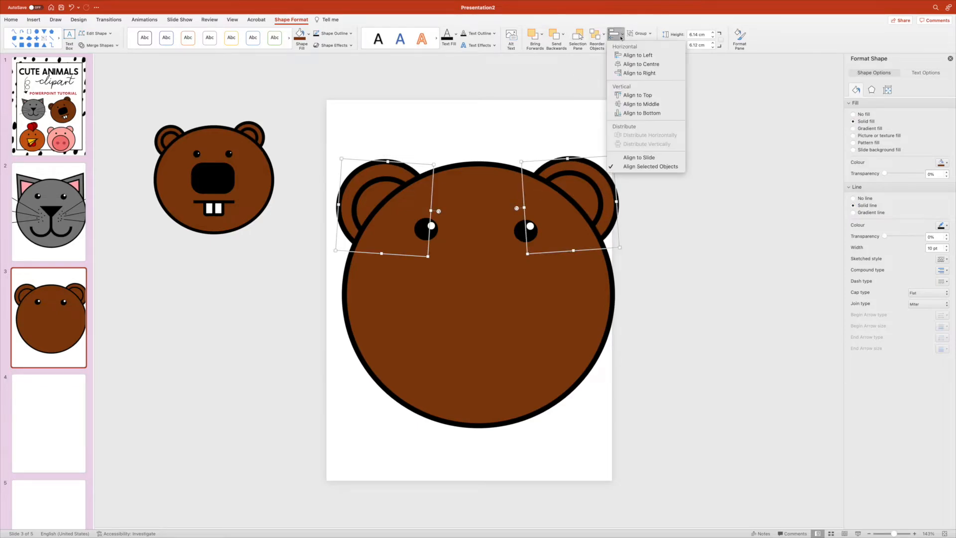
left_click(647, 111)
left_click(596, 184)
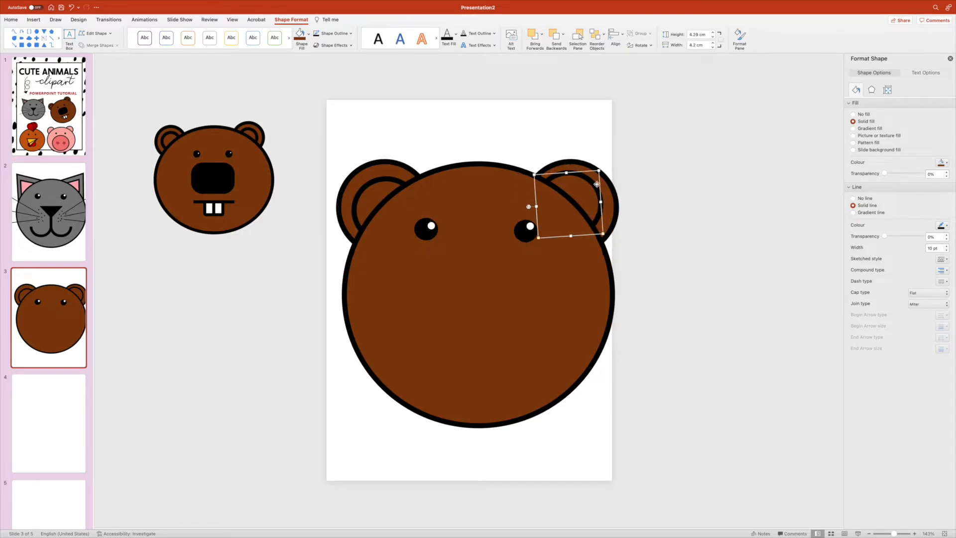
left_click(394, 184, "shift")
left_click(618, 34)
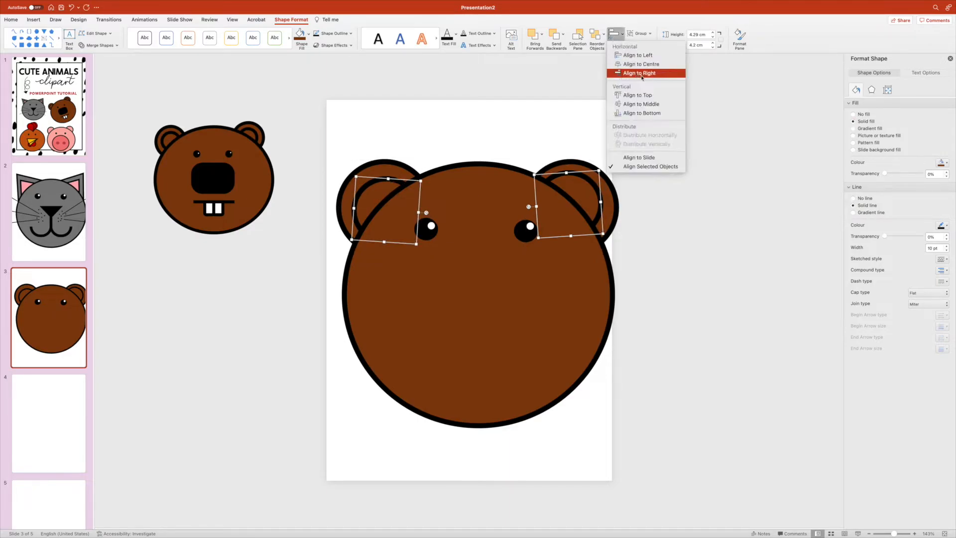
left_click(648, 109)
left_click(707, 147)
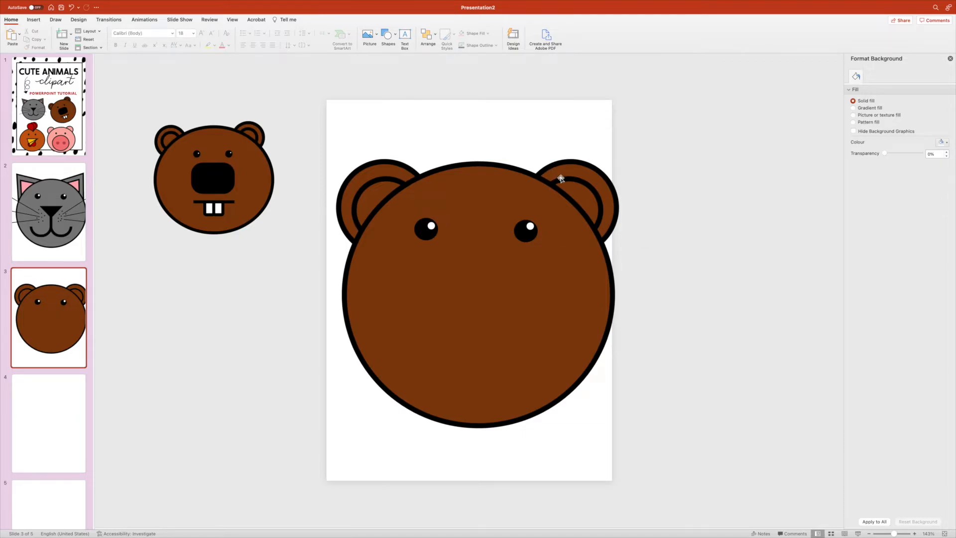
Draw a rounded rectangle nose about 8.1 cm wide and 5.2 cm high below the eyes and make its corners rounder
left_click(34, 21)
left_click(162, 38)
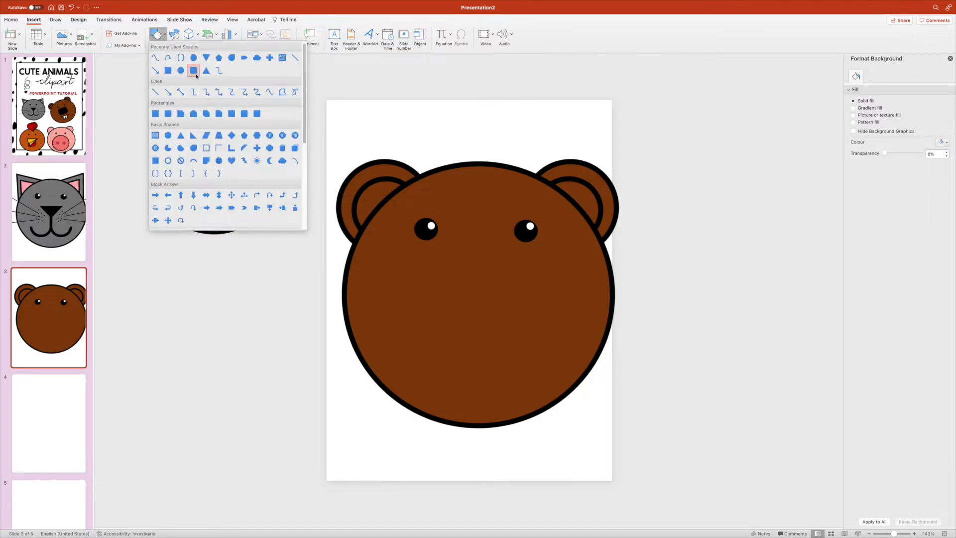
left_click(169, 115)
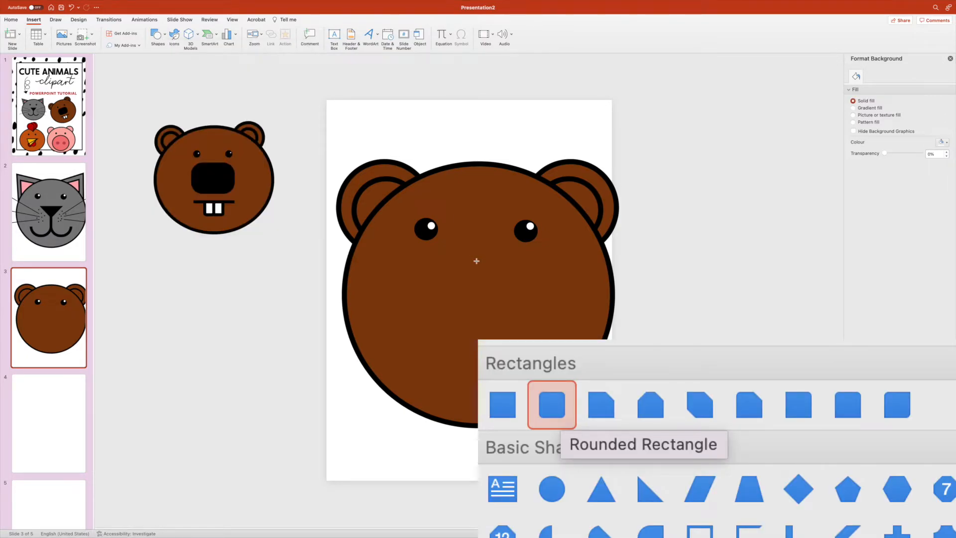
left_click_drag(419, 255, 539, 333)
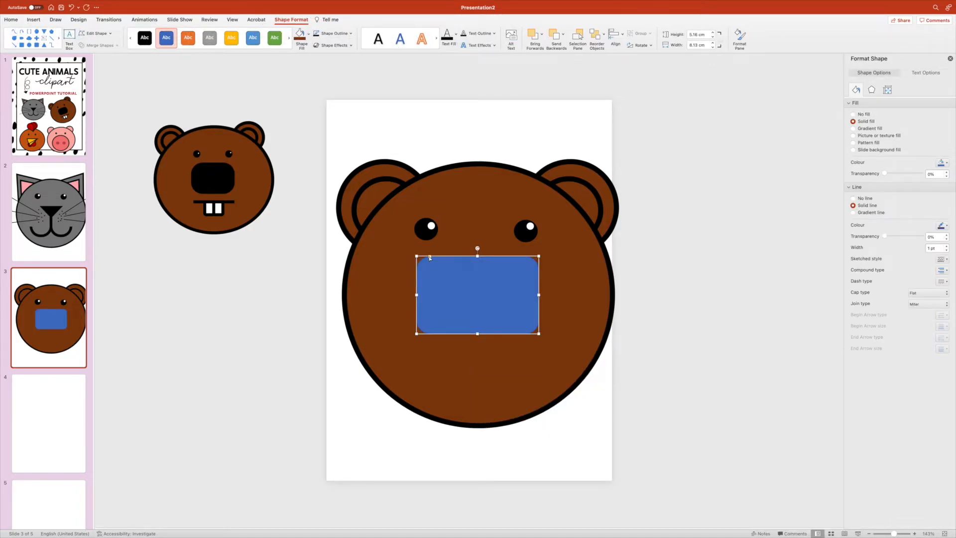
left_click_drag(430, 258, 447, 257)
Fill the rounded rectangle nose with black and give it a thick black outline
left_click(309, 34)
left_click(308, 68)
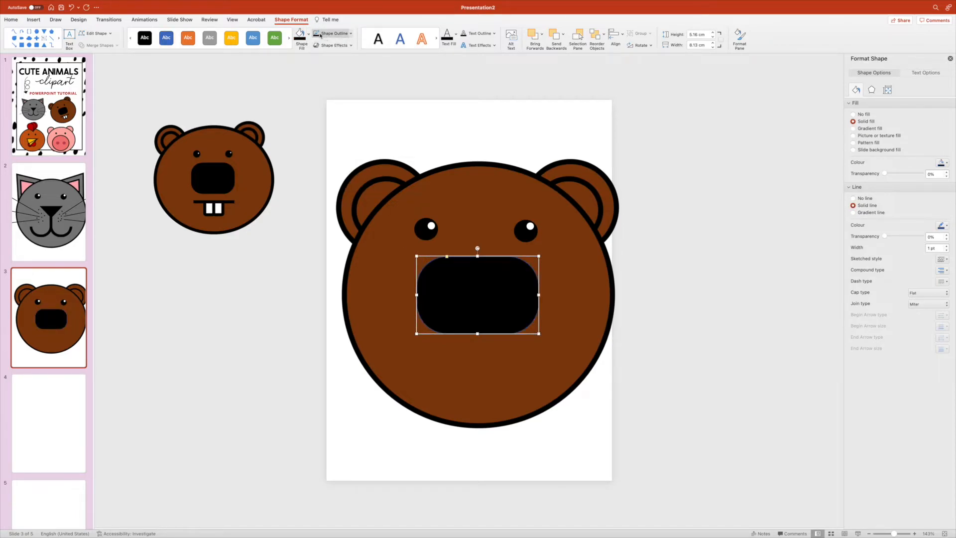
left_click(932, 248)
type("0")
key("Return")
left_click(757, 298)
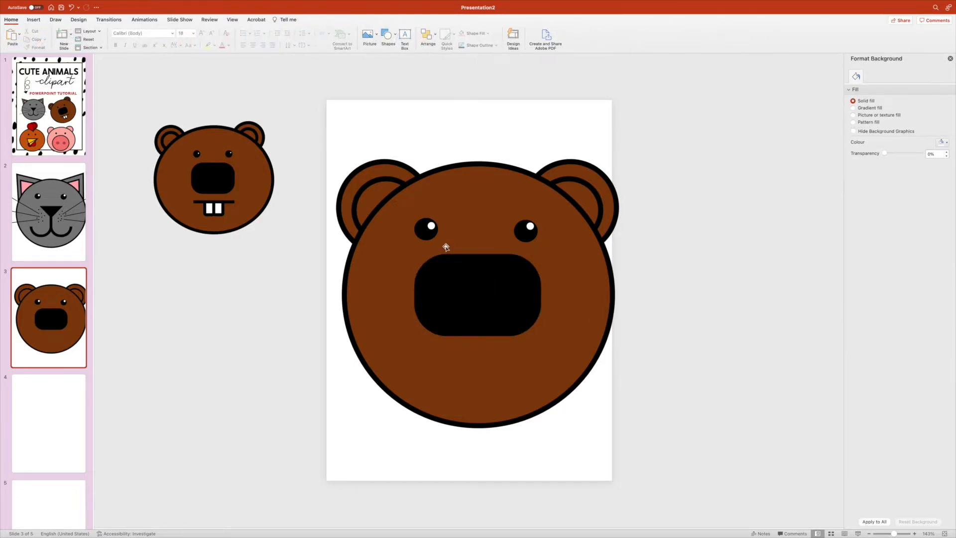
Draw a rectangle mouth about 8.7 cm wide and 0.95 cm high under the nose, and narrow and raise the nose above it
left_click(34, 20)
left_click(163, 36)
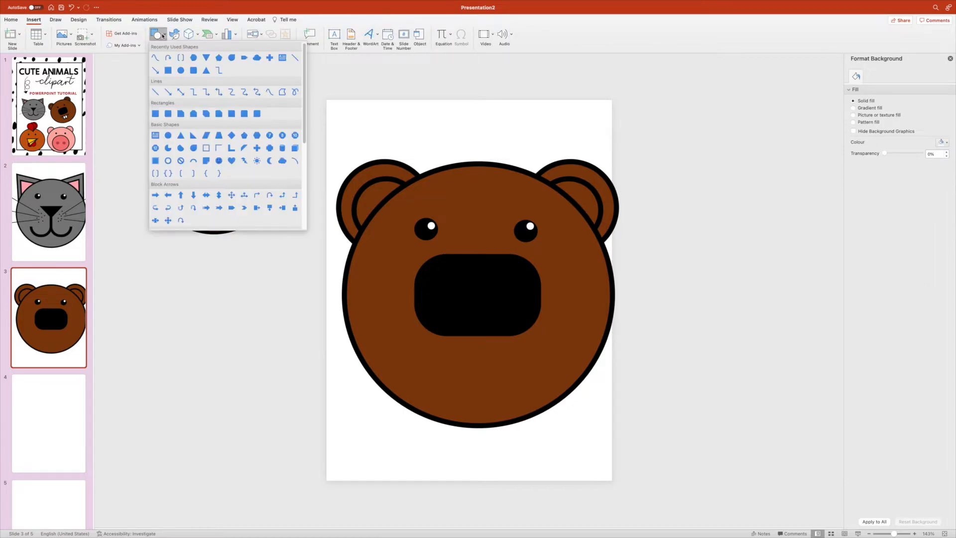
left_click(155, 114)
left_click_drag(412, 347, 510, 316)
left_click(527, 312)
left_click_drag(478, 289, 493, 292)
left_click_drag(524, 320, 488, 310)
left_click_drag(489, 355, 490, 348)
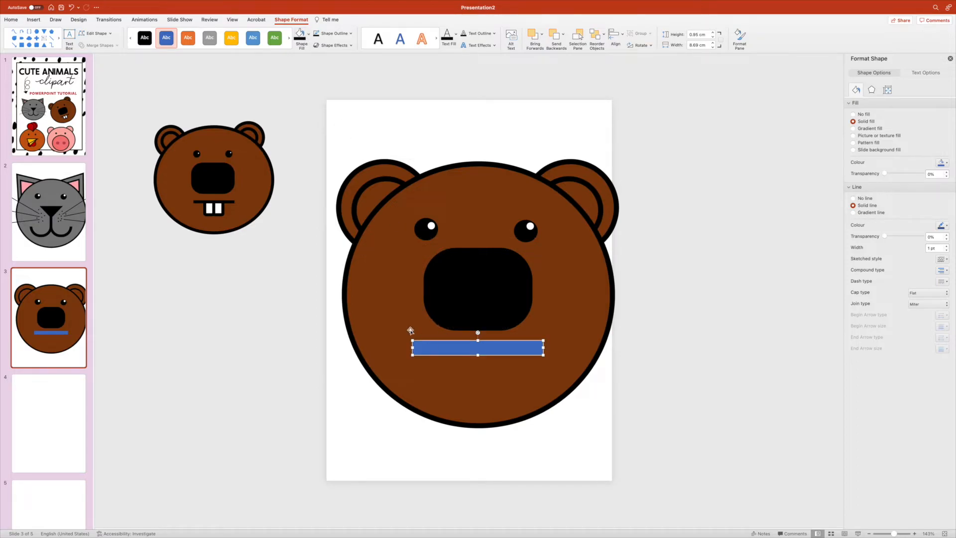
Fill the mouth bar with black and thin it to about 0.6 cm high
left_click(301, 35)
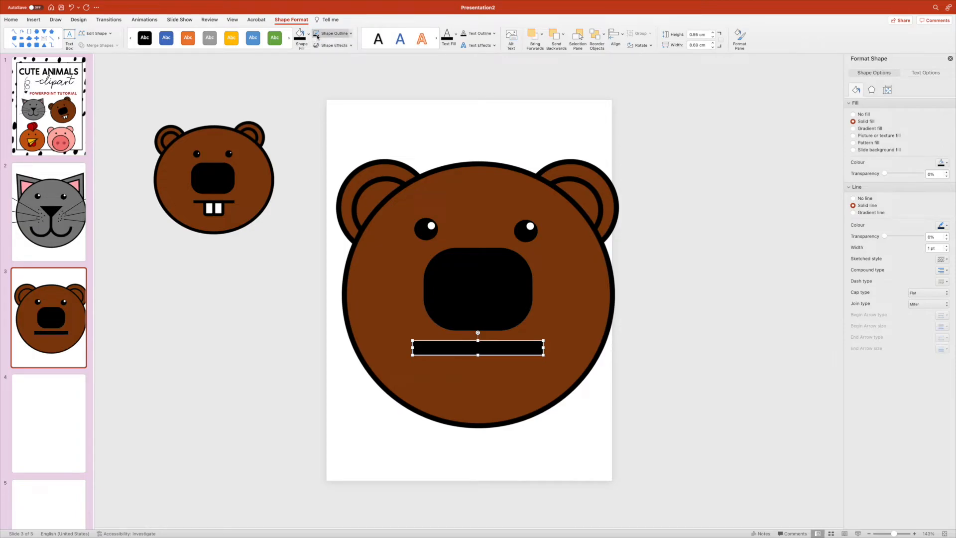
left_click_drag(478, 355, 477, 350)
left_click(715, 388)
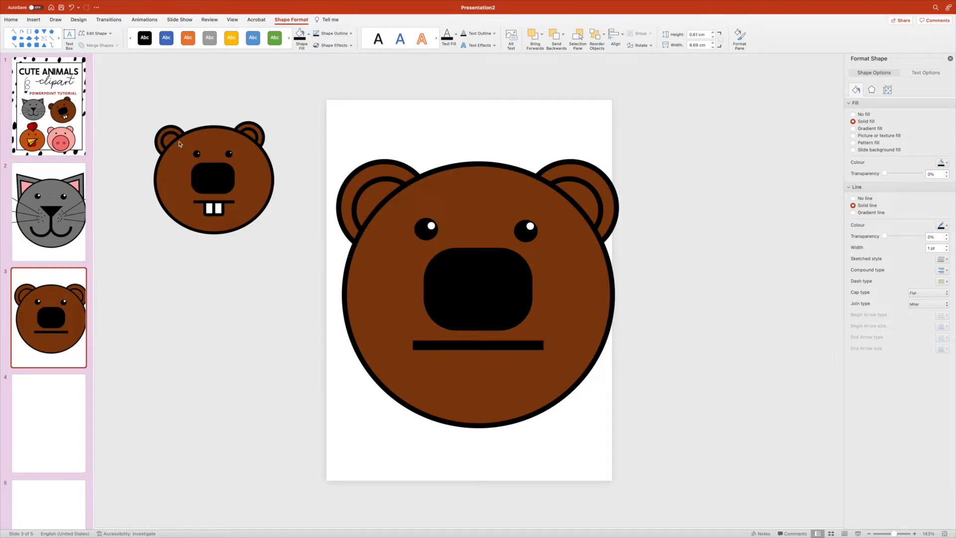
Draw two adjoining rounded rectangle teeth, each about 2.4 cm wide and 3.1 cm high, under the mouth bar
left_click(34, 20)
left_click(156, 35)
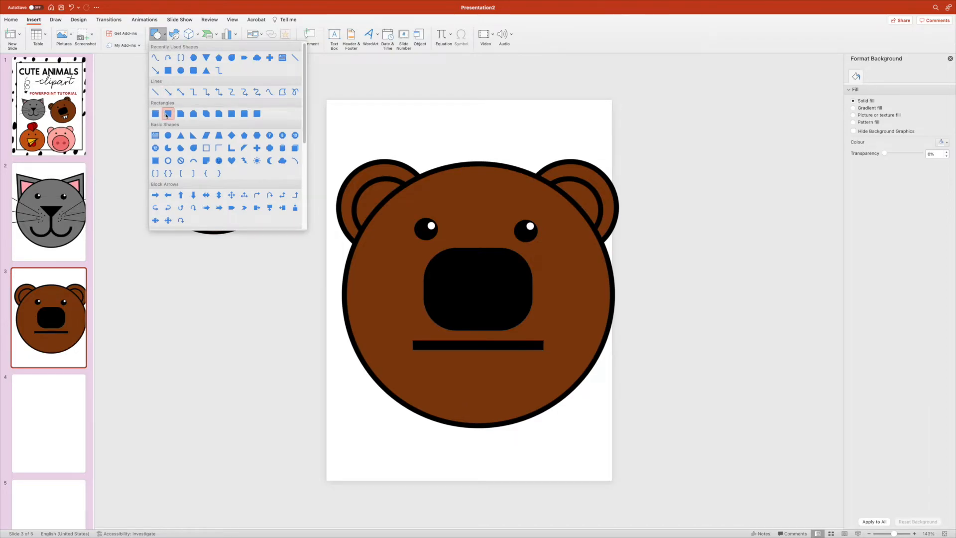
left_click(167, 114)
left_click_drag(444, 350, 497, 377)
left_click(470, 369, "shift")
Fill both teeth with white and give them a black outline 10 pt wide
left_click(309, 34)
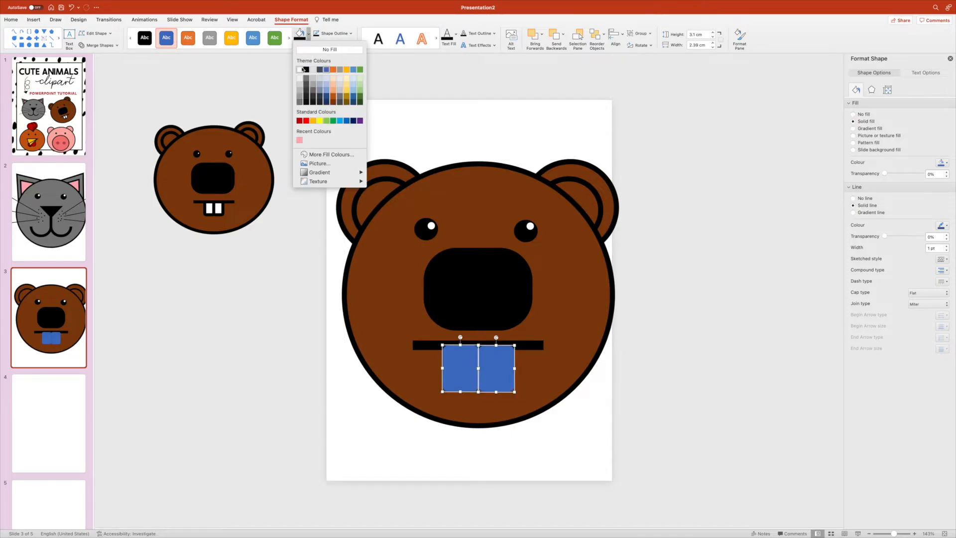
left_click(299, 69)
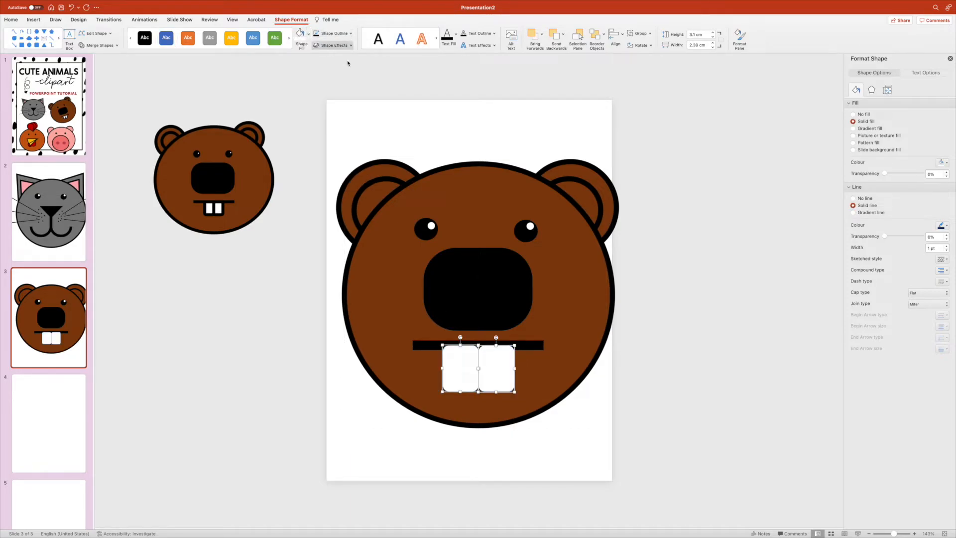
left_click(351, 33)
mouse_move(364, 160)
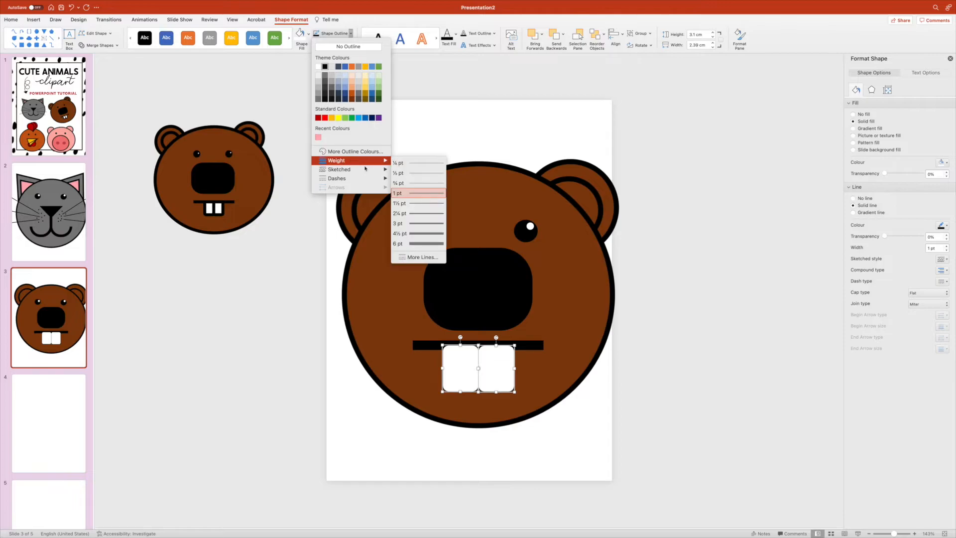
left_click(429, 243)
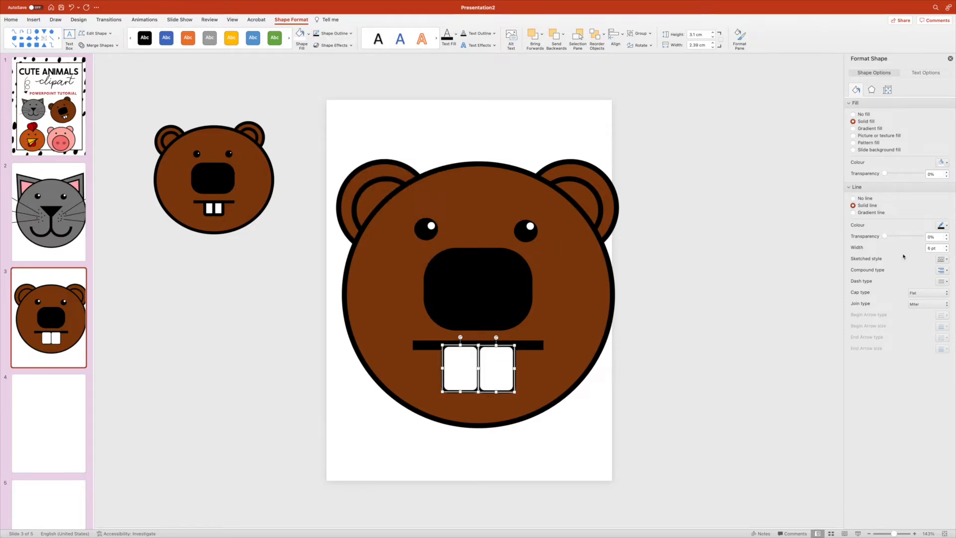
left_click(931, 248)
type("10")
key("Return")
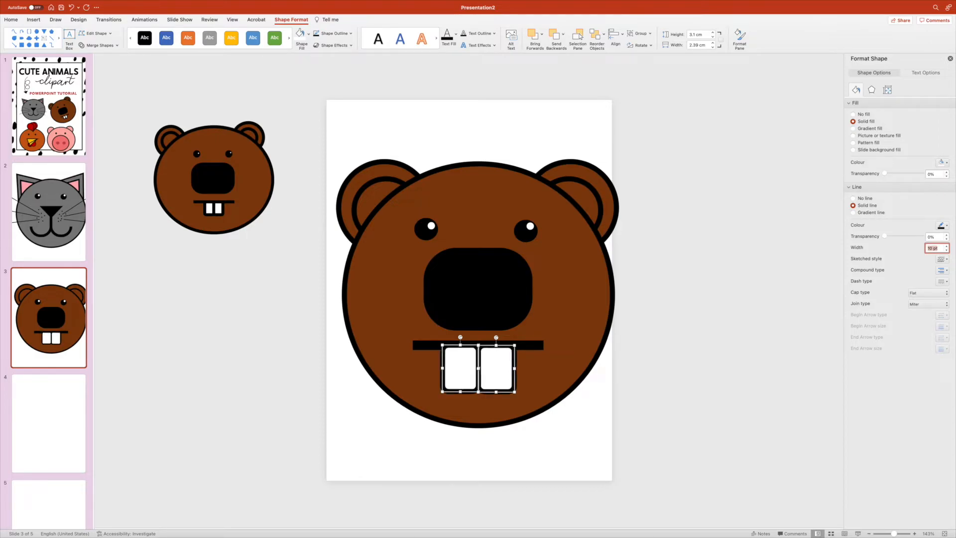
Bring the black mouth bar in front of the teeth
left_click(536, 346)
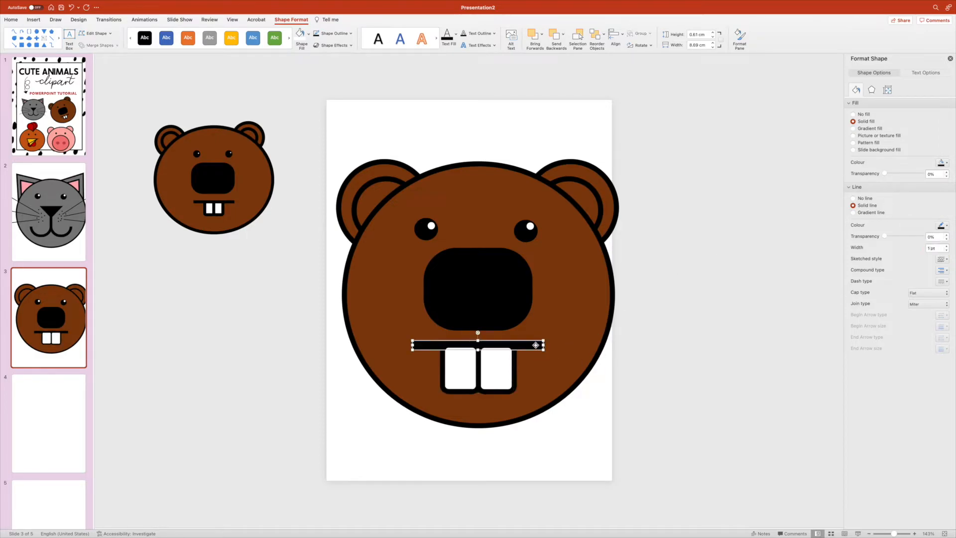
right_click(535, 345)
mouse_move(622, 410)
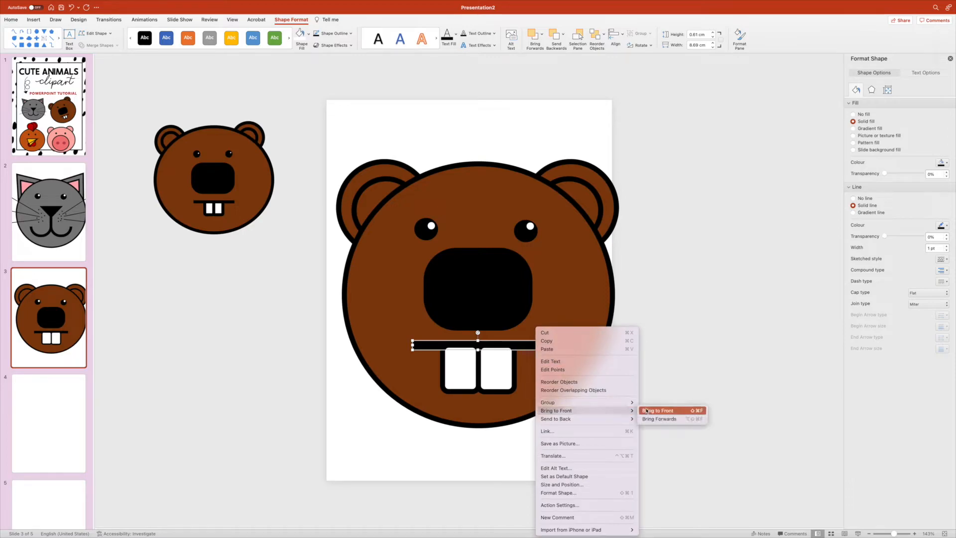
left_click(651, 410)
left_click(694, 412)
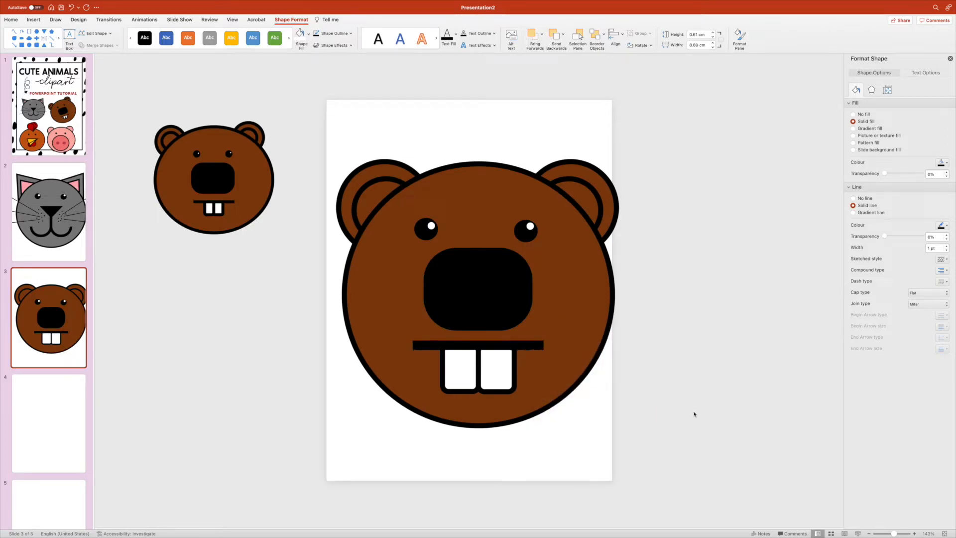
Shrink both teeth to about 2 cm wide and 2.5 cm high, keeping them joined at the centre
left_click(504, 376)
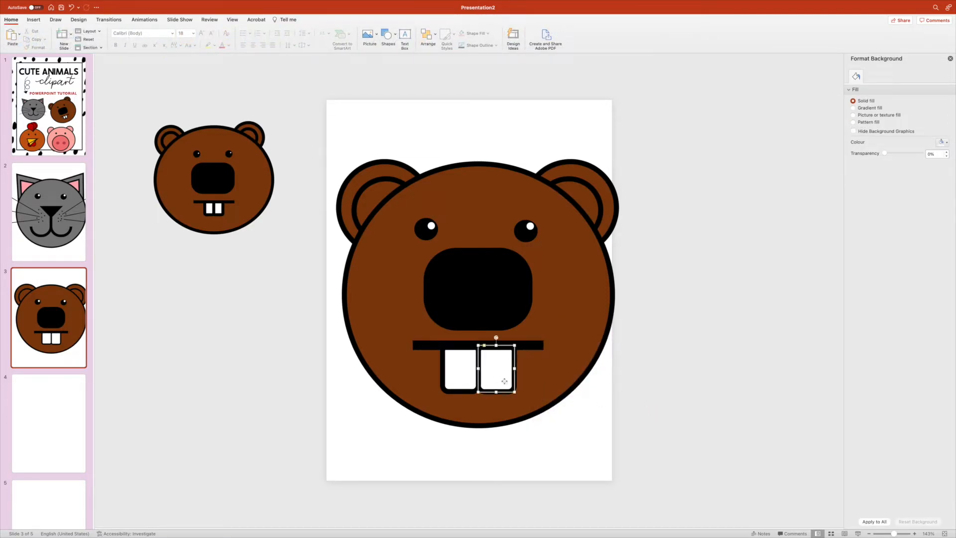
left_click_drag(515, 394, 508, 383)
left_click(445, 390)
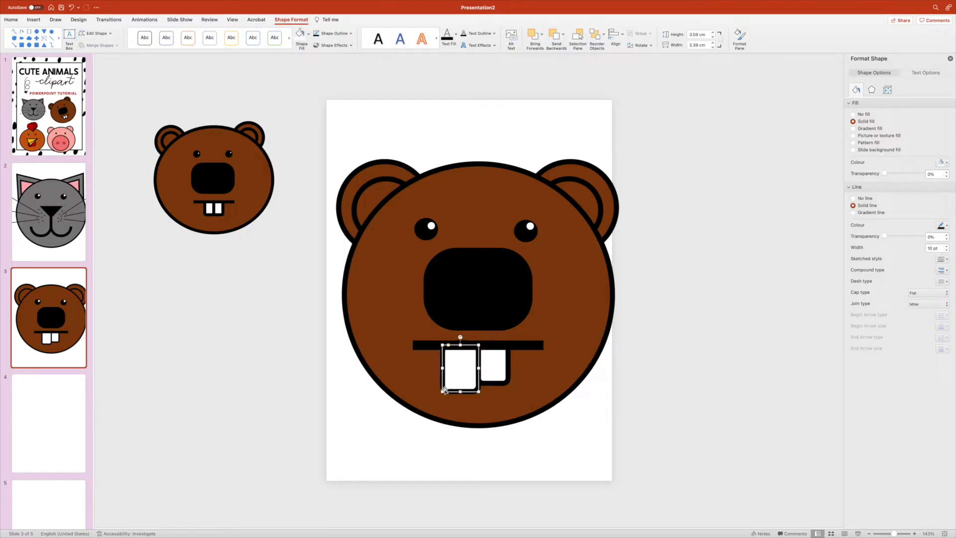
left_click_drag(445, 390, 448, 384)
left_click(527, 348)
Try shrinking both teeth further below the mouth bar
left_click(498, 377)
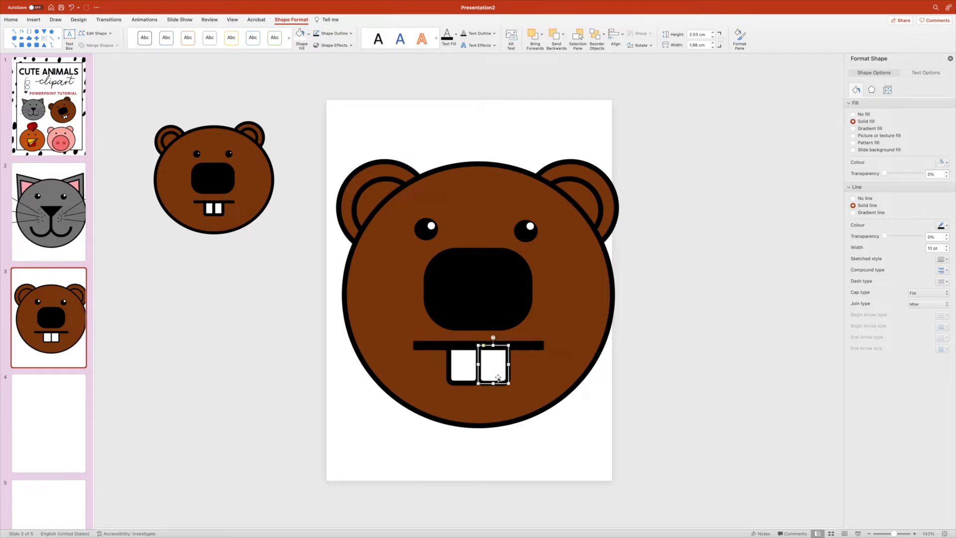
left_click_drag(505, 384, 501, 369)
left_click(464, 371)
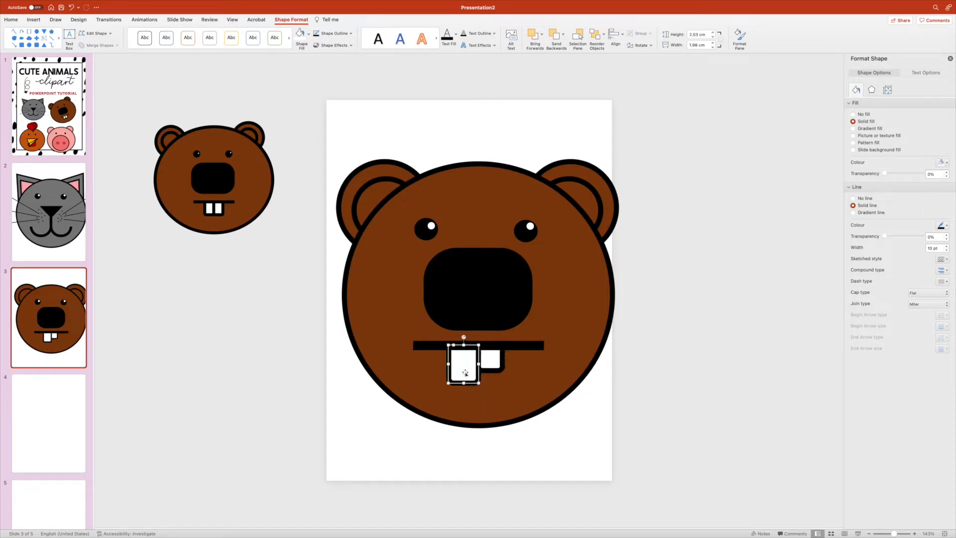
left_click_drag(449, 384, 450, 368)
key("super+z")
key("super+z")
left_click(704, 388)
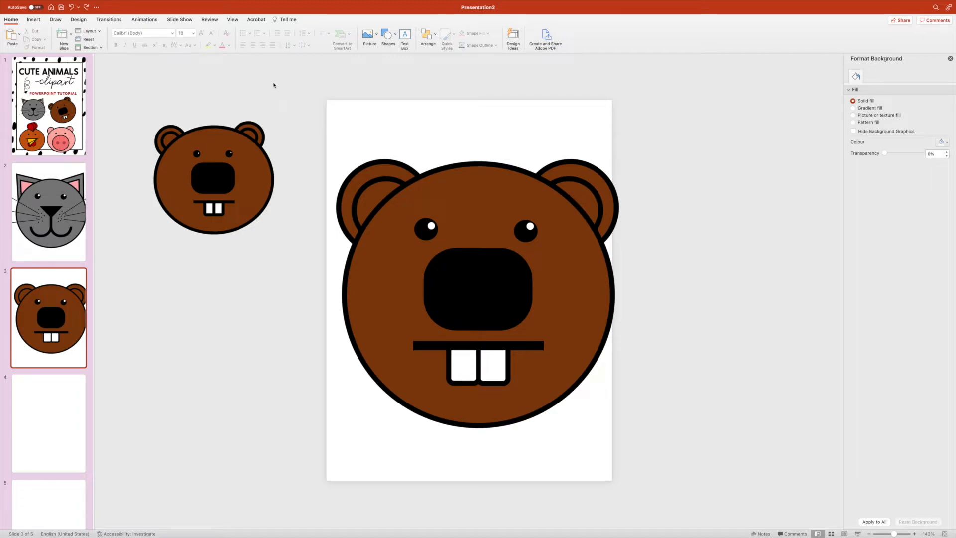
Group all the shapes of the large beaver face and move the group higher on the slide
left_click_drag(273, 82, 694, 458)
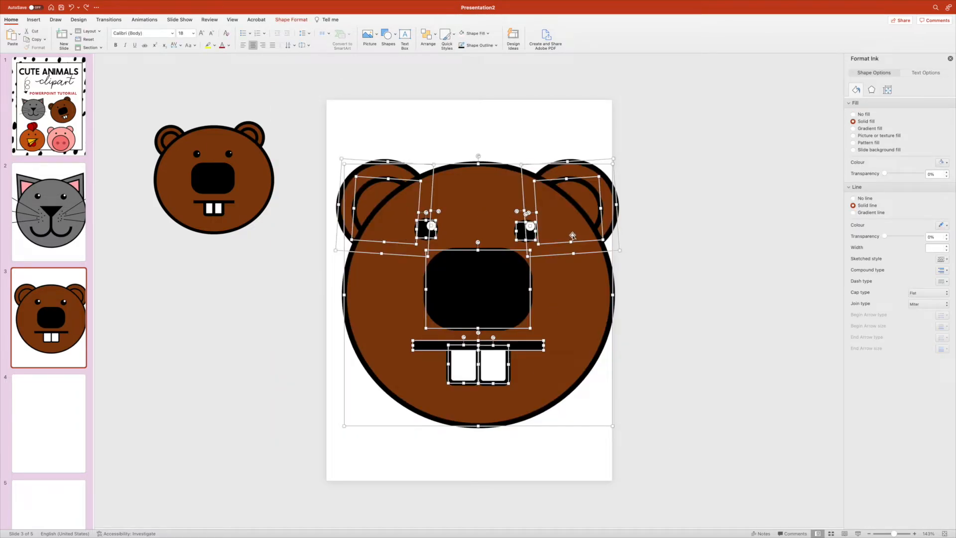
right_click(577, 284)
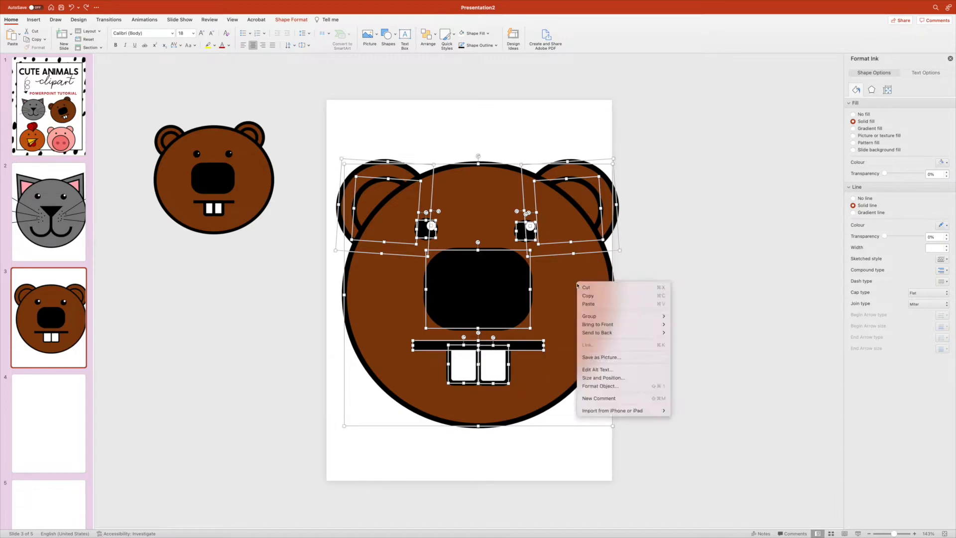
mouse_move(592, 315)
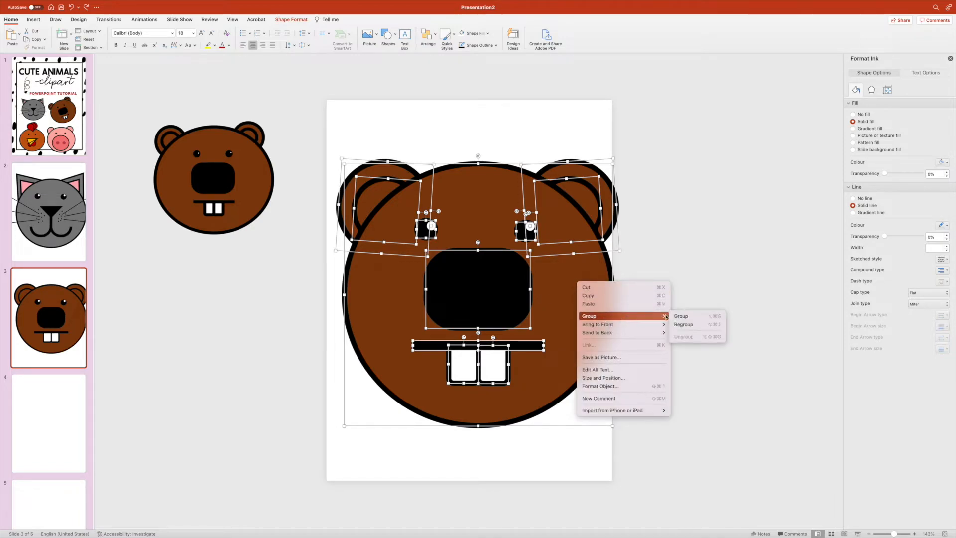
left_click(697, 316)
left_click_drag(528, 339, 537, 302)
Save the grouped beaver face to the Desktop as the PNG picture "BEAVER 2" and recentre the group on the slide
right_click(550, 265)
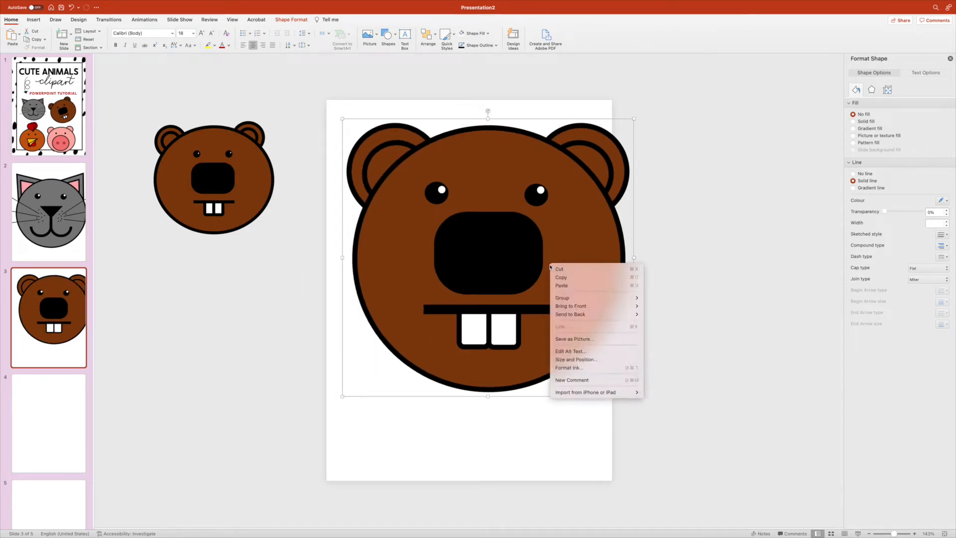
left_click(597, 341)
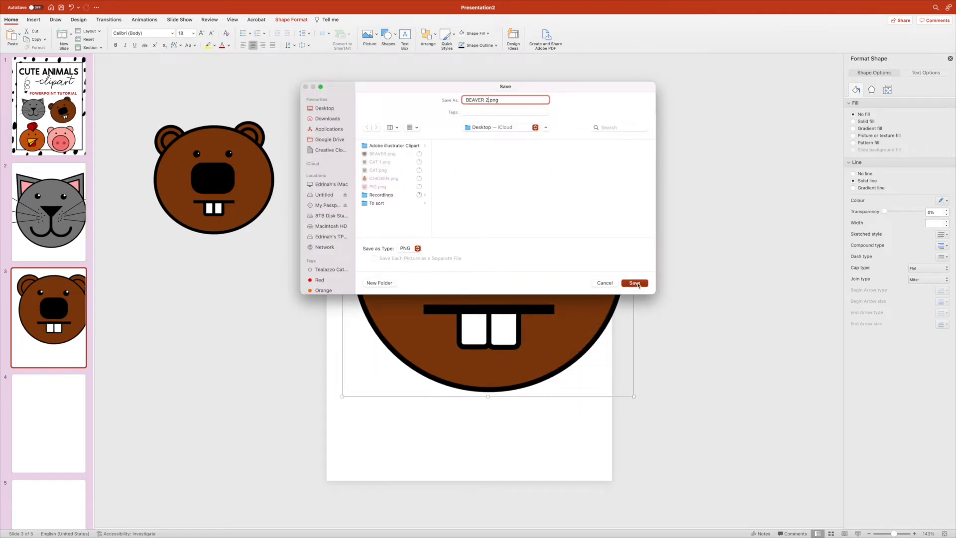
left_click(635, 283)
left_click(655, 284)
left_click(583, 276)
left_click_drag(582, 275, 555, 298)
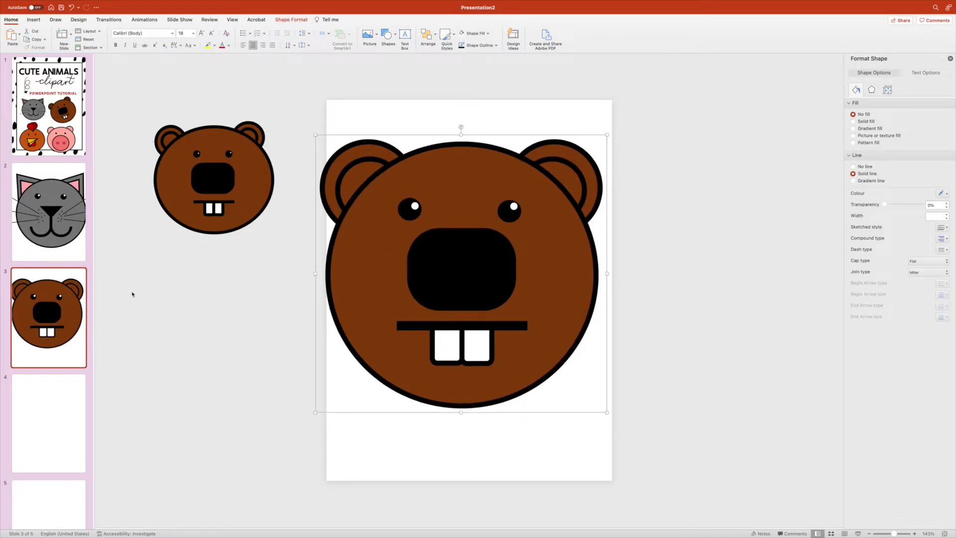
Copy the grouped beaver face from slide 3 and paste it onto slide 4
left_click(43, 387)
left_click(64, 323)
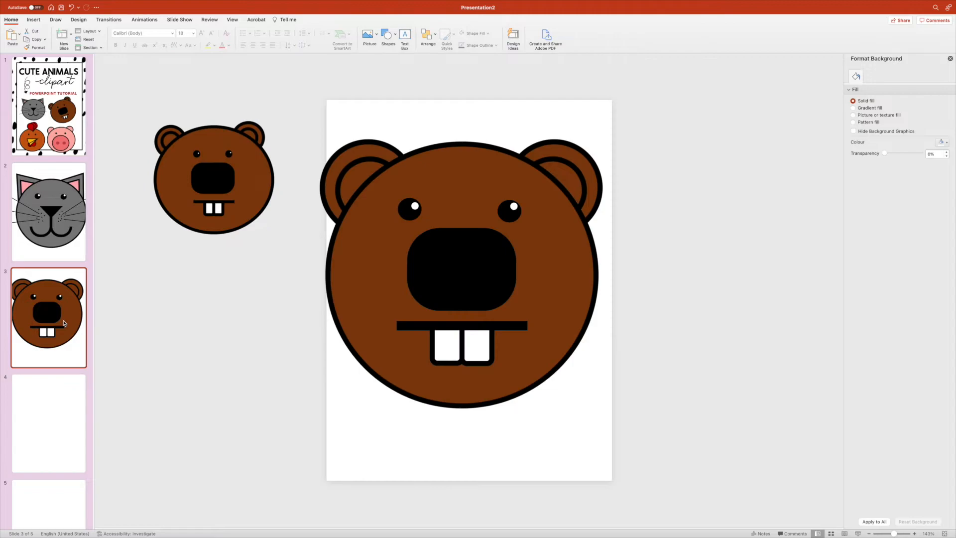
left_click(448, 211)
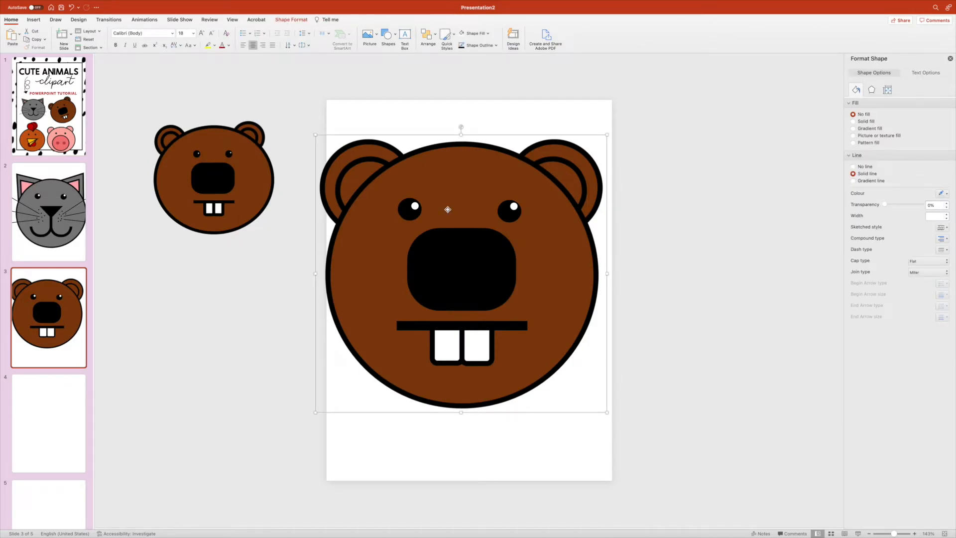
left_click(58, 410)
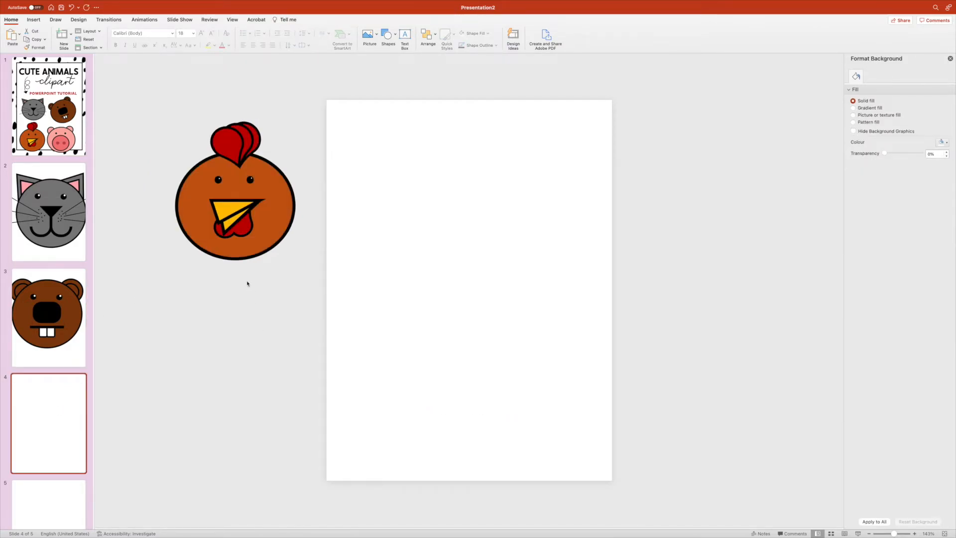
key("super+v")
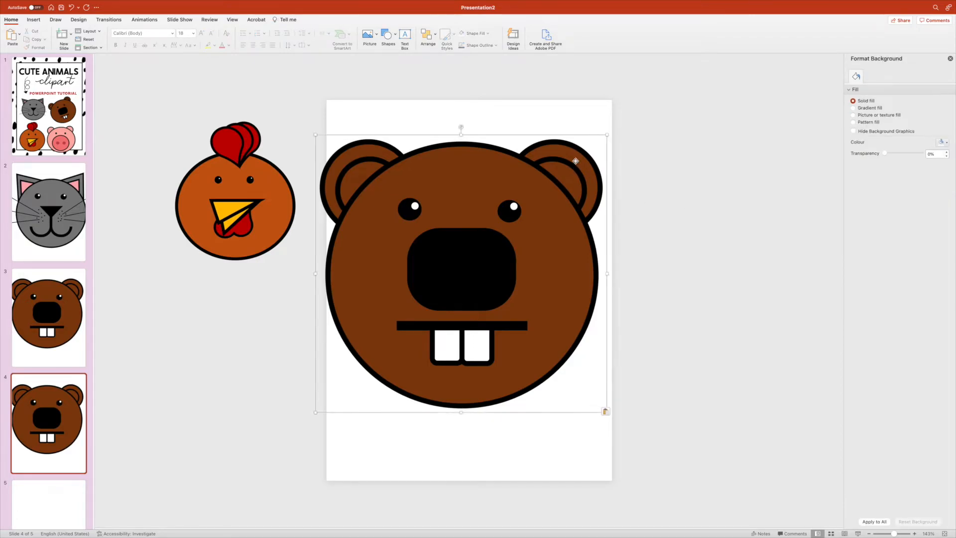
Ungroup the pasted beaver face on slide 4 and delete the inner and outer shapes of both ears
right_click(606, 154)
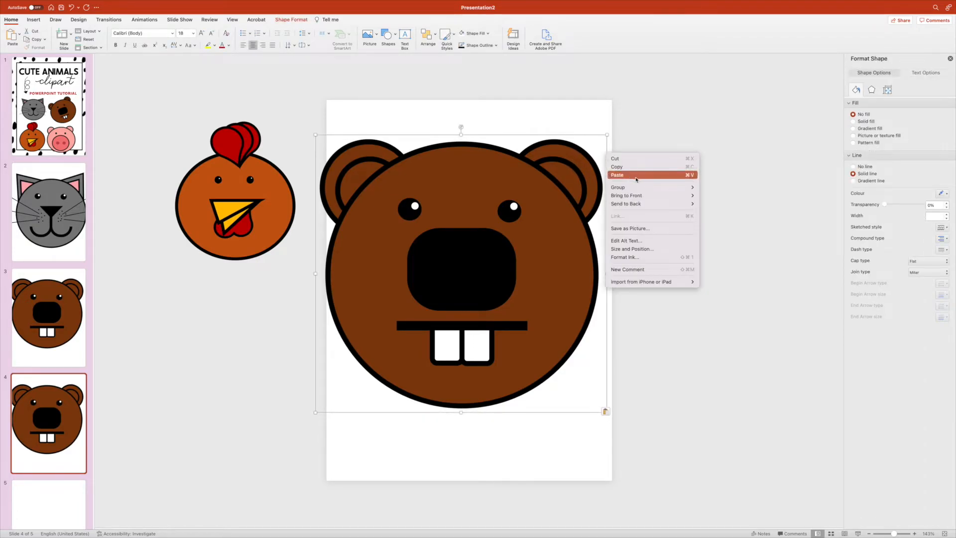
mouse_move(662, 188)
left_click(717, 207)
left_click(693, 195)
left_click(357, 172)
key("Delete")
left_click(355, 151)
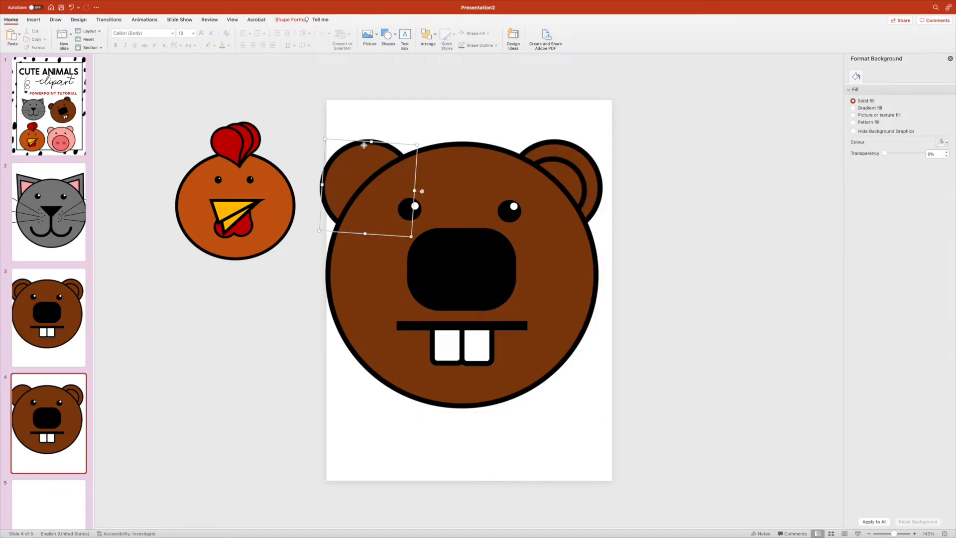
key("Delete")
left_click(572, 166)
key("Delete")
left_click(568, 145)
key("Delete")
Delete the nose, mouth bar and both teeth, keeping only the head circle and eyes
left_click(444, 256)
key("Delete")
left_click(519, 328)
key("Delete")
left_click(487, 347)
key("Delete")
left_click(457, 343)
key("Delete")
Fill the head circle with the dark orange accent theme colour
left_click(436, 289)
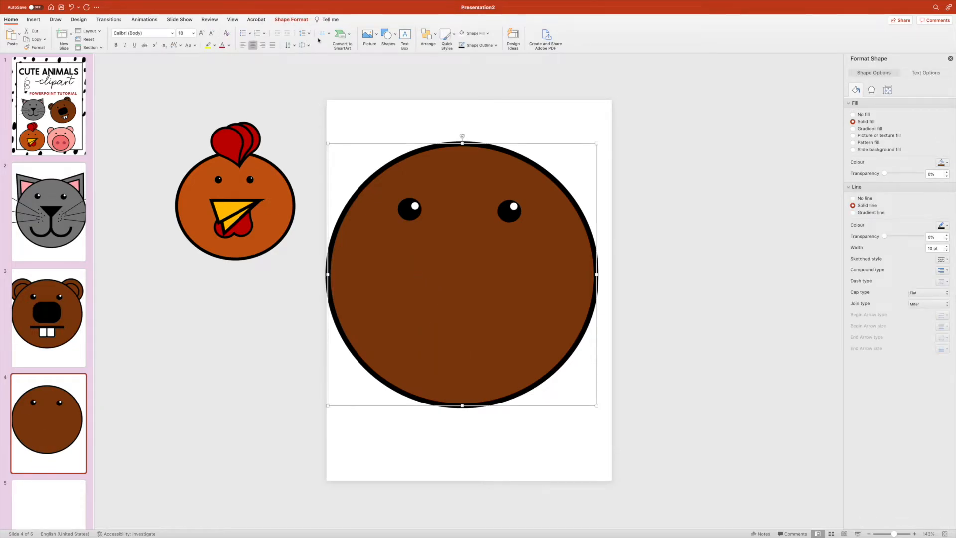
left_click(291, 20)
left_click(308, 33)
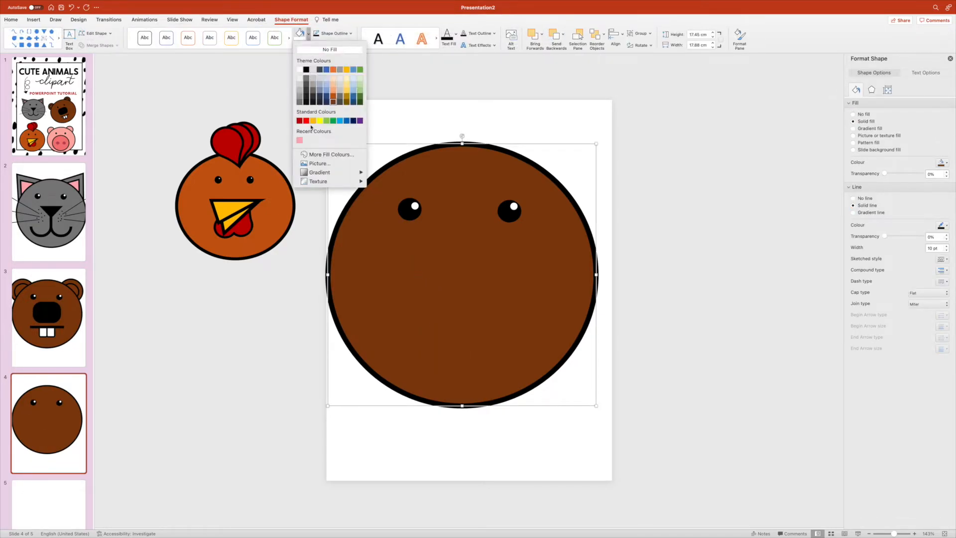
left_click(333, 97)
left_click(344, 115)
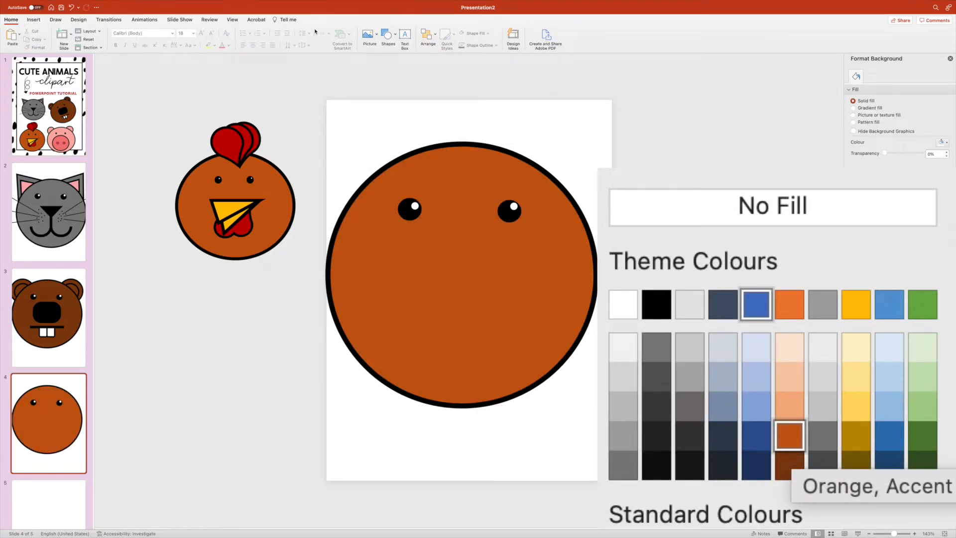
Draw a teardrop about 4.85 cm high and 5.21 cm wide above the head, point it downward and duplicate it
left_click(33, 20)
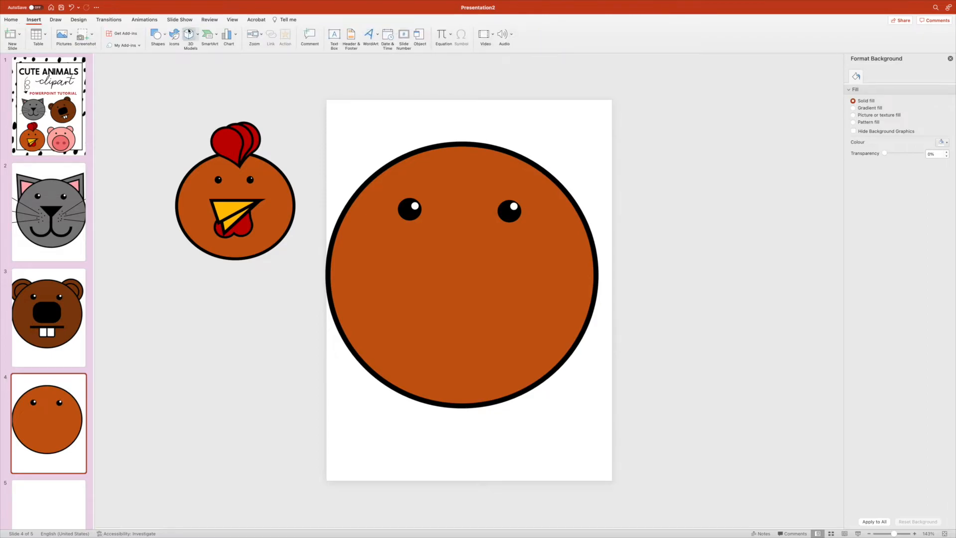
left_click(158, 35)
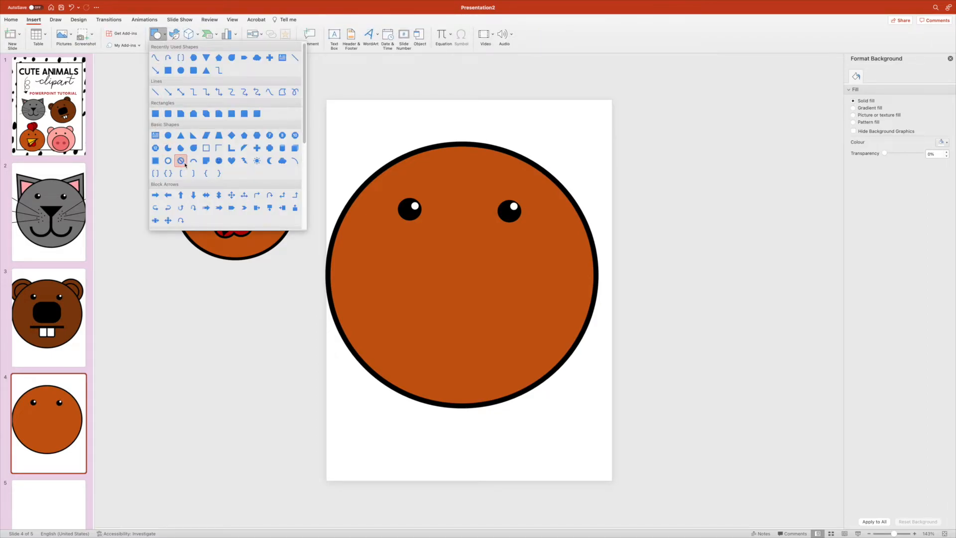
left_click(195, 152)
left_click_drag(435, 79, 518, 139)
left_click_drag(515, 80, 456, 178)
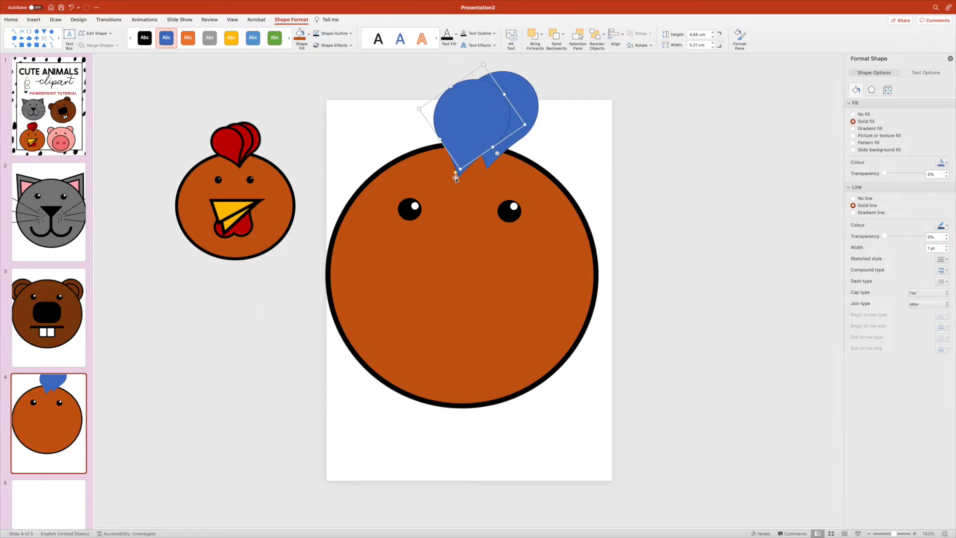
Rotate the copied teardrop, duplicate it once more and fan the three out with their points meeting on the head
left_click_drag(497, 154, 462, 126)
key("super+d")
left_click(488, 138)
left_click(412, 103)
left_click_drag(481, 135, 476, 120)
Give all three comb teardrops a black outline 10 pt wide
left_click(499, 103, "shift")
left_click(522, 88, "shift")
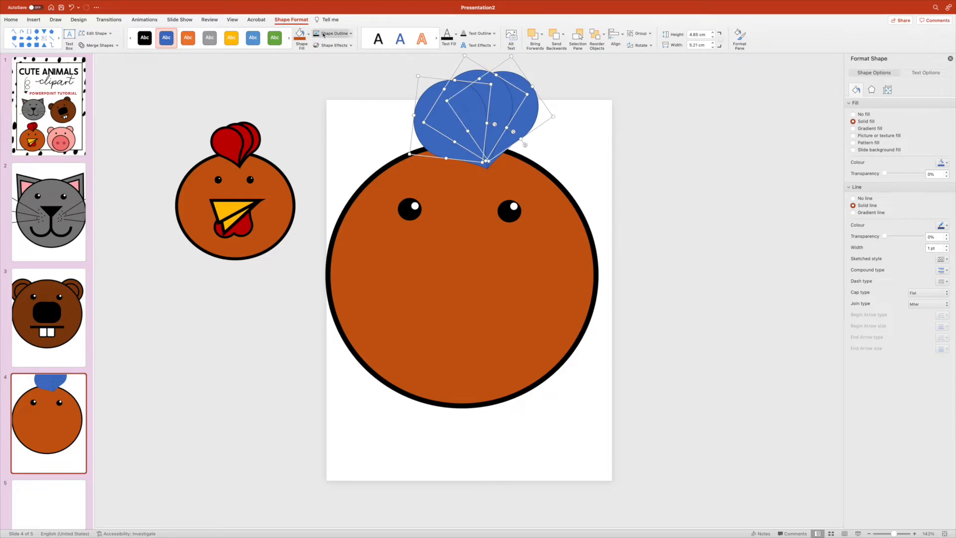
left_click(351, 33)
mouse_move(377, 162)
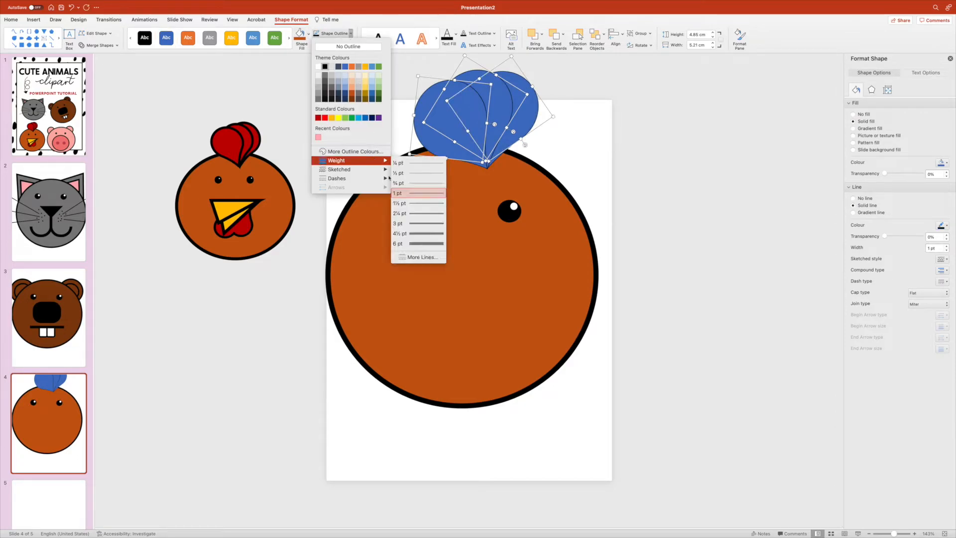
left_click(418, 244)
left_click(929, 248)
type("10")
key("Return")
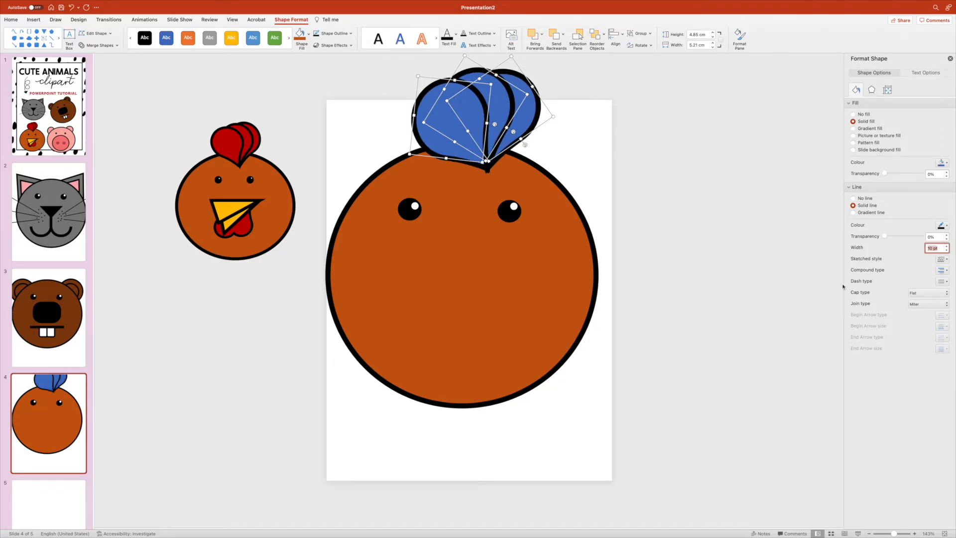
Fill the three comb teardrops with dark red and nudge them slightly to the left
left_click(309, 34)
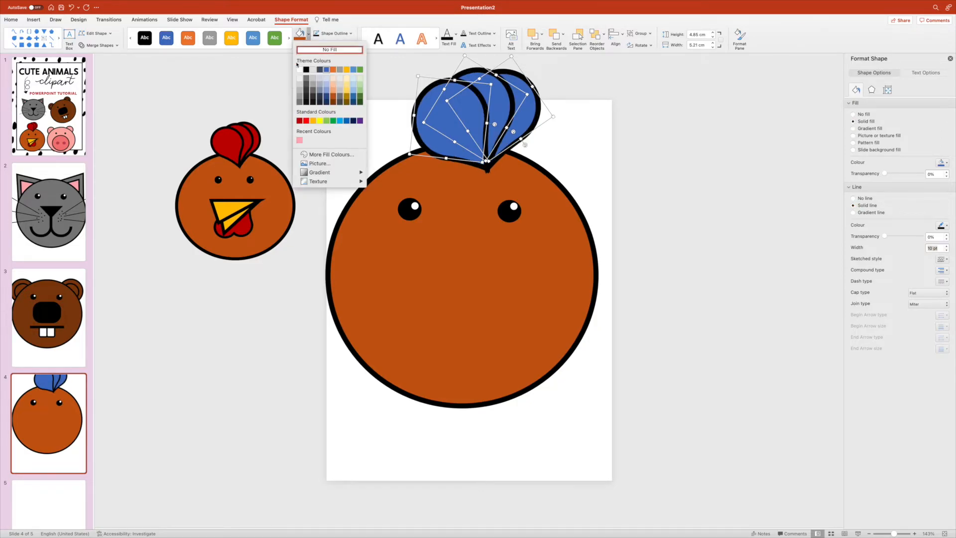
left_click(298, 121)
left_click_drag(519, 118, 513, 120)
left_click(569, 155)
Adjust the rightmost teardrop slightly outward and shift the whole comb left so it is centred on the head
left_click(452, 124)
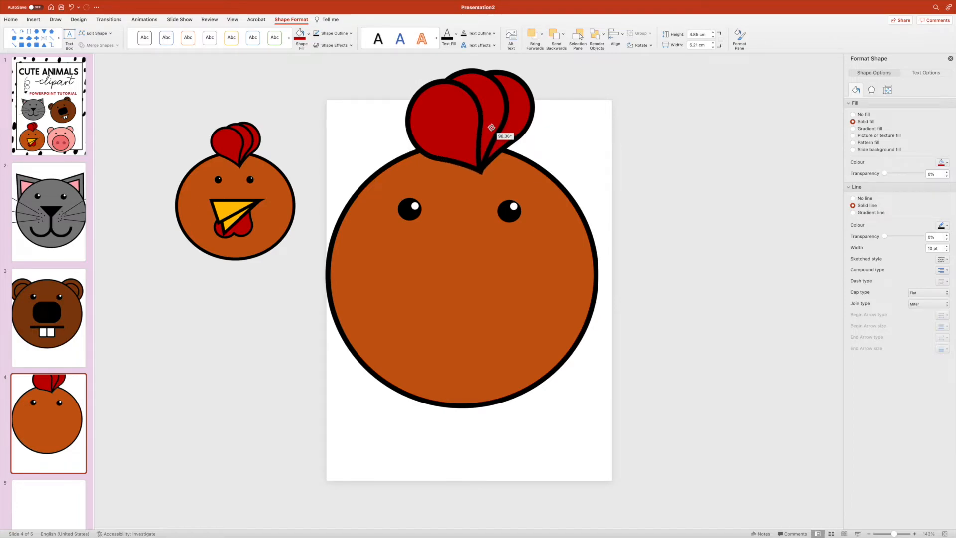
left_click(521, 124)
mouse_move(520, 124)
left_mouse_down()
mouse_move(509, 132)
mouse_move(532, 123)
left_mouse_up()
left_click(624, 145)
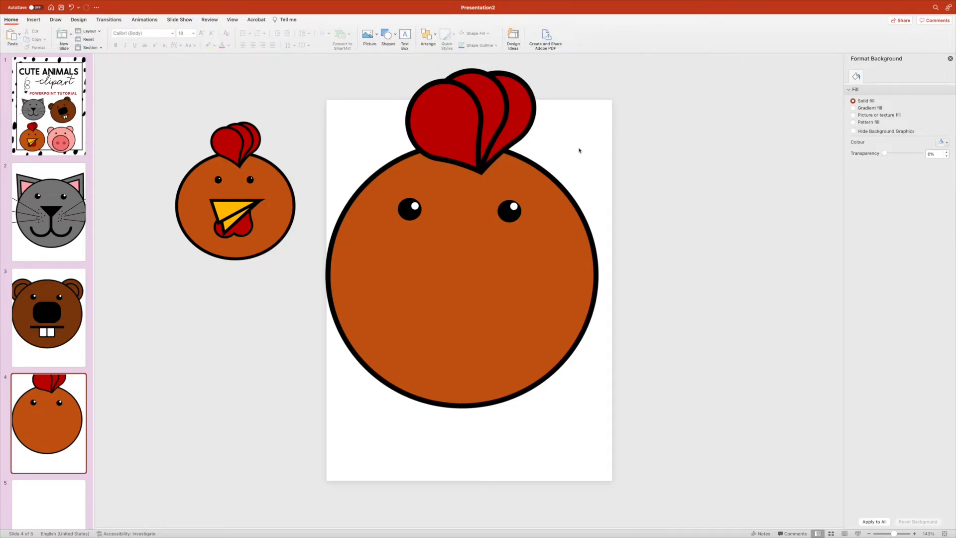
left_click_drag(604, 203, 368, 52)
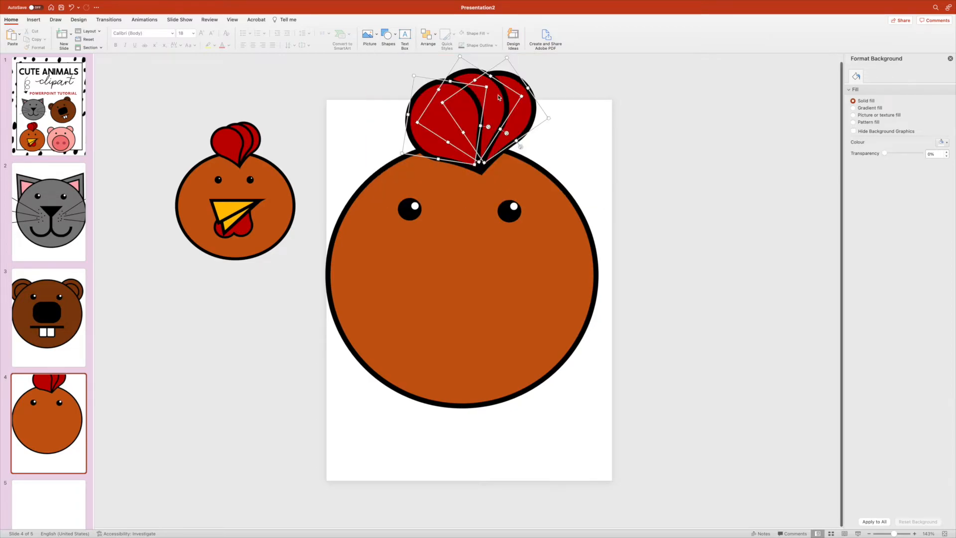
mouse_move(527, 119)
left_mouse_down()
mouse_move(533, 112)
mouse_move(523, 124)
mouse_move(498, 119)
mouse_move(513, 118)
left_mouse_up()
left_click(647, 142)
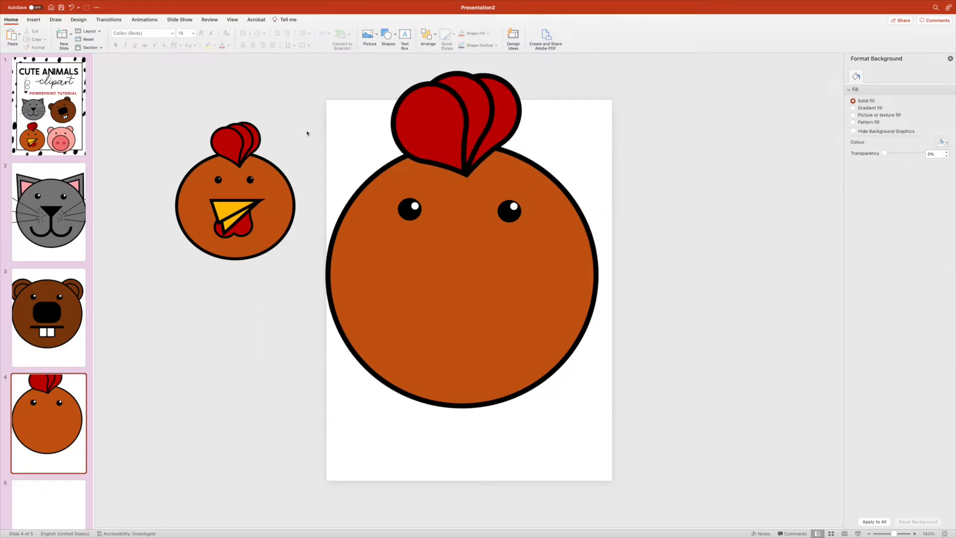
Draw a triangular beak below the eyes, about 8.9 cm wide and 4.6 cm high, with its tip pointing down on the left
left_click(33, 19)
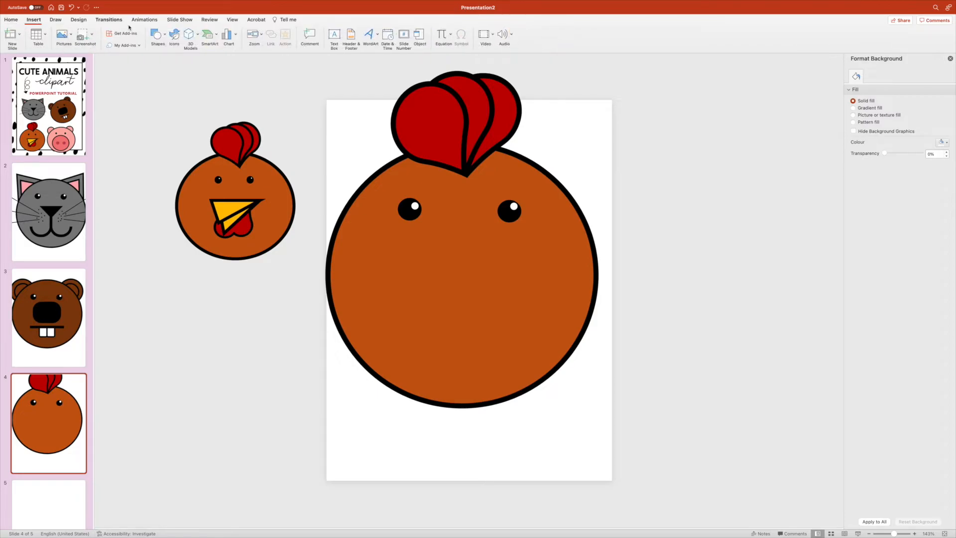
left_click(158, 36)
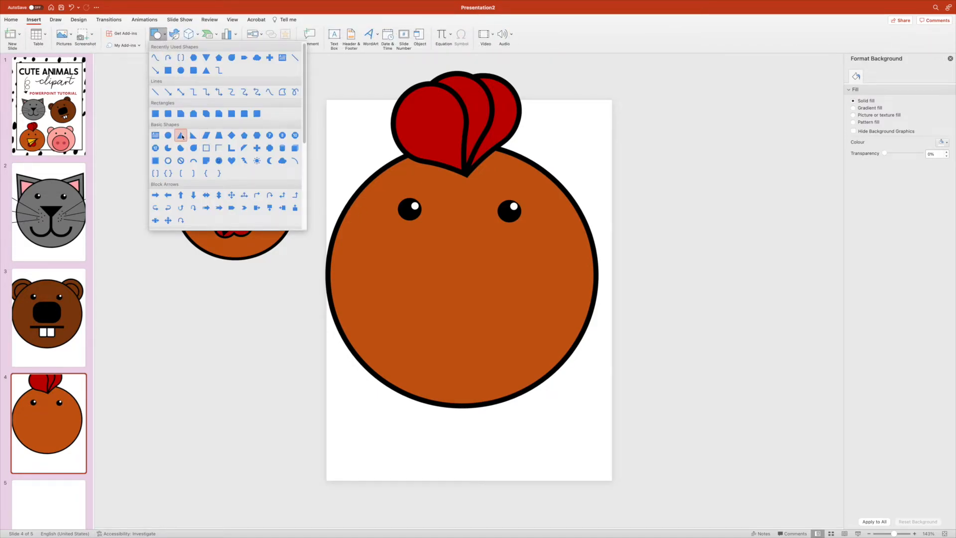
left_click(182, 136)
left_click_drag(401, 228, 534, 296)
left_click_drag(467, 219, 417, 295)
left_click_drag(454, 263, 454, 290)
left_click_drag(453, 337, 459, 336)
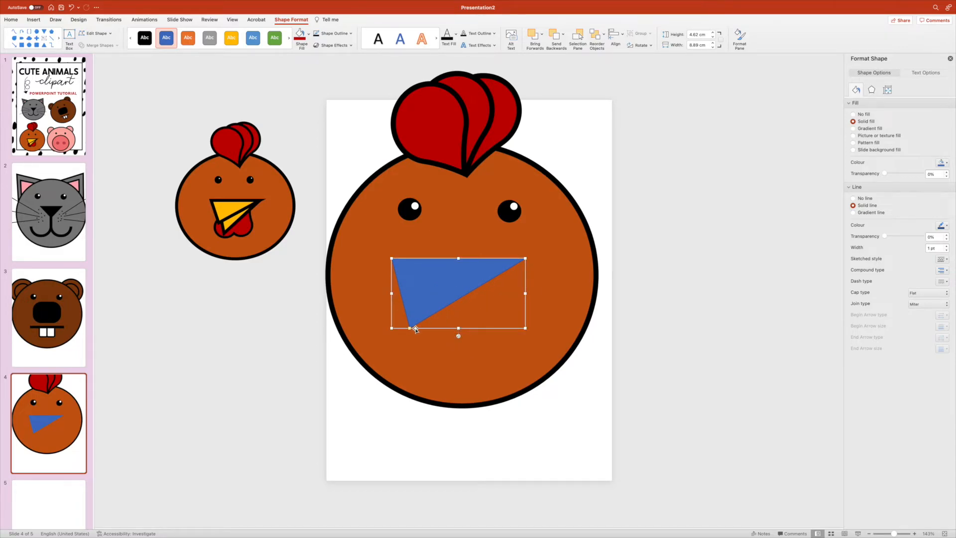
Fill the beak triangle with a custom bright golden yellow
left_click(308, 35)
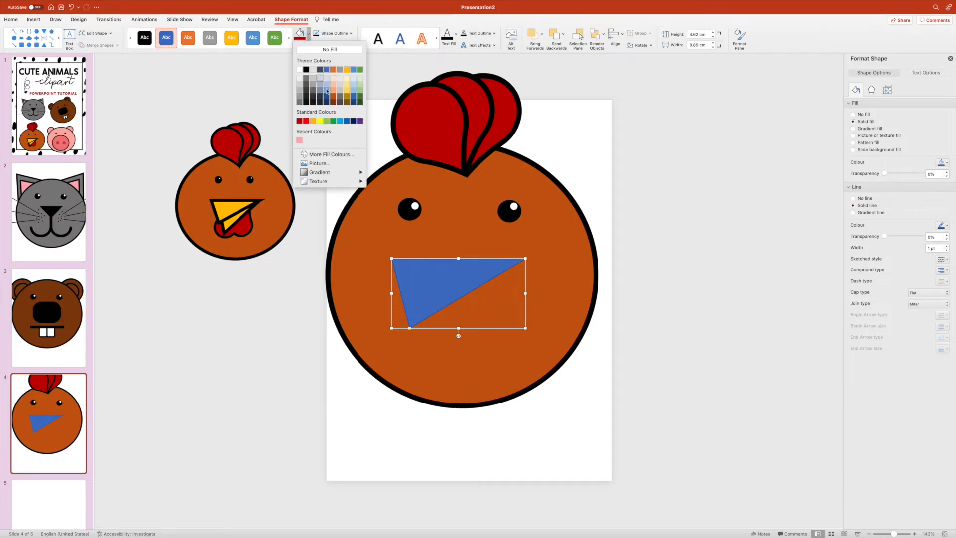
left_click(349, 92)
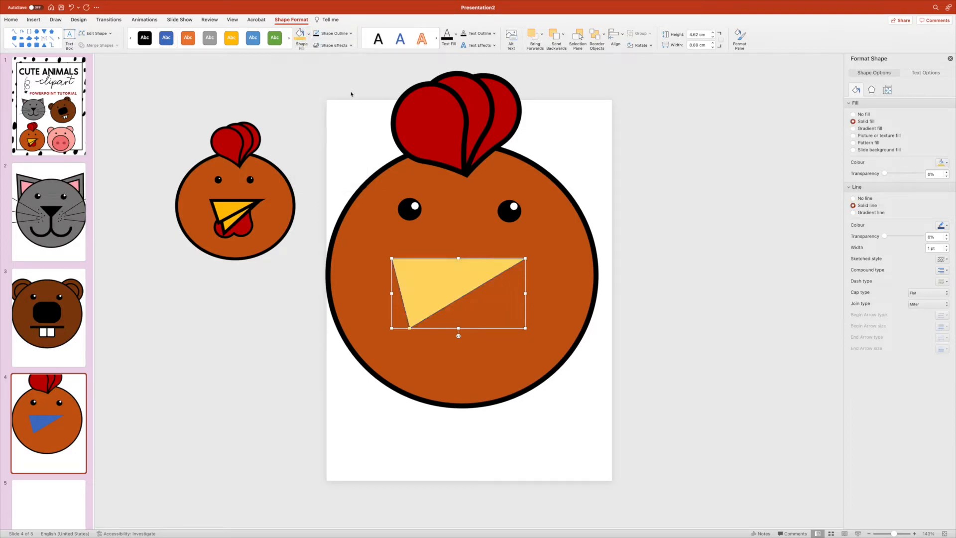
left_click(310, 35)
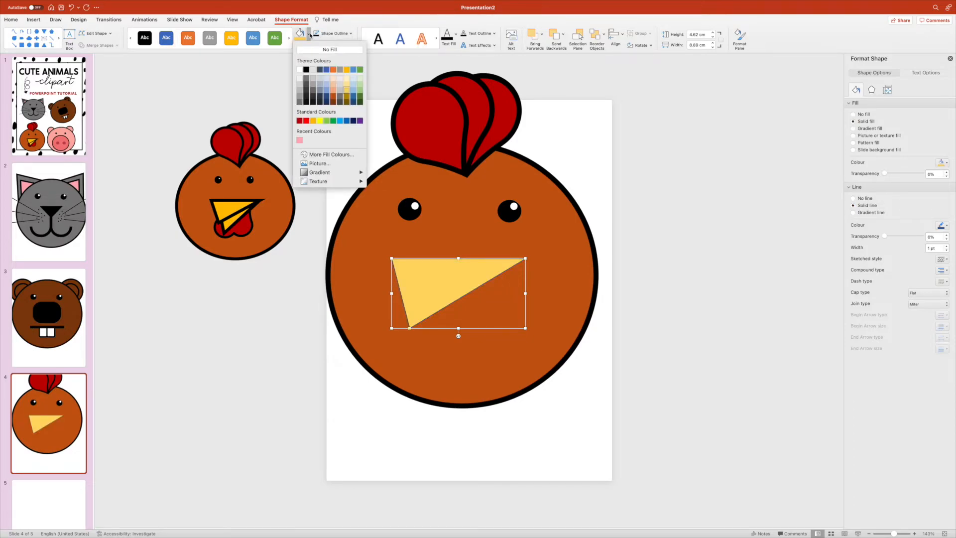
left_click(341, 155)
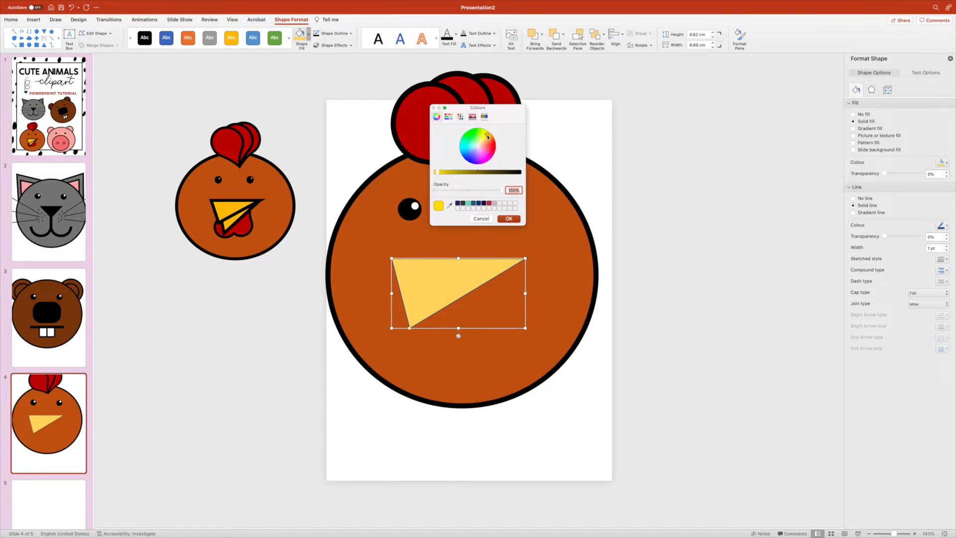
left_click(509, 218)
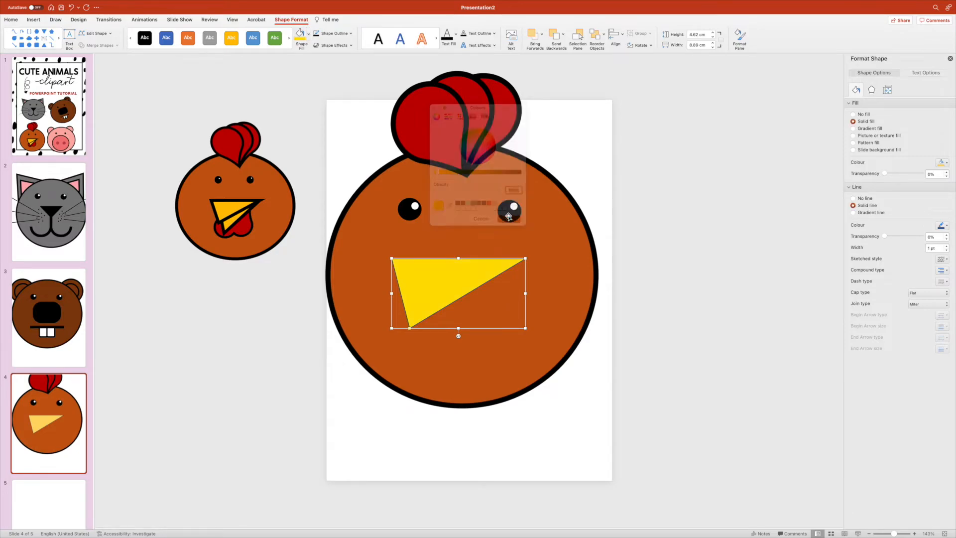
Give the beak triangle a 10 pt outline
left_click(317, 36)
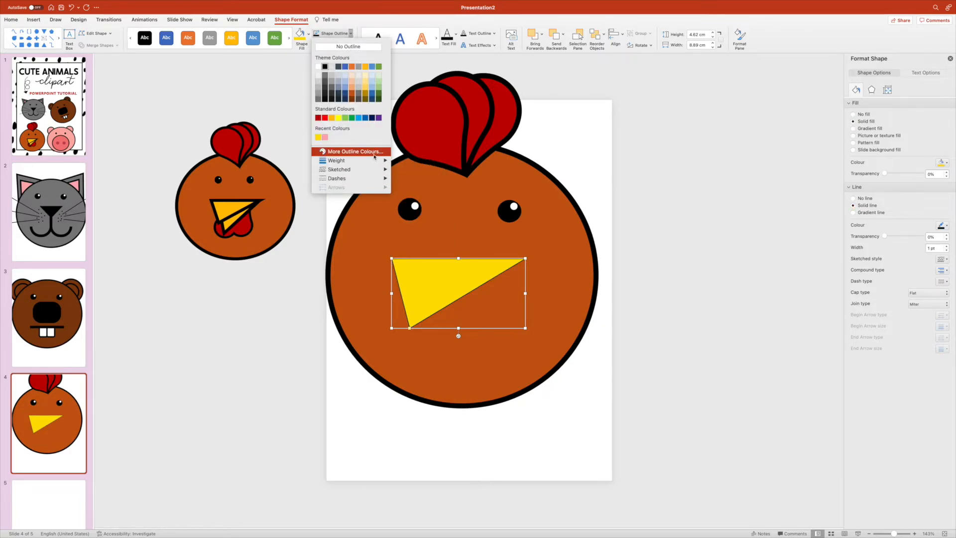
mouse_move(369, 160)
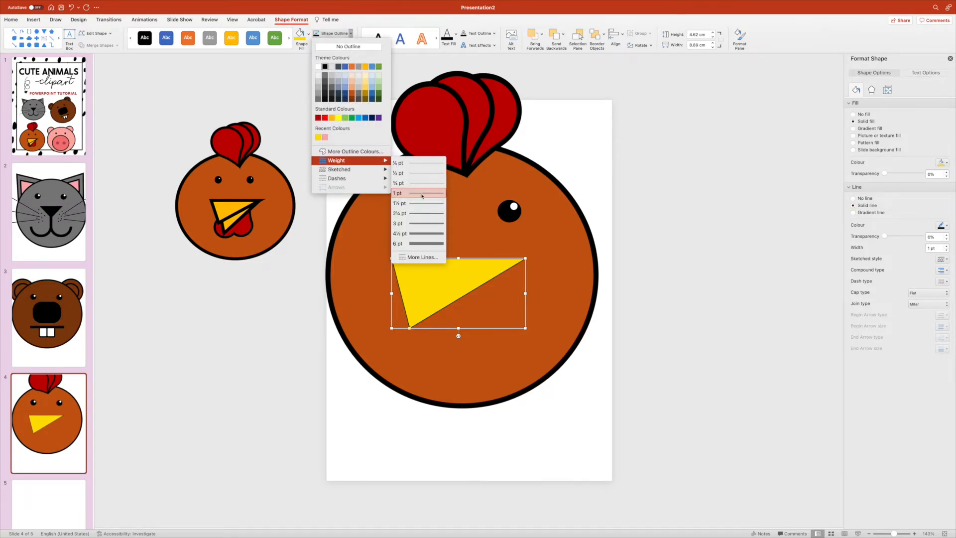
left_click(418, 244)
left_click(930, 249)
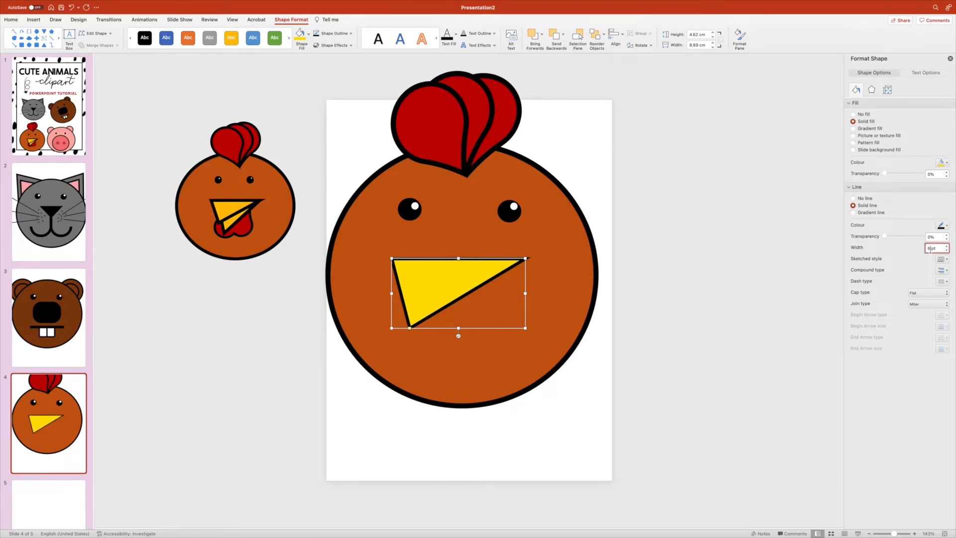
type("10")
key("Return")
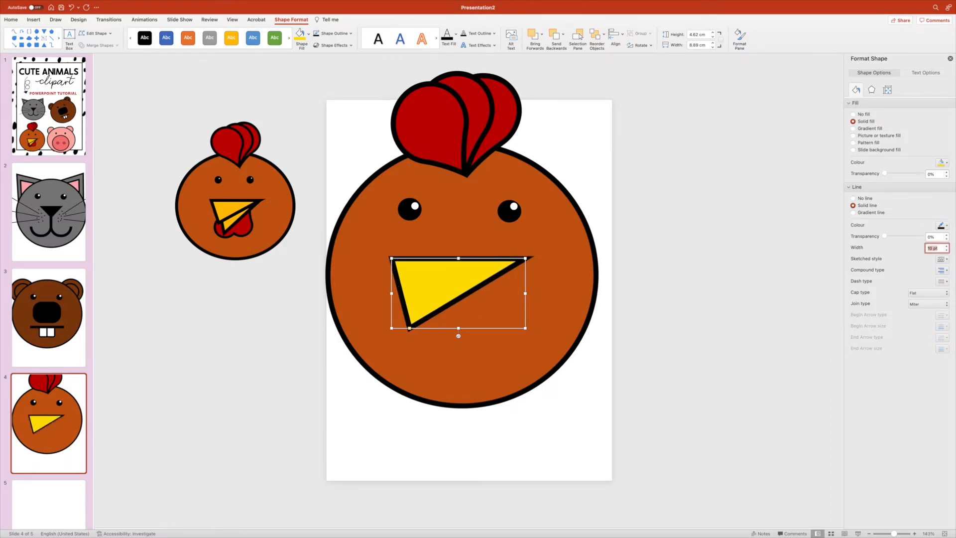
Duplicate the beak triangle slightly lower, tilt the copy a little counterclockwise, and shift it so both triangles converge at their pointed right ends
left_click_drag(464, 294, 481, 295)
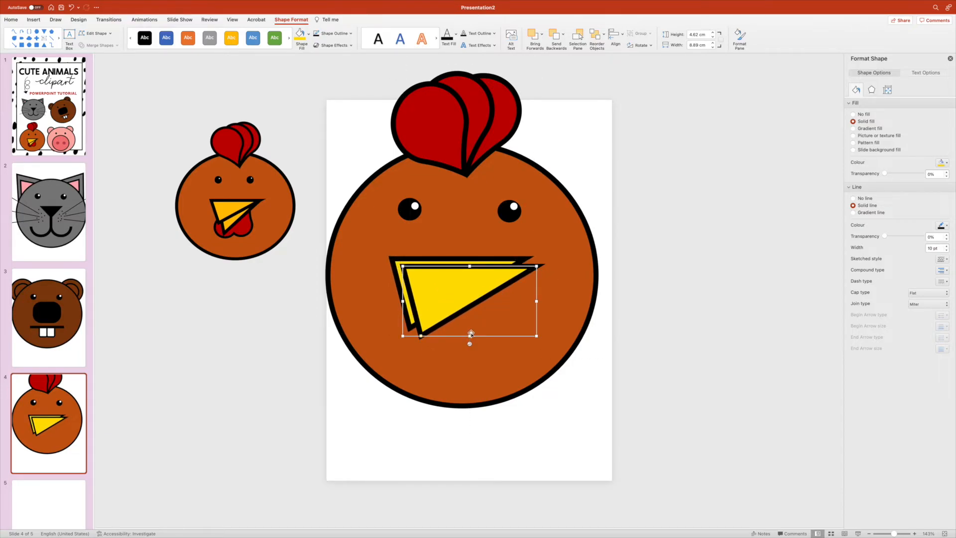
left_click_drag(470, 344, 474, 343)
left_click_drag(462, 311, 450, 295)
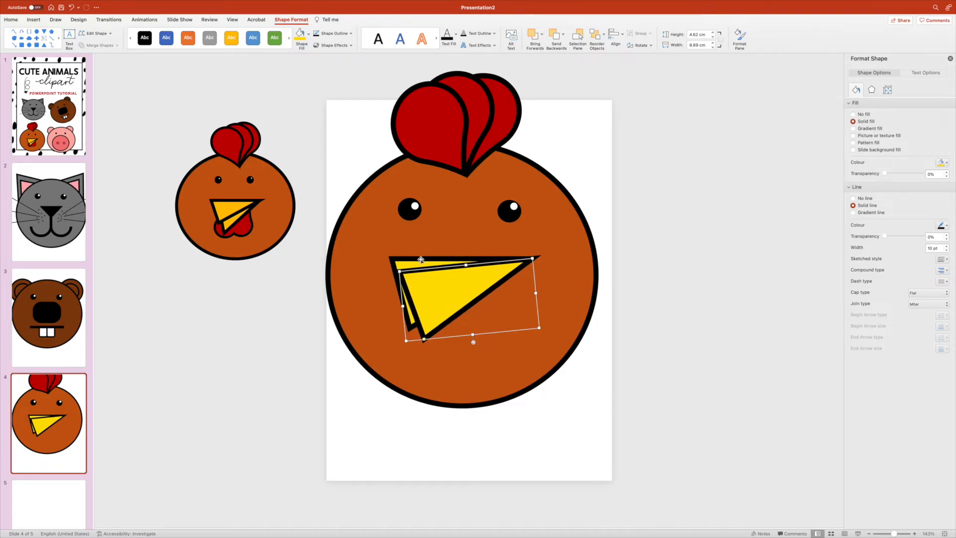
Bring the original beak triangle to the front so it overlaps the tilted copy
left_click(421, 259)
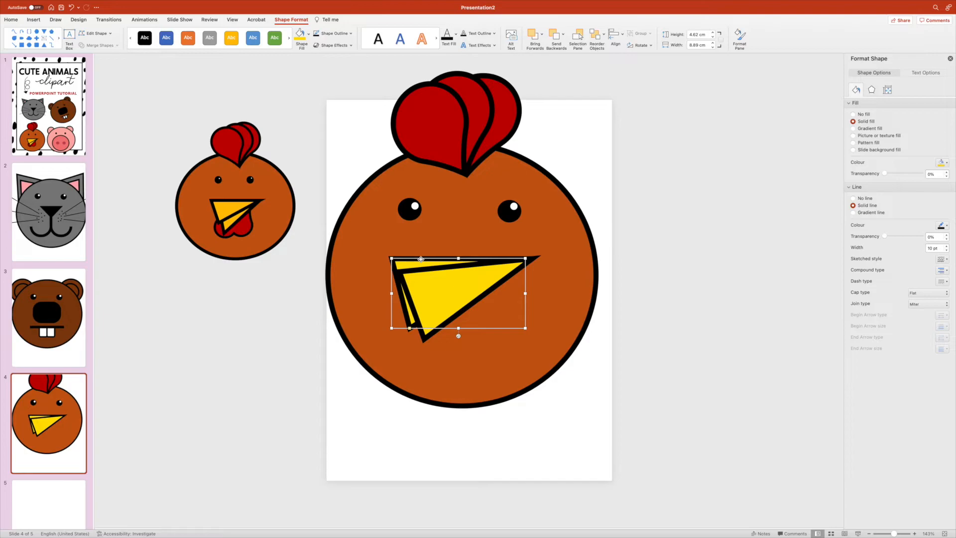
right_click(421, 261)
mouse_move(466, 345)
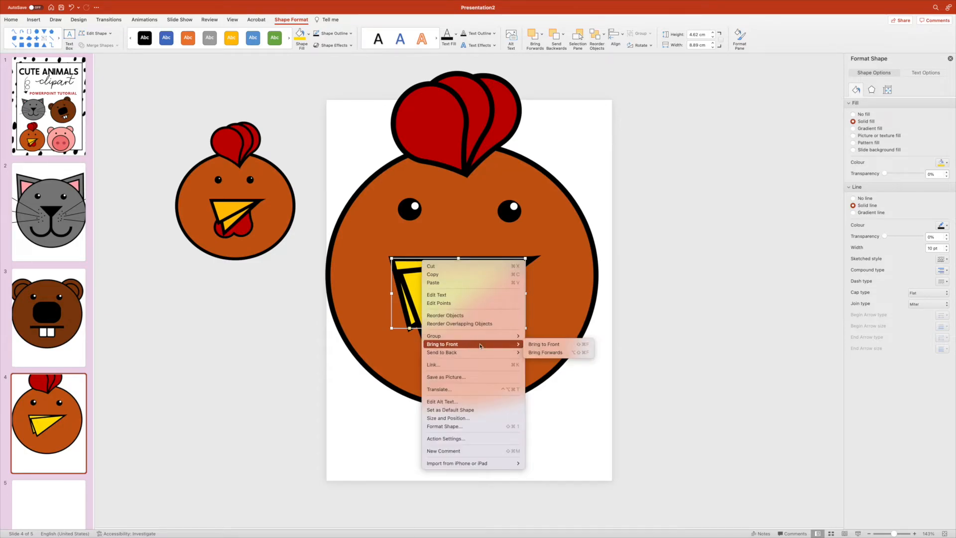
left_click(531, 345)
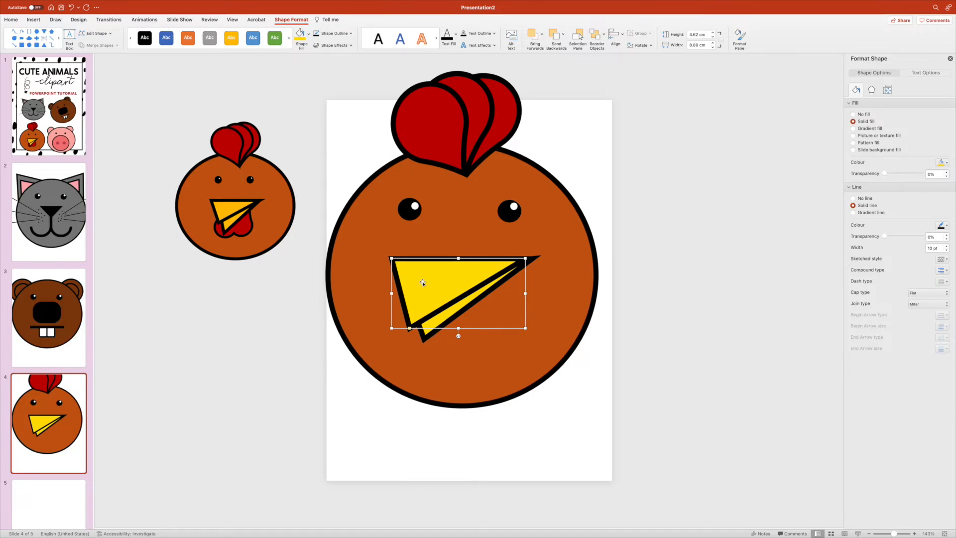
left_click(692, 328)
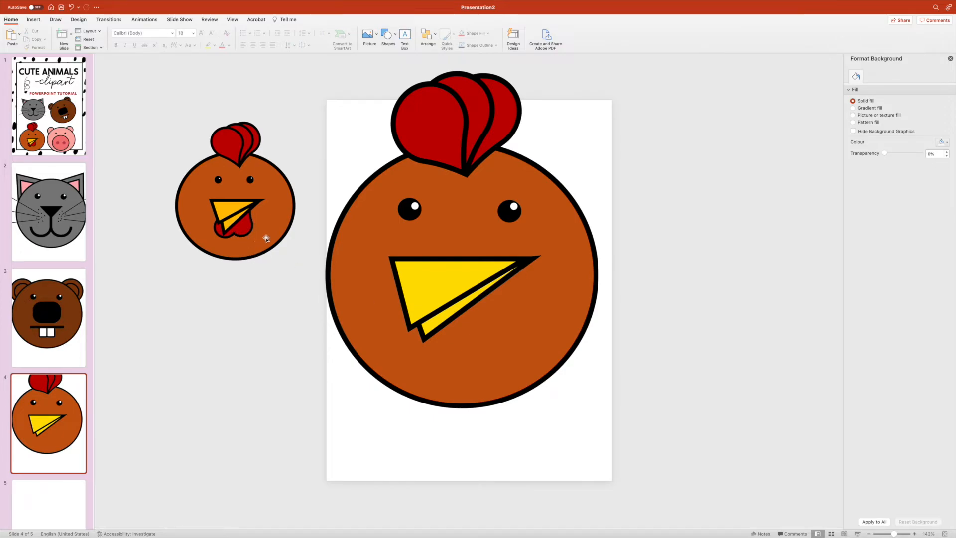
Copy a comb teardrop twice under the beak, side by side and overlapping, with the left copy rotated further counterclockwise
left_click(438, 124)
left_click_drag(439, 125, 420, 247)
left_click_drag(472, 264, 490, 346)
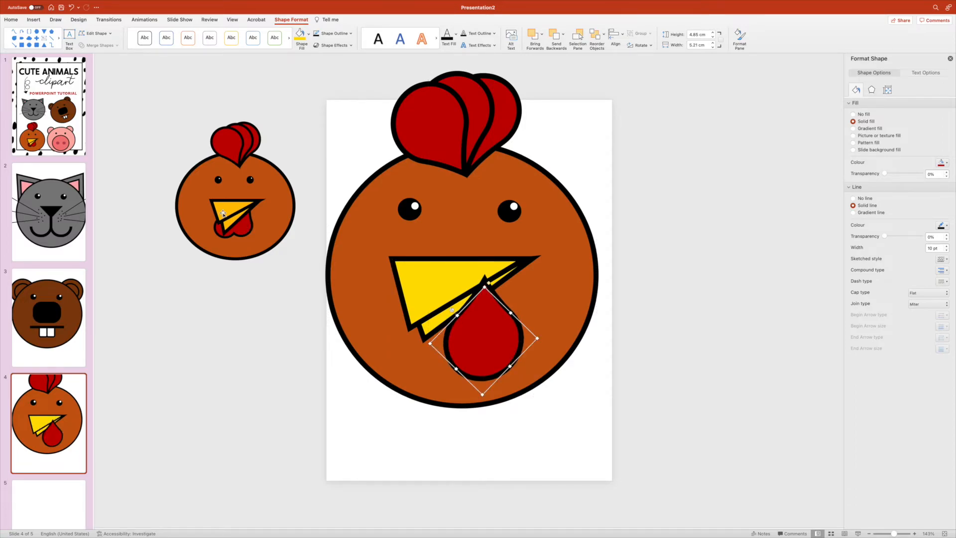
left_click_drag(474, 320, 427, 228)
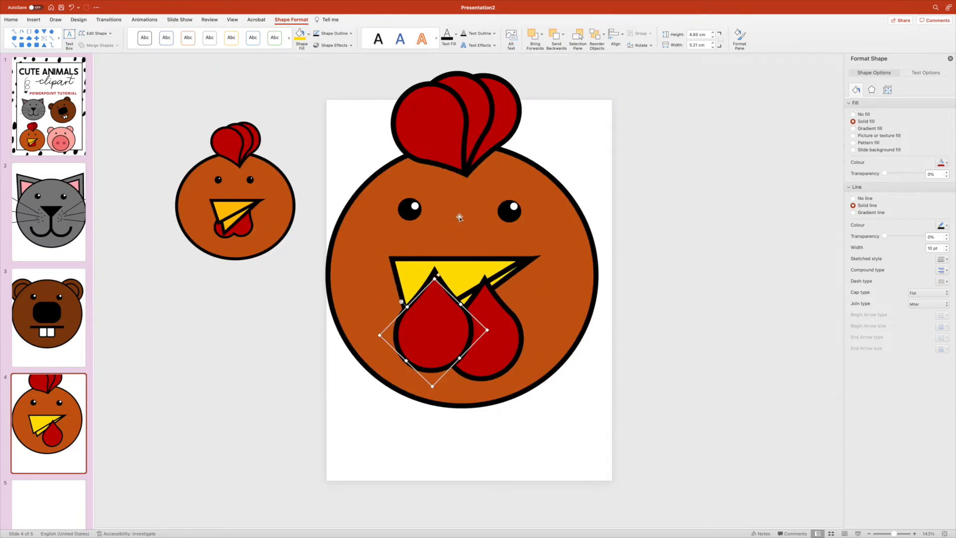
left_click_drag(404, 301, 455, 304)
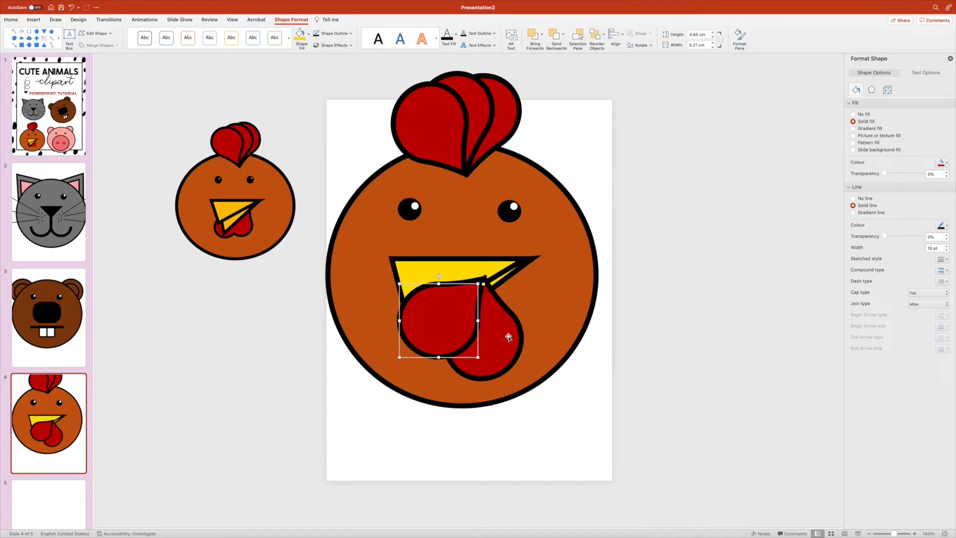
Merge the two lower teardrops with Union, then tilt the resulting wattle counterclockwise and move it down clear of the beak
left_click(506, 339, "shift")
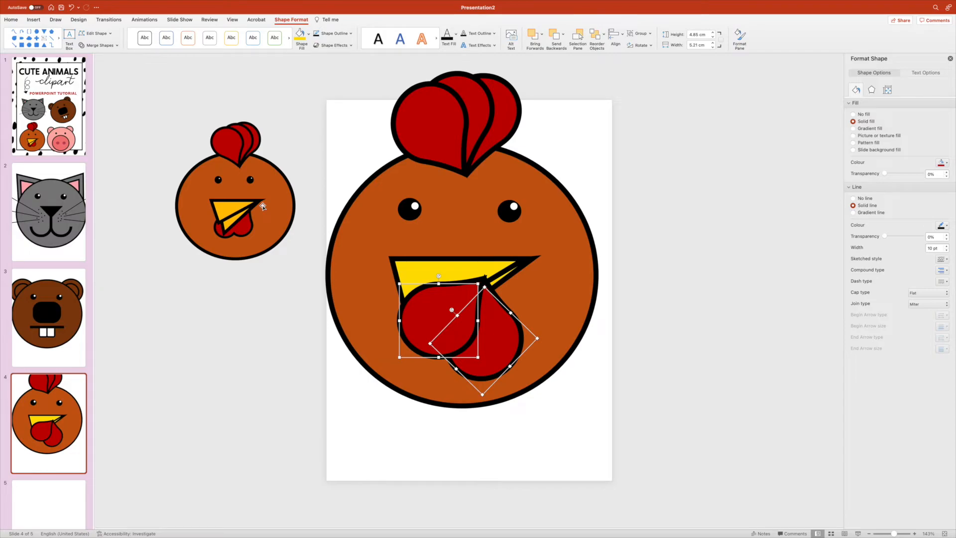
left_click(117, 46)
left_click(96, 55)
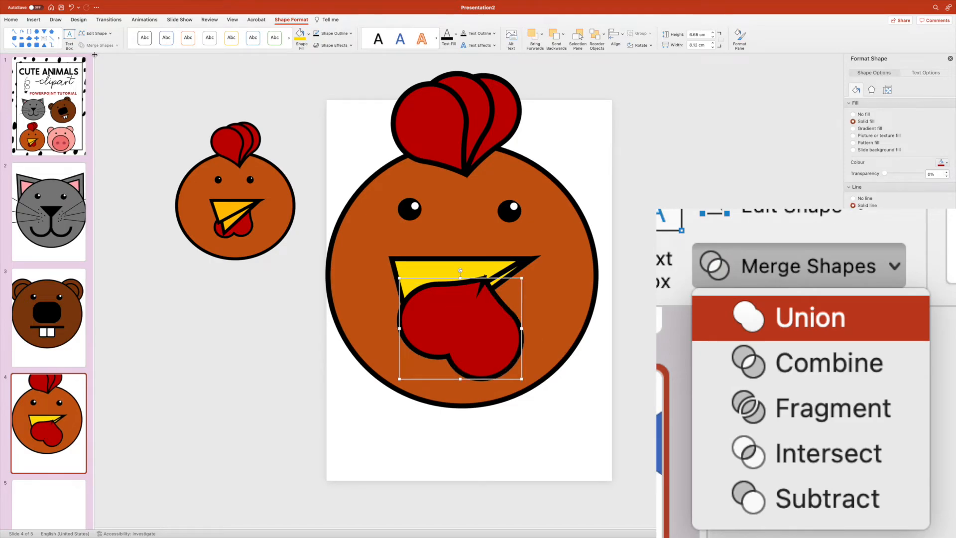
left_click_drag(490, 339, 494, 308)
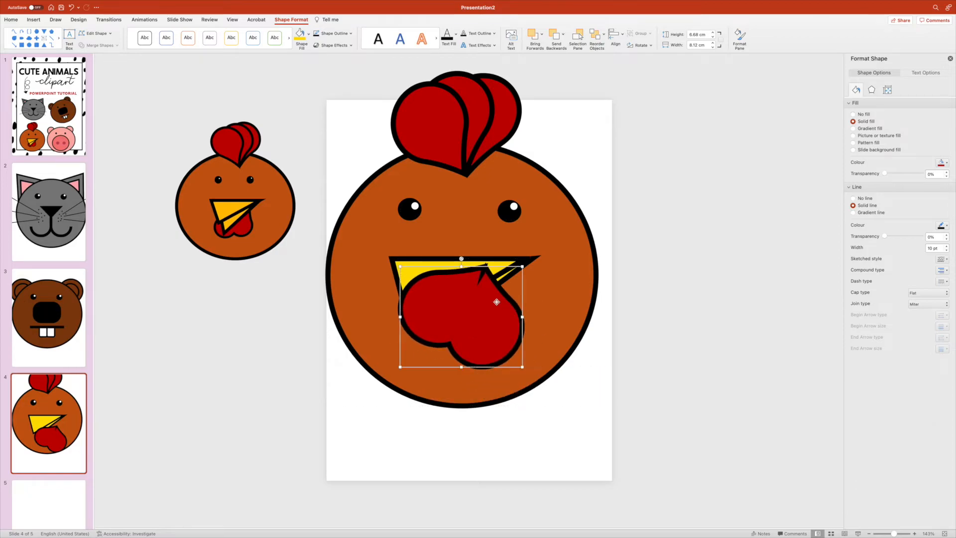
left_click_drag(462, 259, 442, 261)
left_click_drag(481, 290, 513, 362)
Bring both beak triangles to the front and tuck the red wattle underneath them, fine-tuning its position
right_click(436, 285)
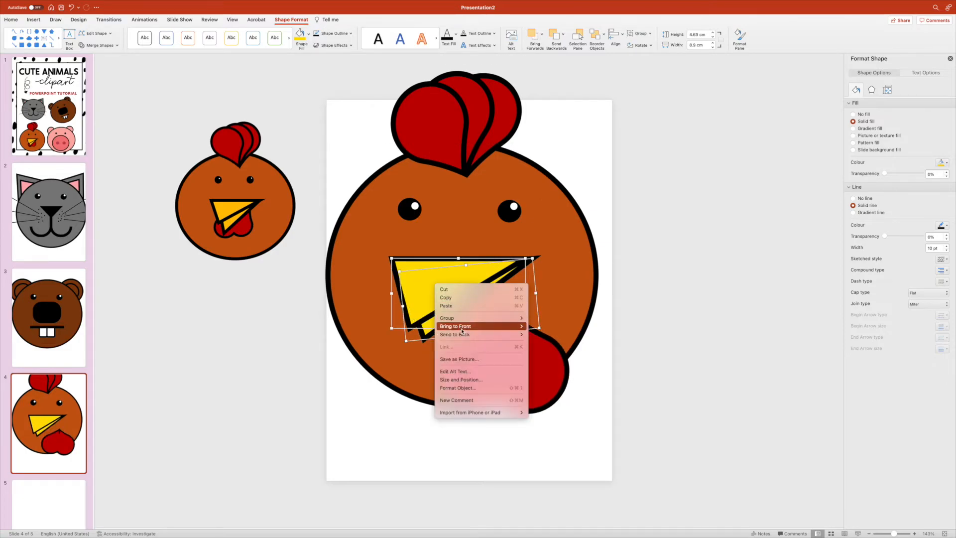
mouse_move(462, 327)
left_click(538, 329)
left_click_drag(560, 382, 517, 343)
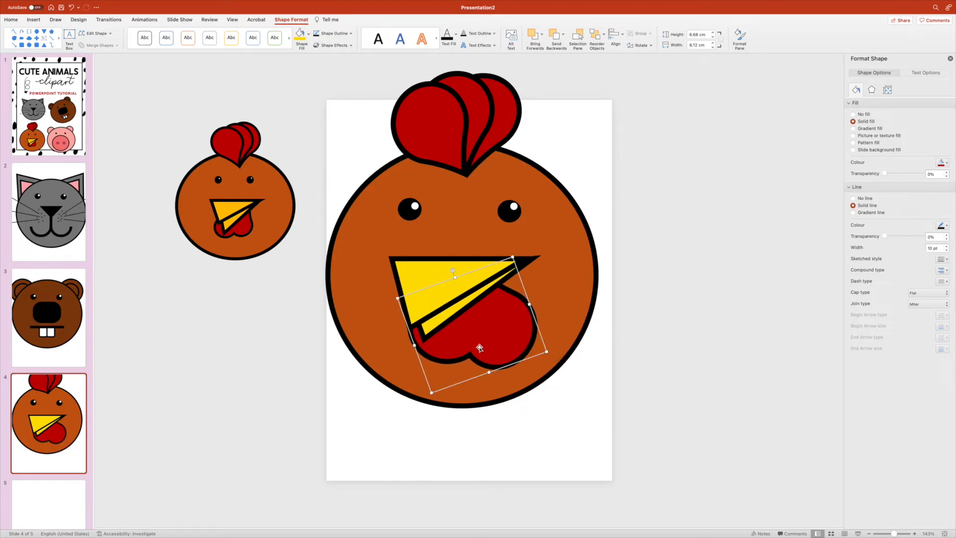
left_click(700, 337)
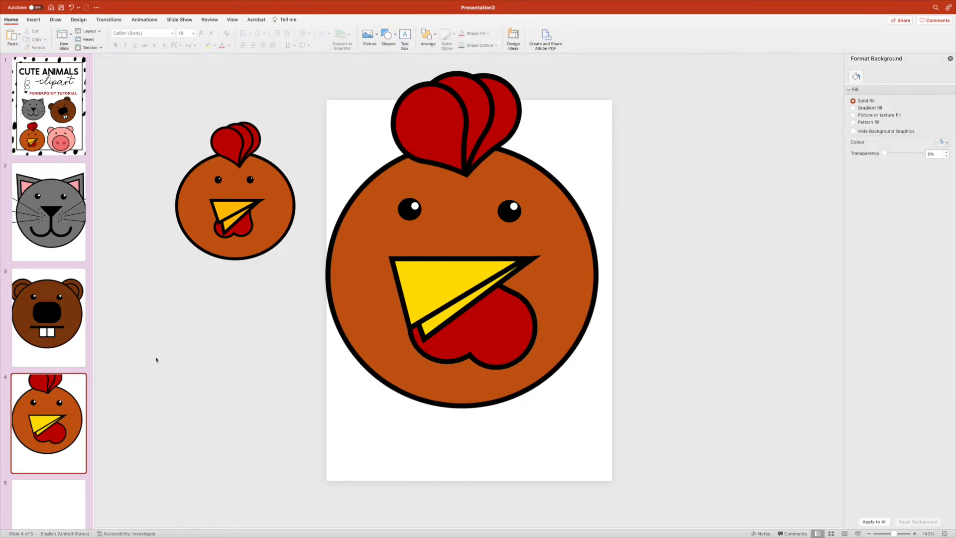
left_click(473, 346)
mouse_move(500, 348)
left_mouse_down()
mouse_move(489, 351)
mouse_move(505, 351)
left_mouse_up()
left_click(704, 378)
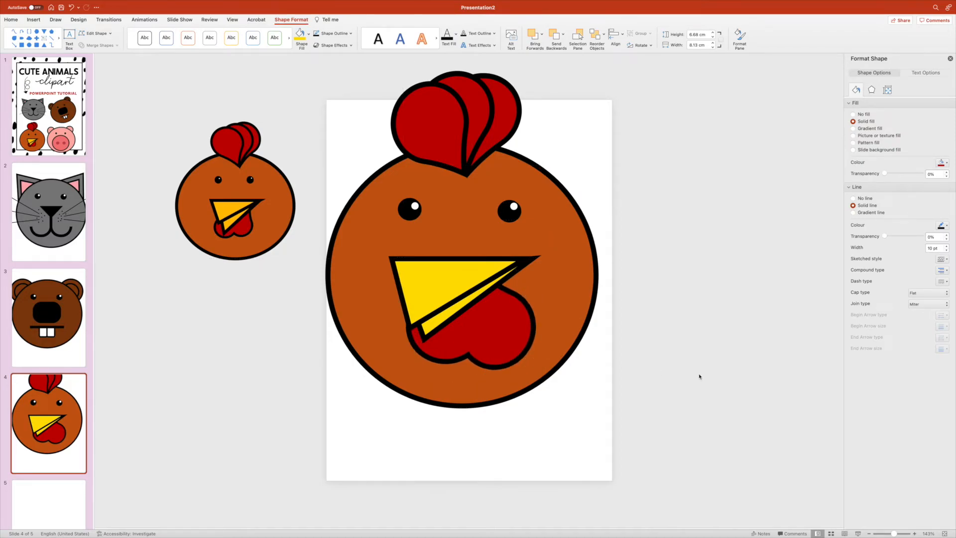
Fill both beak triangles with the amber sampled from the reference chicken's beak
left_click(429, 284)
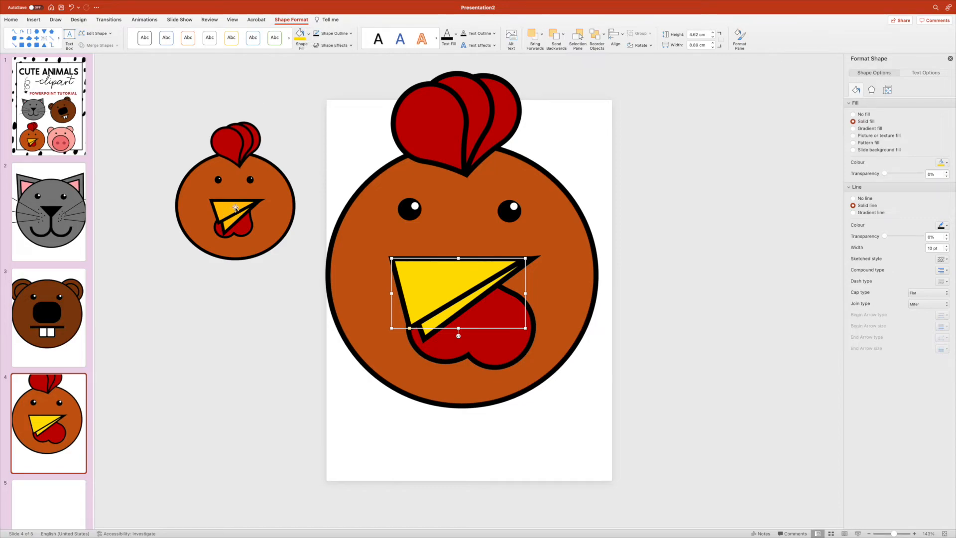
left_click(309, 34)
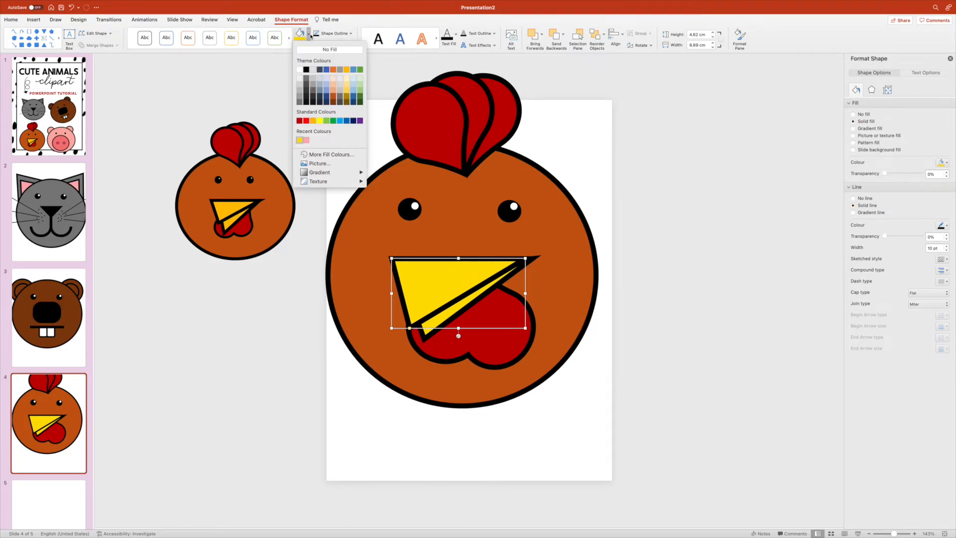
left_click(335, 157)
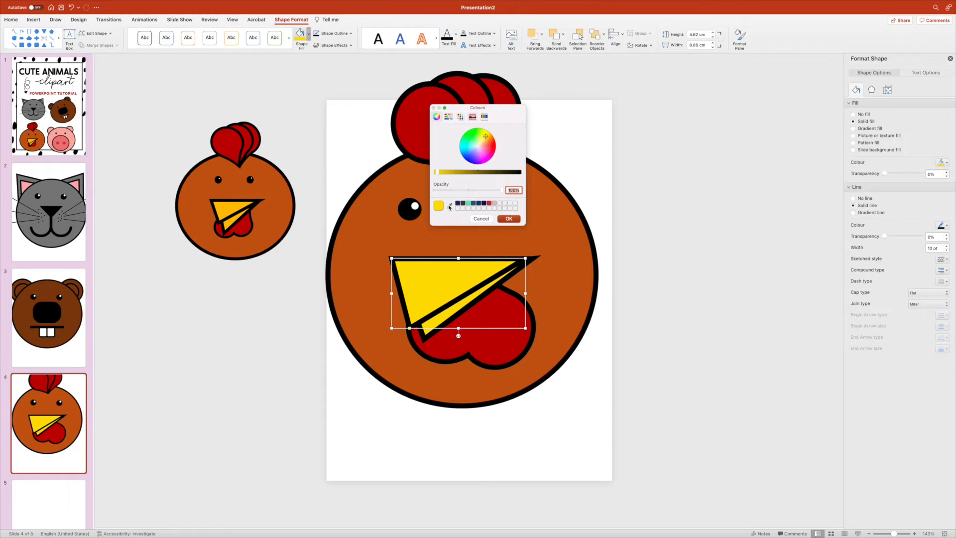
left_click(451, 206)
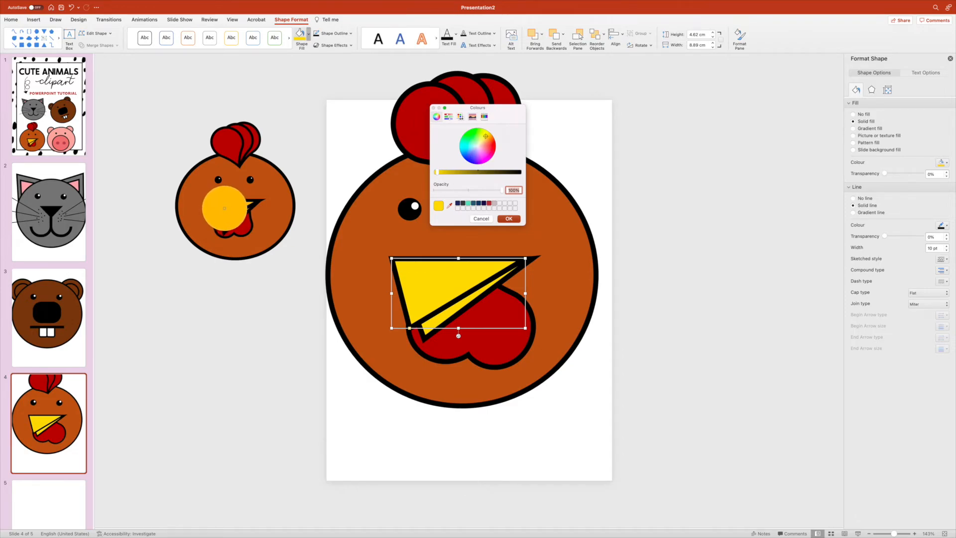
left_click(225, 208)
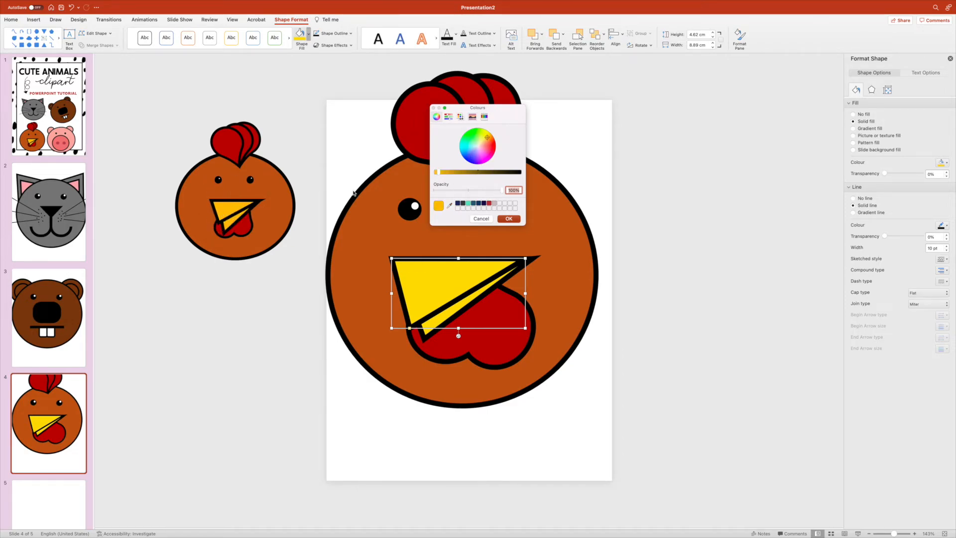
left_click(509, 219)
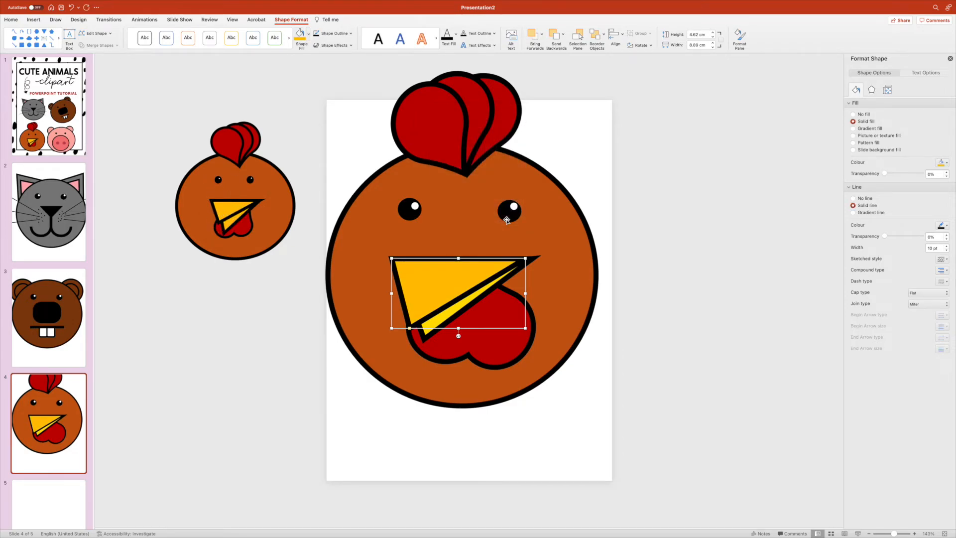
left_click(428, 334)
left_click(300, 34)
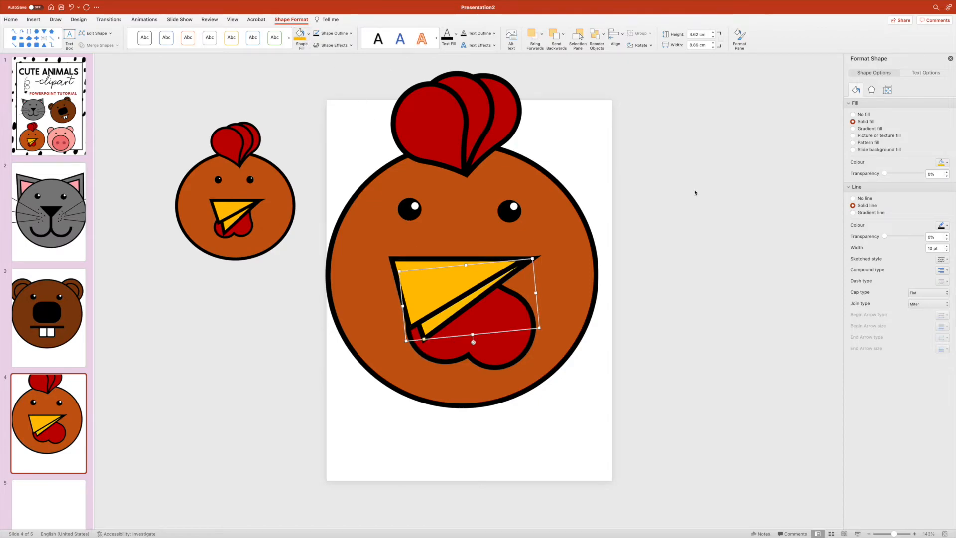
left_click(321, 249)
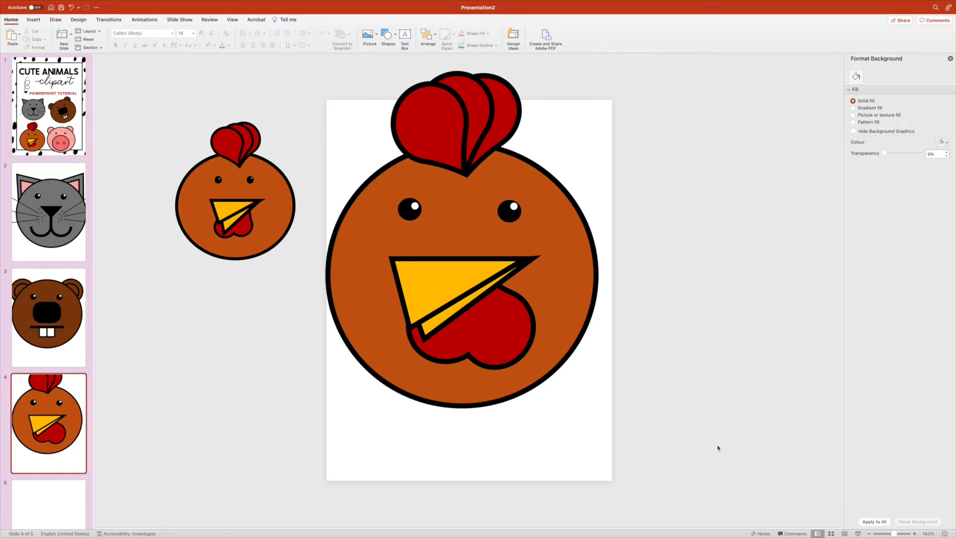
Group all the shapes of the large chicken face
left_click_drag(714, 449, 315, 62)
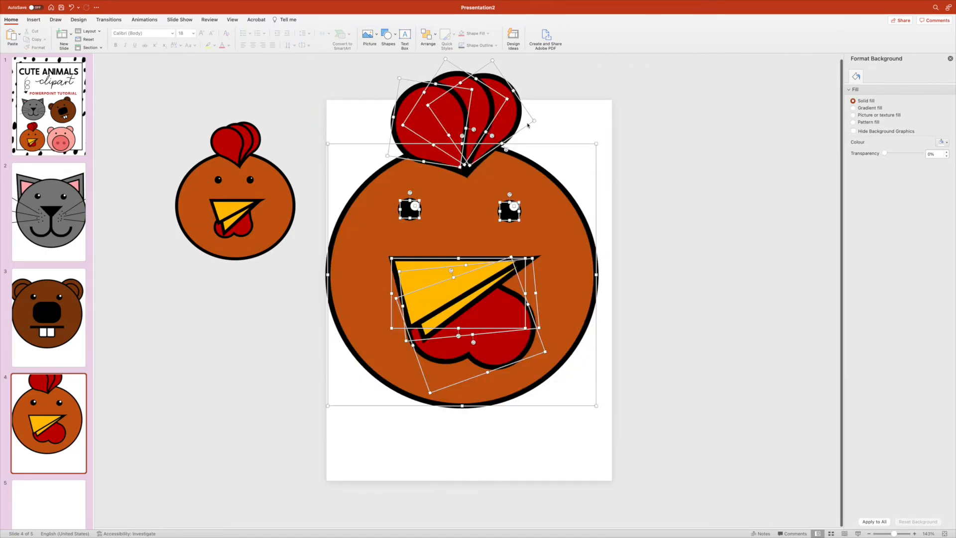
right_click(485, 155)
mouse_move(498, 187)
left_click(590, 188)
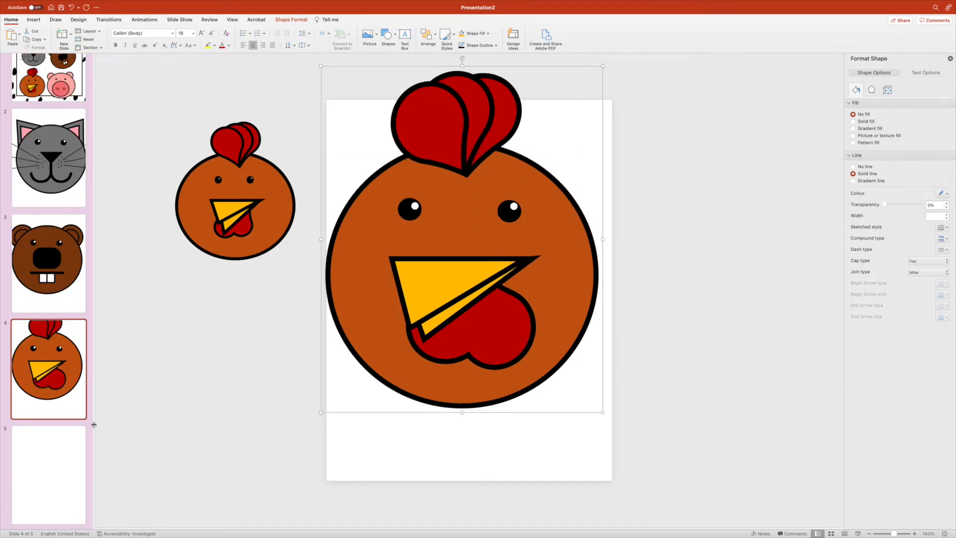
Paste a copy of the chicken face onto slide 5 and centre it on the page
left_click(49, 443)
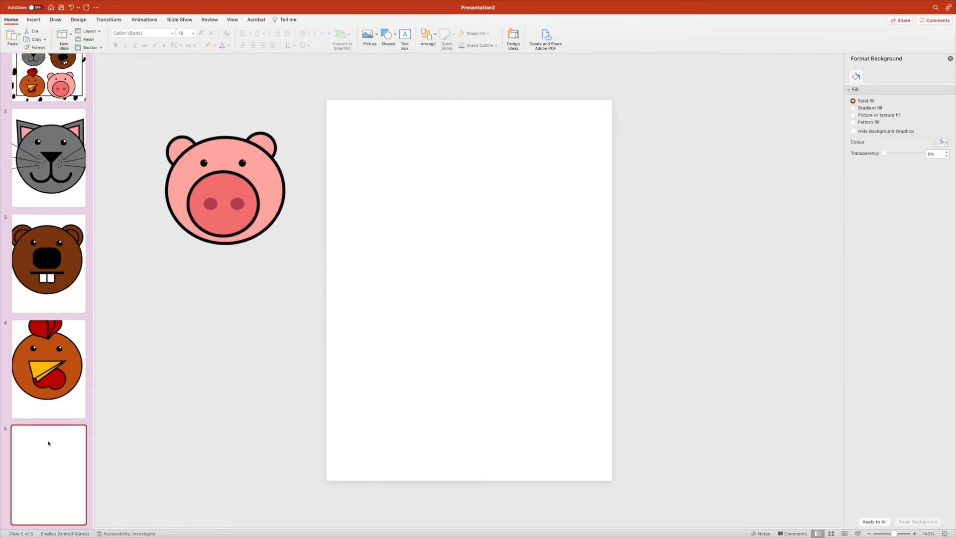
key("super+v")
left_click_drag(570, 198, 577, 227)
left_click(687, 229)
Ungroup the pasted chicken face on slide 5
left_click(546, 205)
right_click(547, 205)
mouse_move(623, 276)
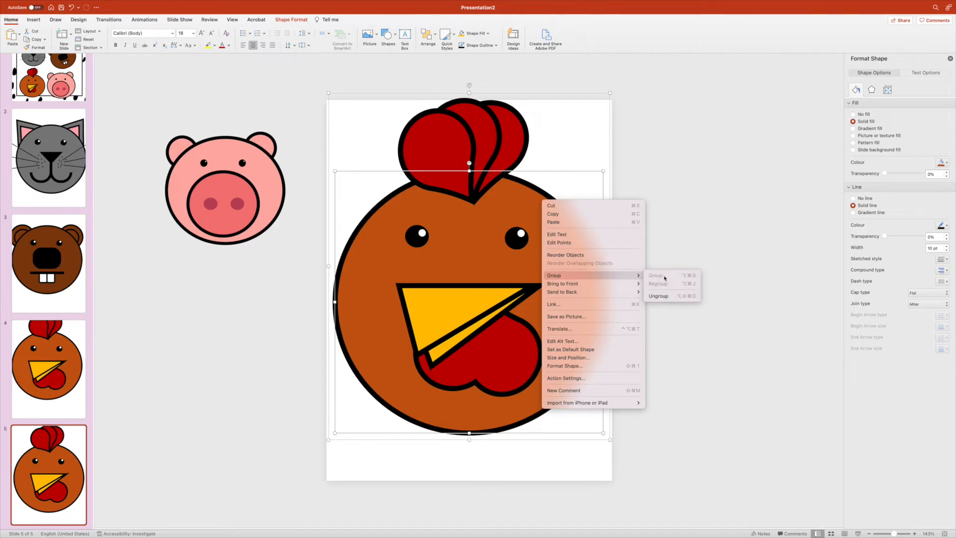
left_click(662, 296)
left_click(711, 278)
Delete the three comb teardrops, both beak triangles and the wattle, keeping only the head circle and eyes
left_click(453, 131)
key("Delete")
left_click(486, 119)
key("Delete")
left_click(513, 129)
key("Delete")
left_click(501, 321)
key("Delete")
left_click(498, 319)
key("Delete")
left_click(521, 348)
key("Delete")
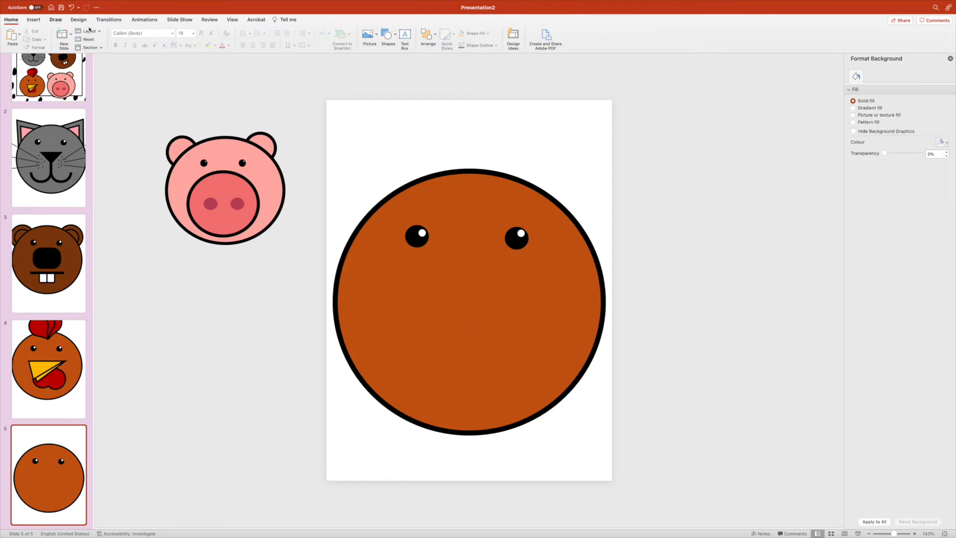
Draw an oval snout below the eyes, about 12 cm wide and 11 cm high
left_click(55, 19)
left_click(11, 19)
left_click(34, 20)
left_click(157, 34)
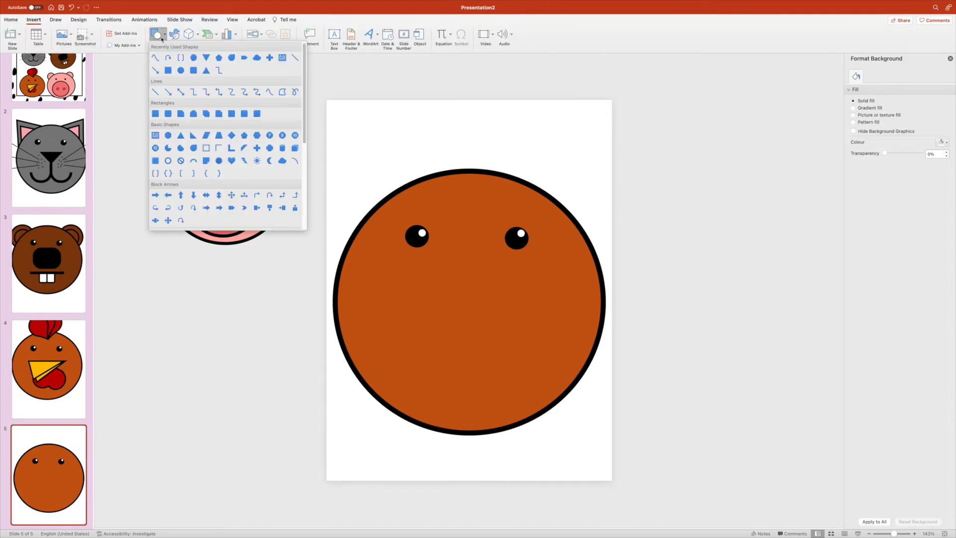
left_click(181, 71)
left_click_drag(384, 257, 564, 421)
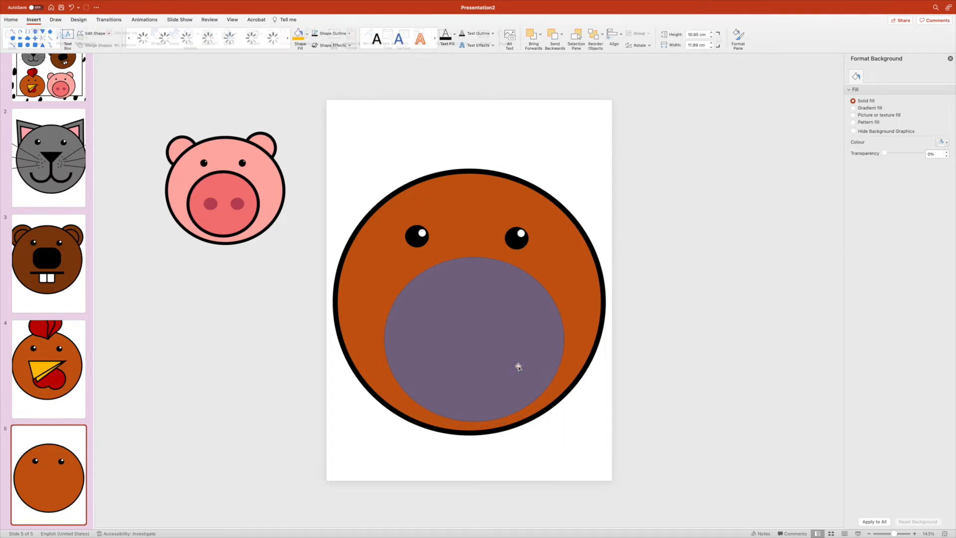
Give the snout oval a black 10 pt outline and centre it on the lower part of the face
left_click_drag(516, 369, 504, 363)
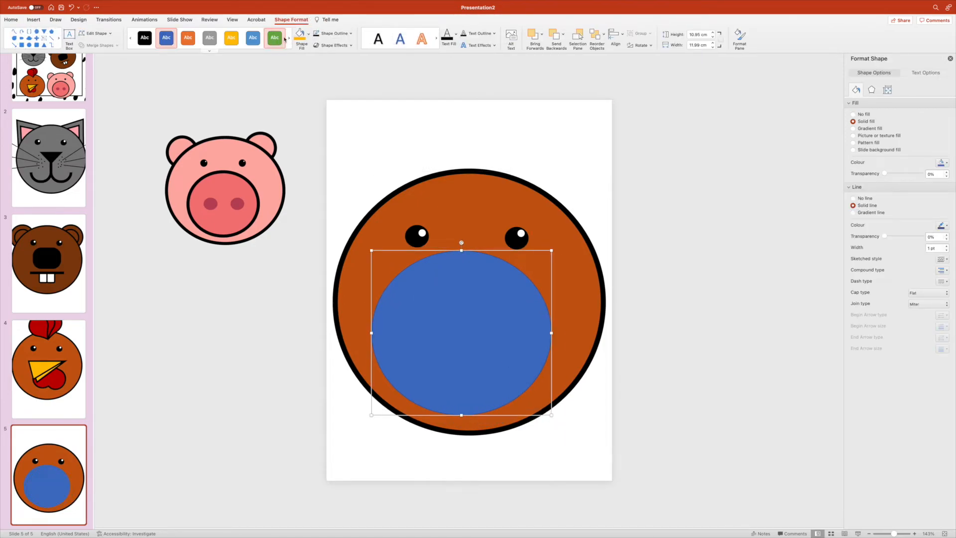
left_click(350, 33)
mouse_move(349, 160)
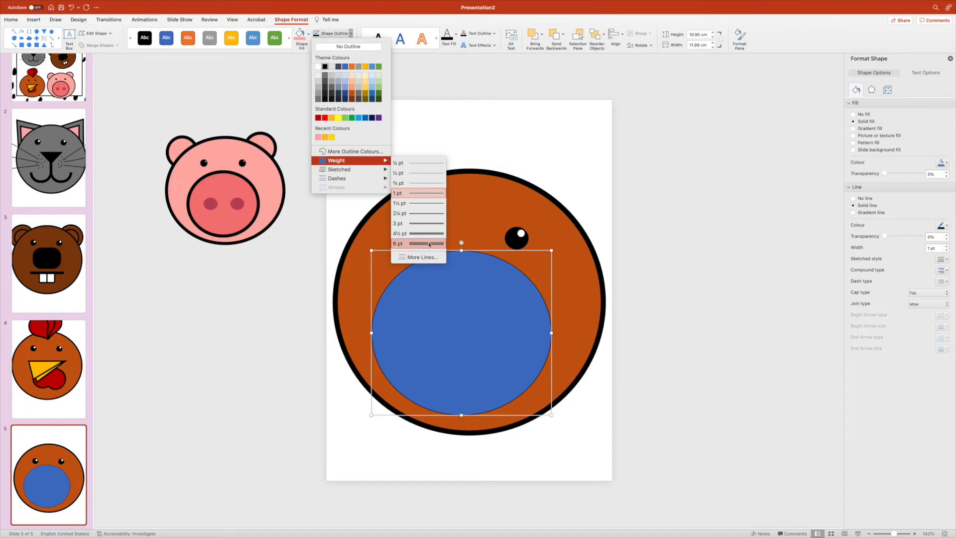
left_click(430, 244)
left_click(926, 248)
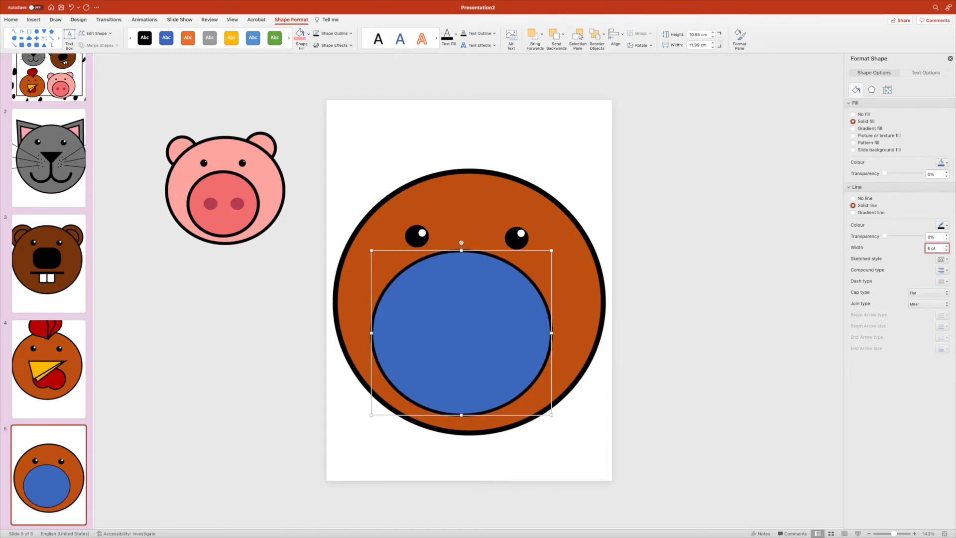
key("Return")
left_click_drag(433, 312, 441, 313)
Fill the head circle with the light salmon pink used for the earlier inner ears
left_click(441, 194)
left_click(470, 284)
left_click(467, 204)
left_click(301, 33)
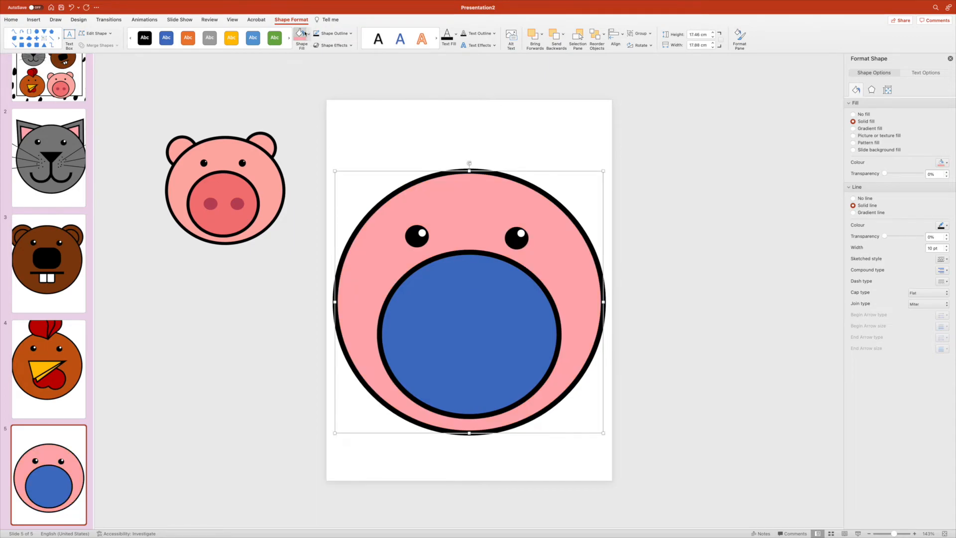
Try a cooler custom pink as the fill of the head circle
left_click(308, 34)
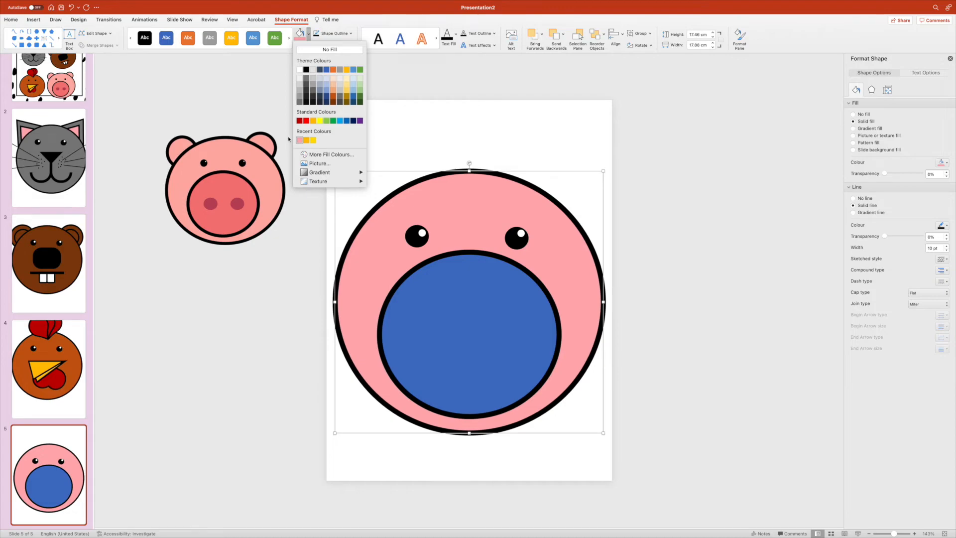
left_click(329, 154)
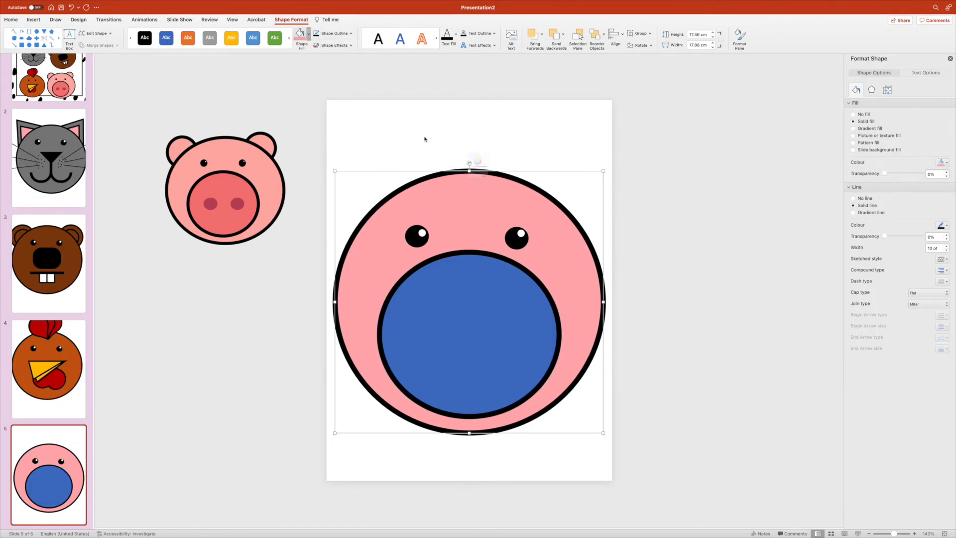
left_click_drag(446, 174, 441, 173)
left_click_drag(482, 149, 484, 151)
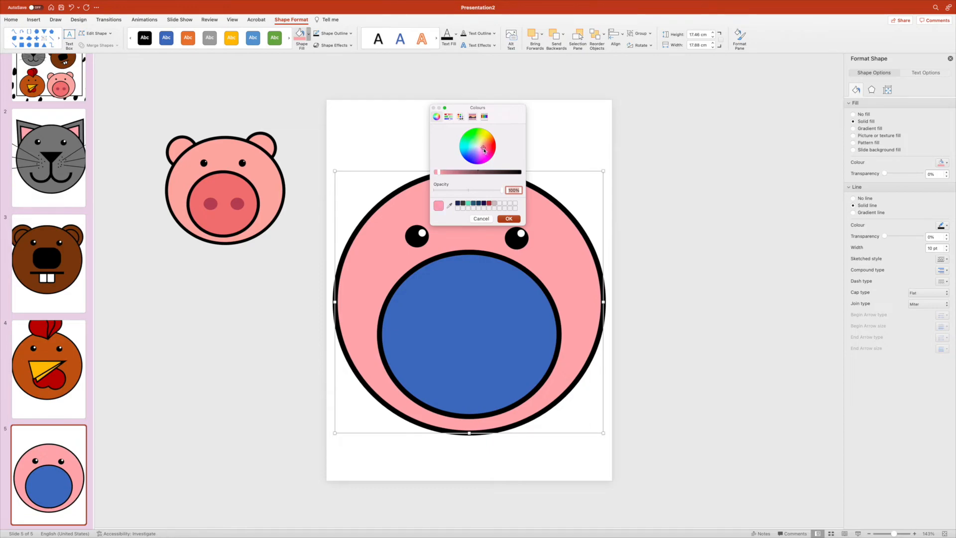
left_click(506, 218)
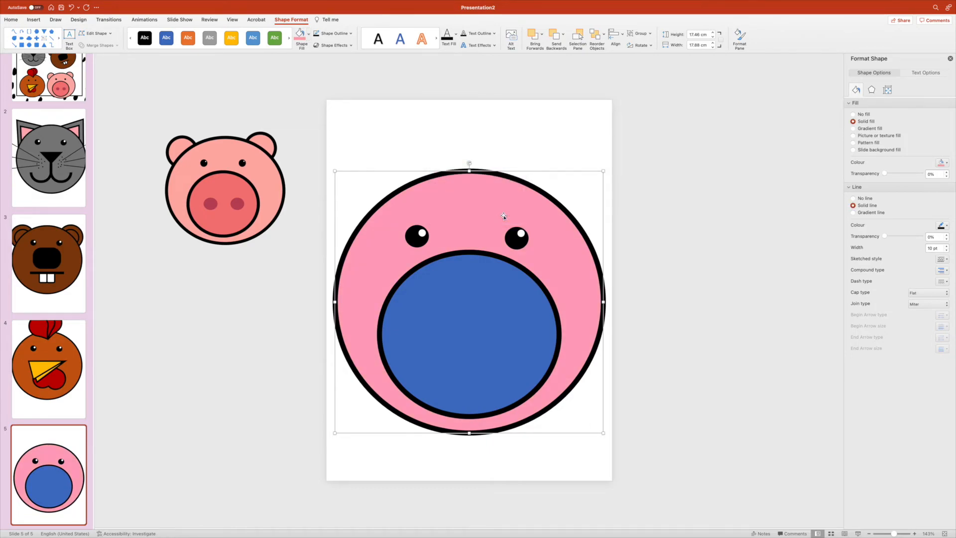
Fill the snout oval with a custom pink that is darker than the head
left_click(487, 280)
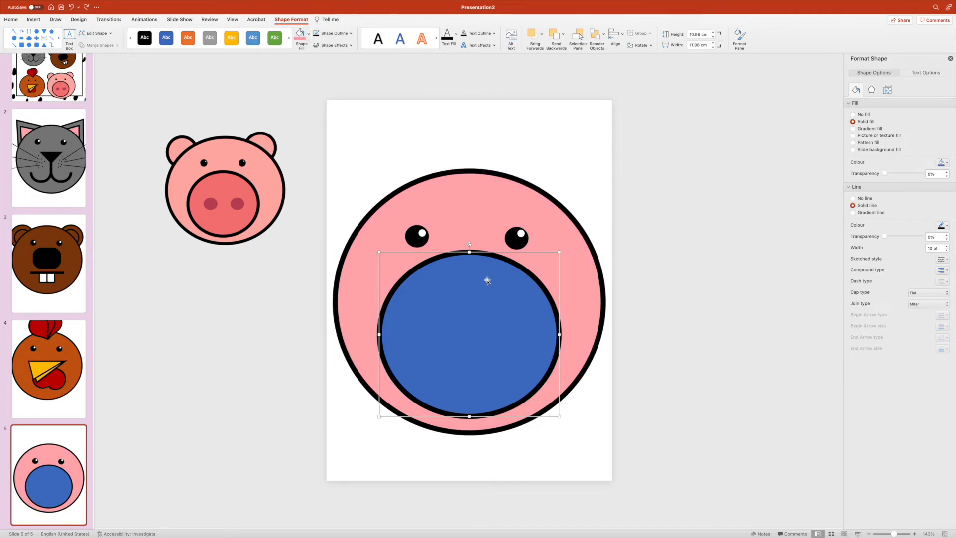
left_click(308, 35)
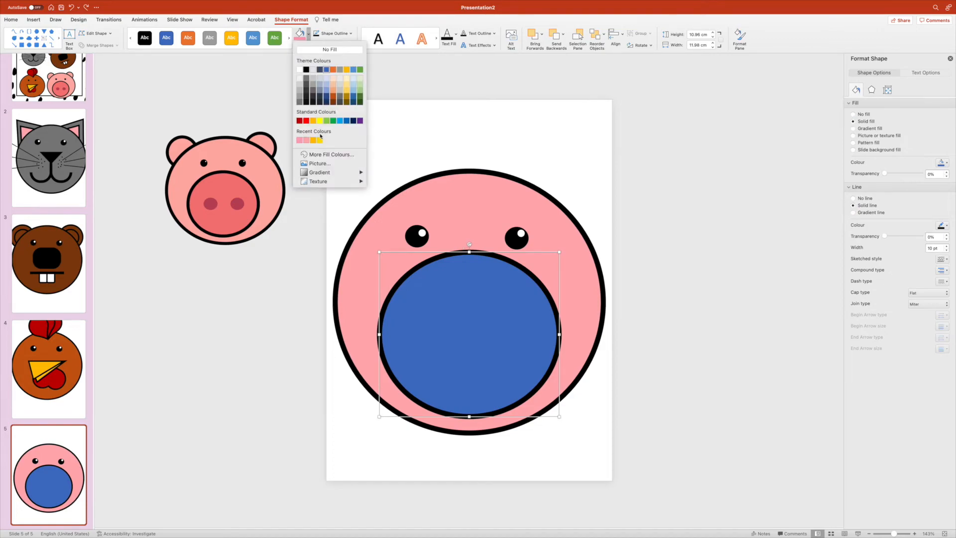
left_click(330, 154)
left_click_drag(472, 155, 447, 173)
left_click(484, 151)
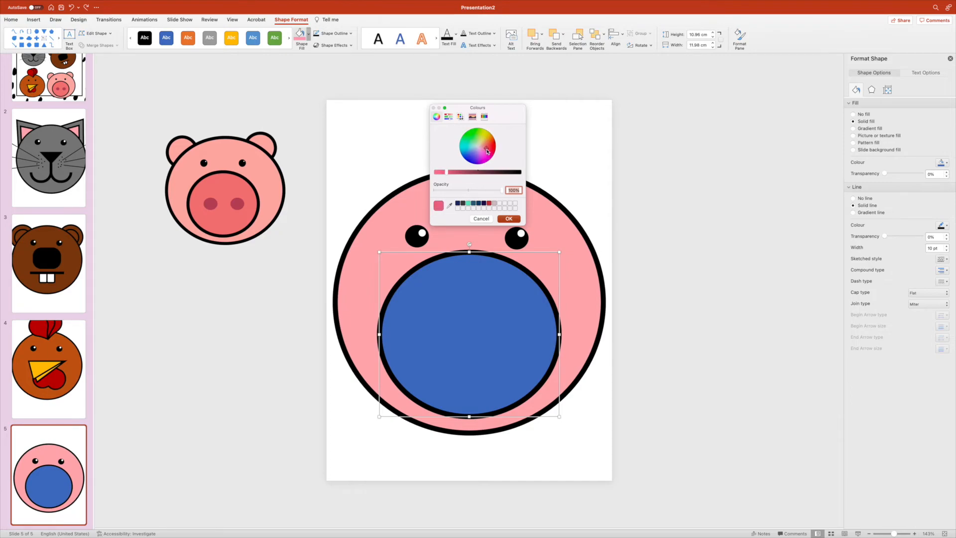
left_click(508, 219)
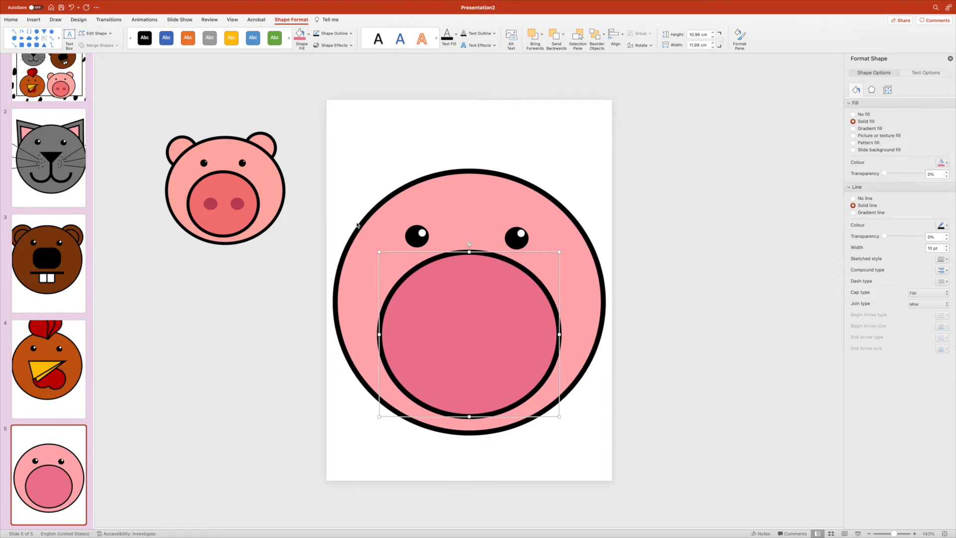
Make two nostrils about 1.7 cm wide from shrunken copies of the snout and place them side by side on its upper half
key("super+d")
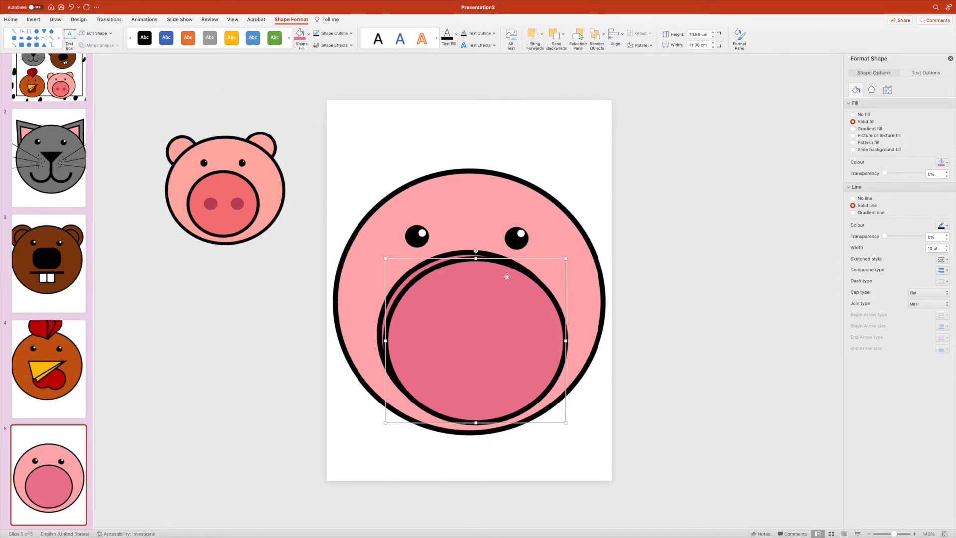
left_click_drag(566, 423, 554, 412)
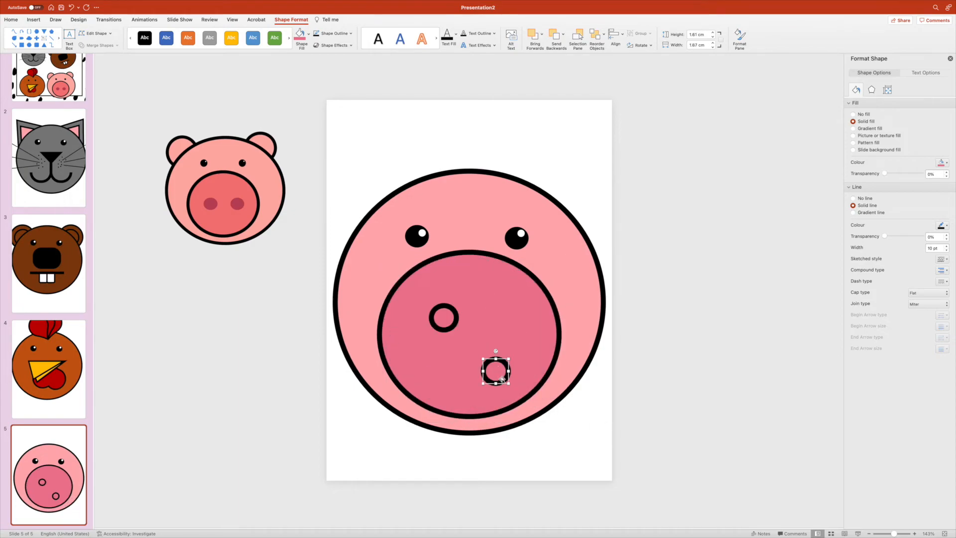
left_click_drag(501, 382, 446, 324)
left_click_drag(510, 323, 509, 323)
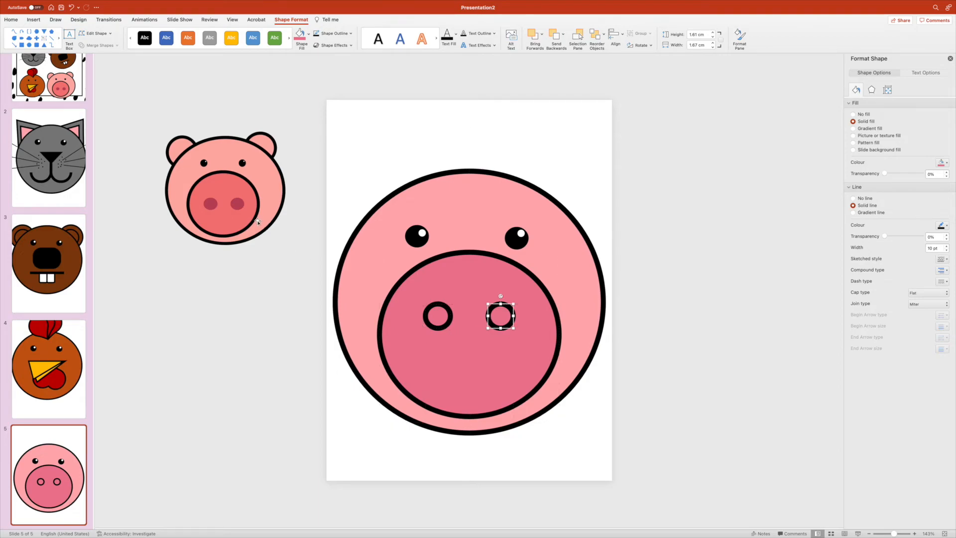
Fill both nostrils with a custom dark red and remove their outlines
left_click(442, 311, "shift")
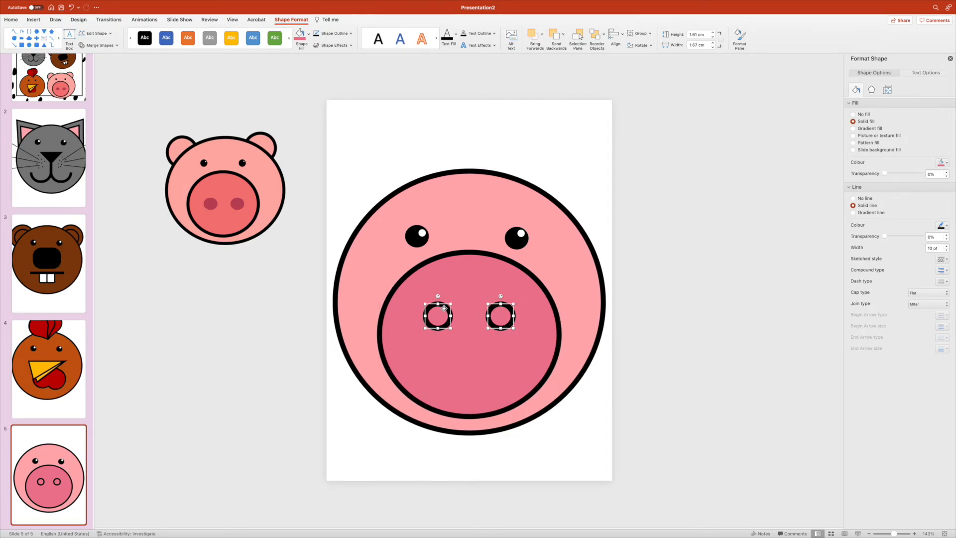
left_click(308, 34)
left_click(347, 154)
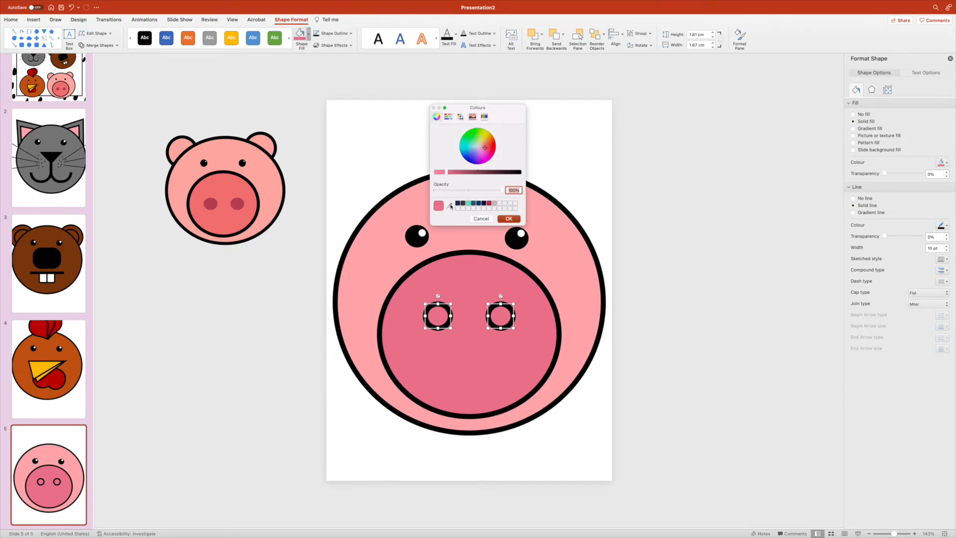
left_click_drag(449, 174, 463, 176)
left_click(490, 148)
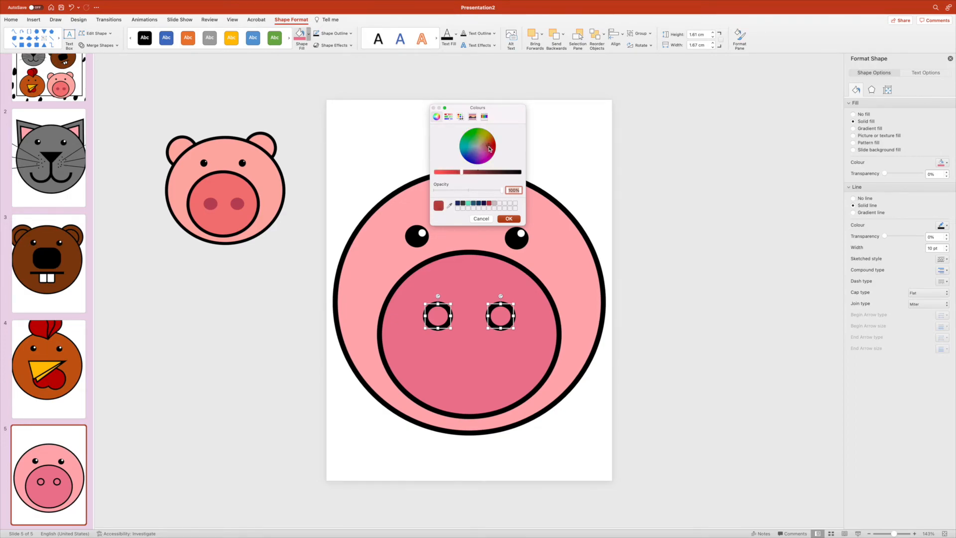
left_click(509, 219)
left_click(334, 33)
left_click(344, 150)
left_click(611, 130)
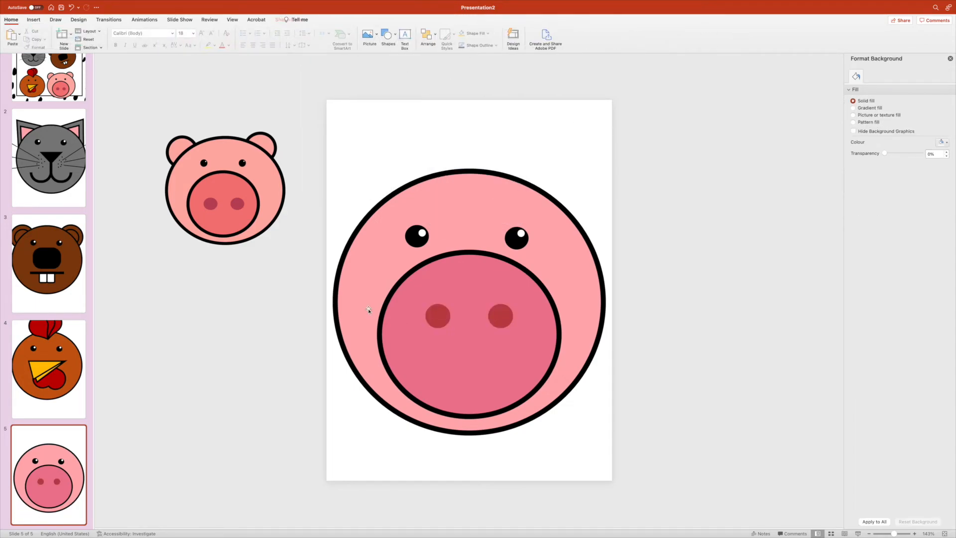
Make two ears about 4.8 cm wide from shrunken copies of the head circle, one at each upper side of the head
left_click(453, 195)
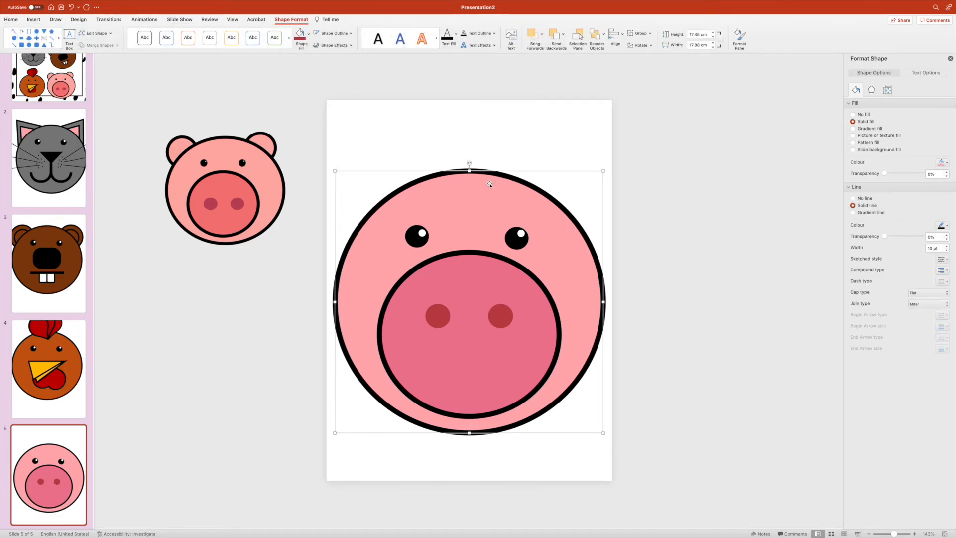
key("super+d")
left_click_drag(507, 266, 475, 207)
left_click_drag(578, 381, 382, 187)
left_click_drag(367, 156, 569, 192)
key("super+d")
Align both ears by their top edges
left_click(390, 186, "shift")
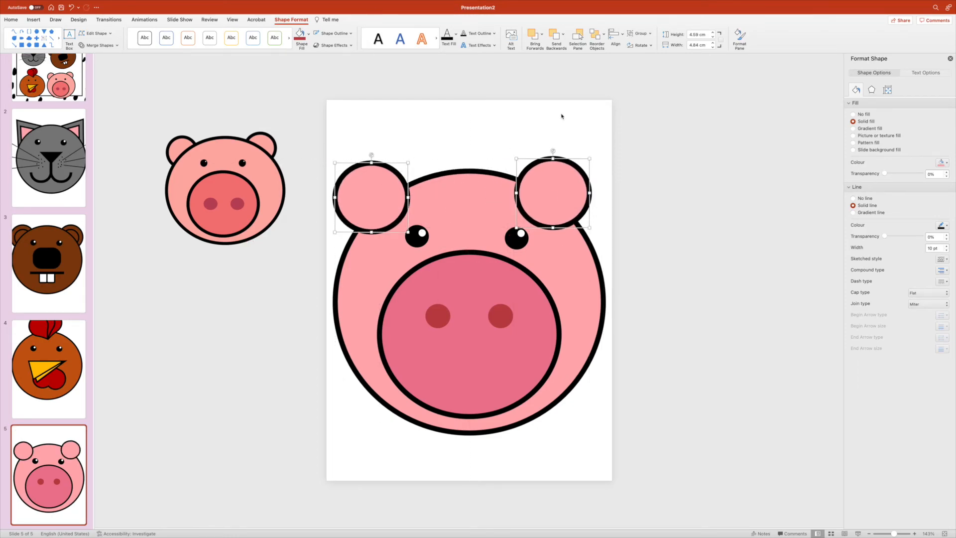
left_click(616, 37)
left_click(642, 95)
Send both ears behind the head and lower them so they peek out from its upper sides
right_click(562, 190)
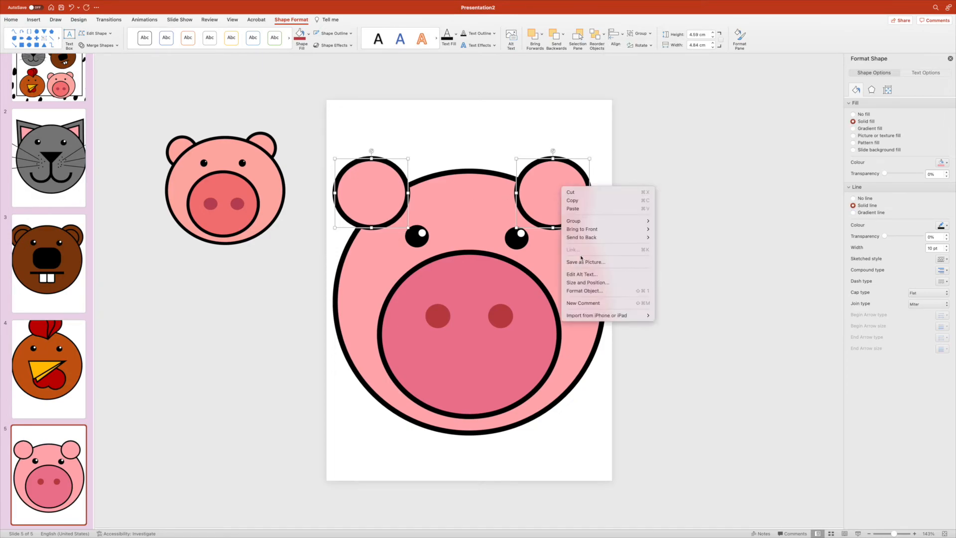
mouse_move(622, 237)
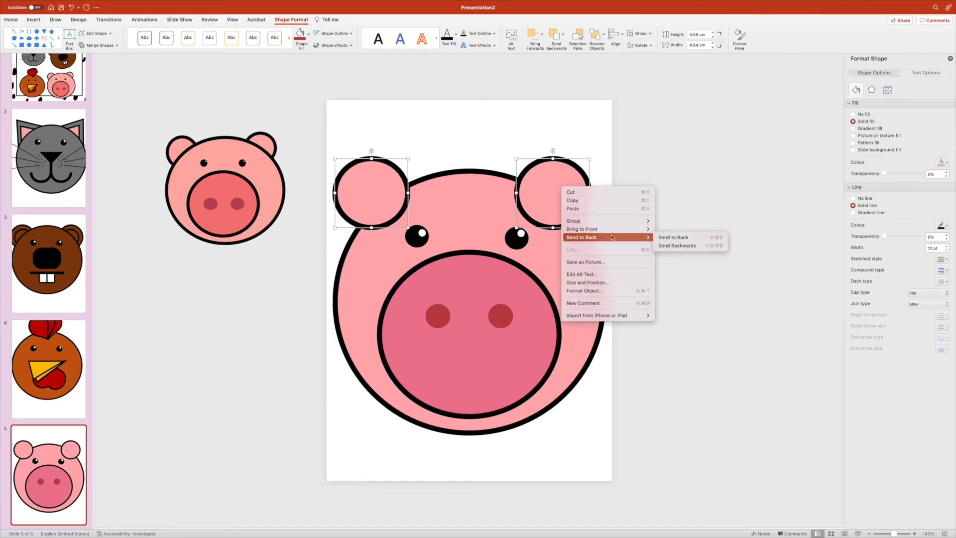
left_click(682, 237)
left_click_drag(564, 176, 567, 195)
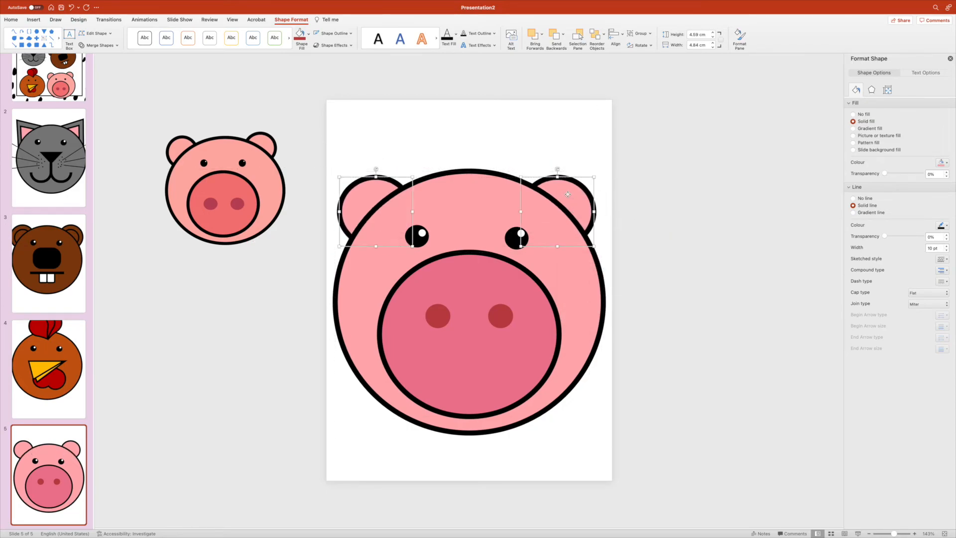
left_click(649, 190)
Move both nostrils slightly lower on the snout and enlarge them a little
left_click(455, 319)
left_click(441, 316)
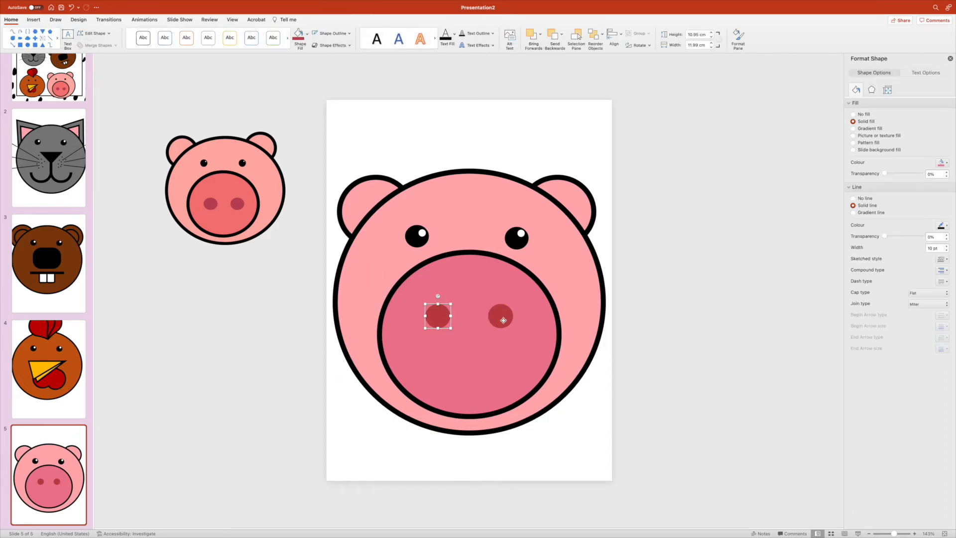
left_click(502, 321, "shift")
left_click_drag(503, 322, 504, 334)
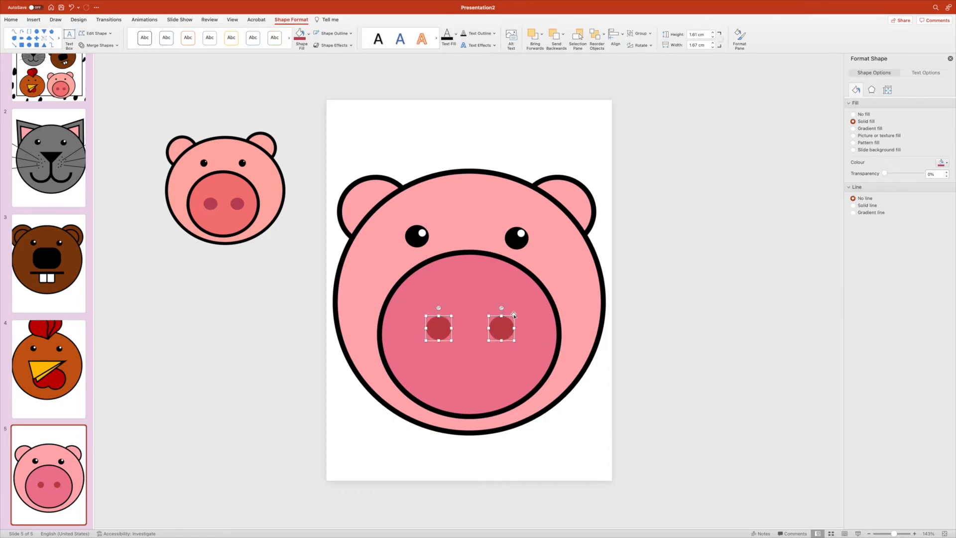
Group all the parts of the pig face into one object
mouse_move(683, 469)
left_mouse_down()
mouse_move(331, 207)
mouse_move(276, 115)
mouse_move(299, 119)
left_mouse_up()
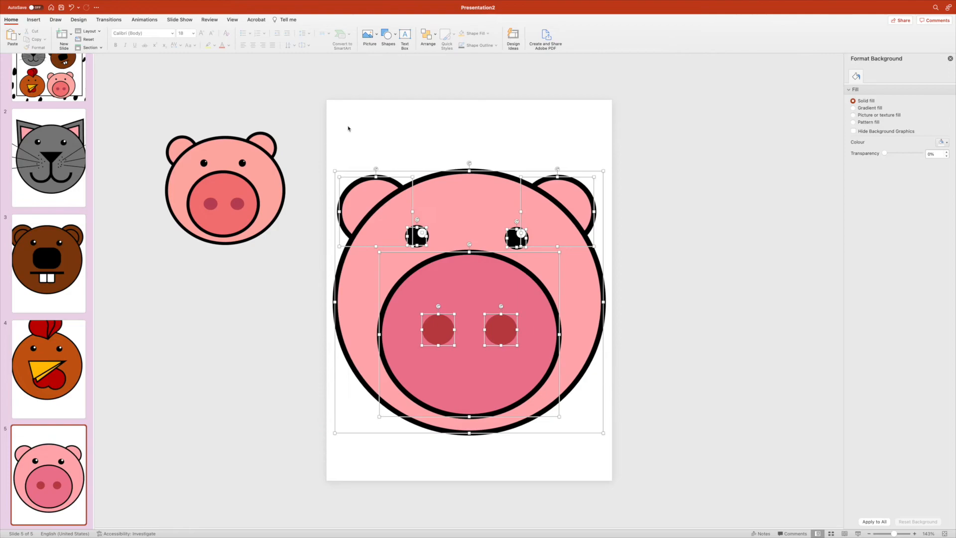
right_click(477, 184)
mouse_move(548, 218)
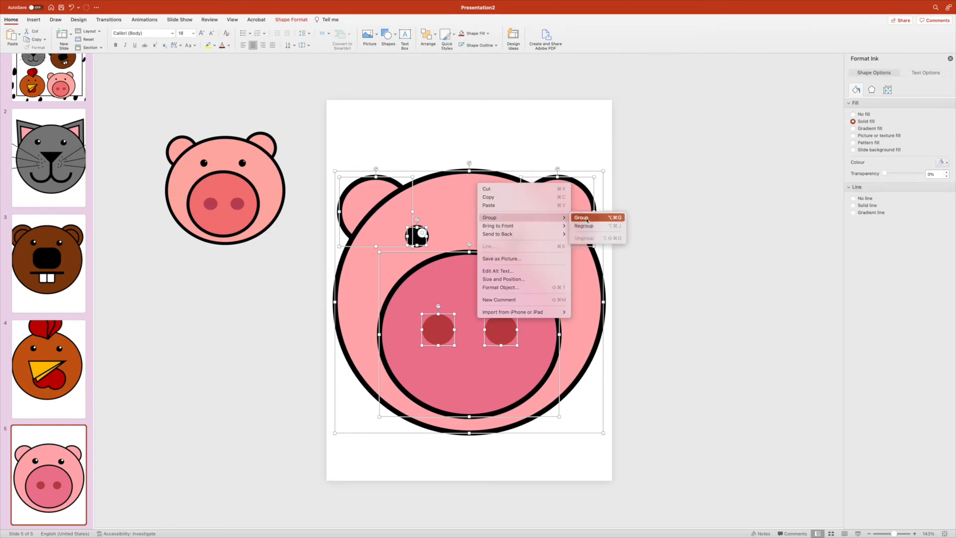
left_click(590, 218)
left_click_drag(471, 223, 489, 205)
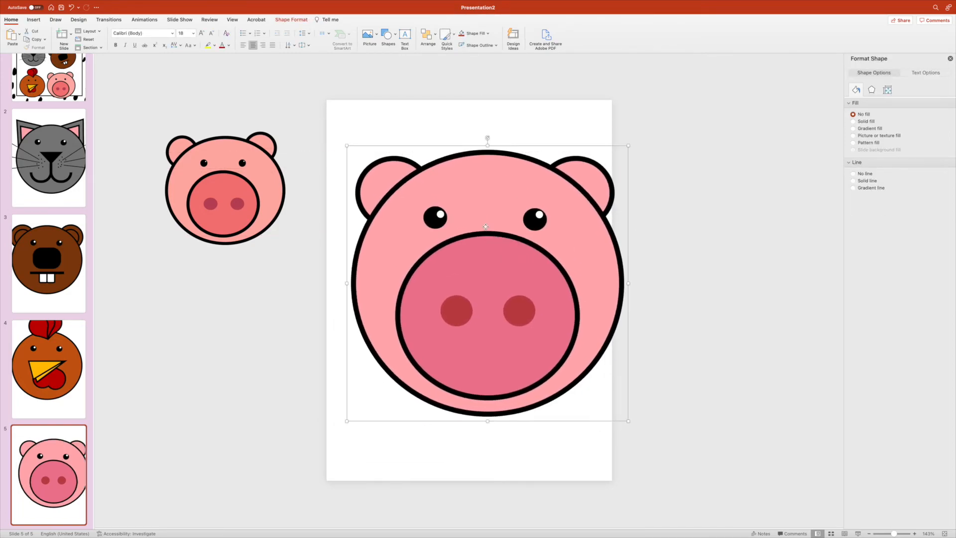
Save the grouped pig face as a picture
right_click(486, 227)
left_click(532, 306)
key("Escape")
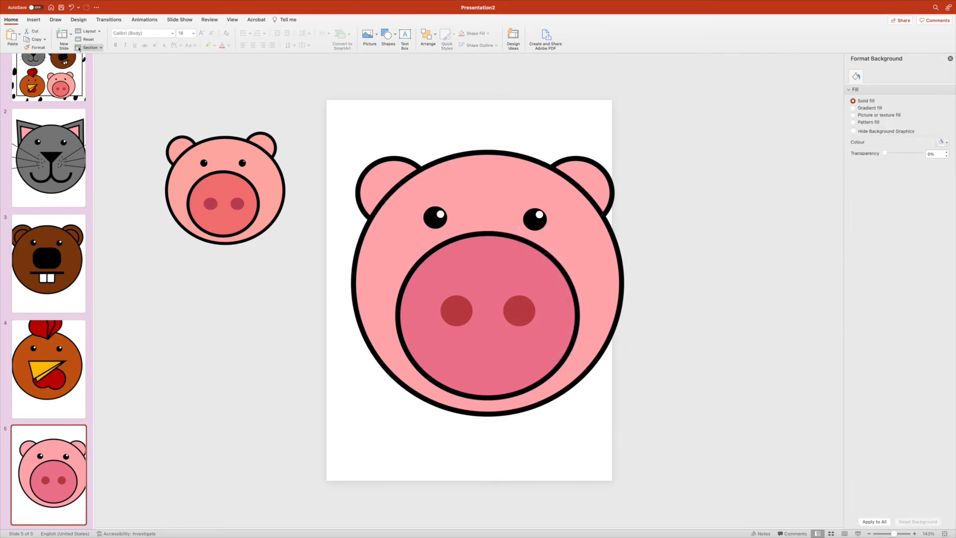
Add a new slide 6 and delete its title and text placeholders
left_click(62, 34)
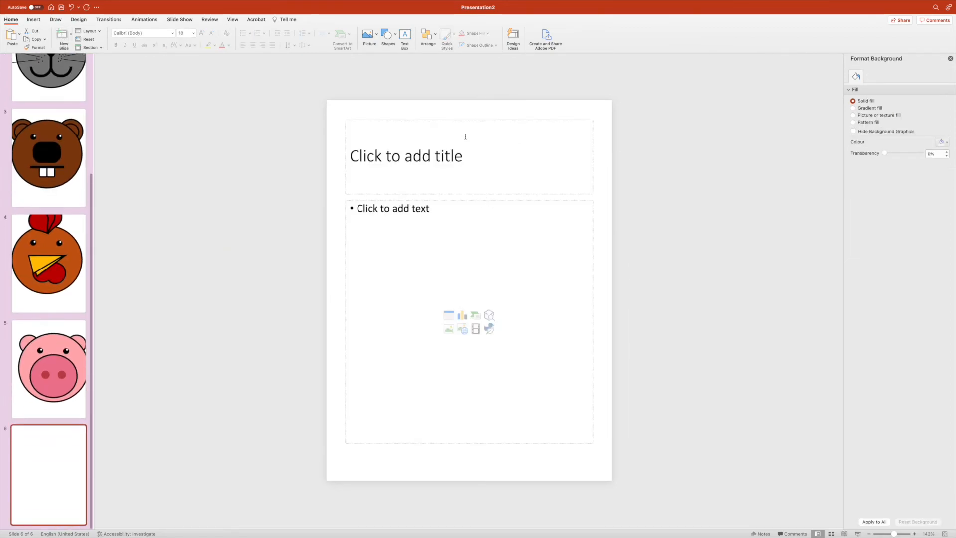
left_click(468, 120)
key("Delete")
left_click(475, 200)
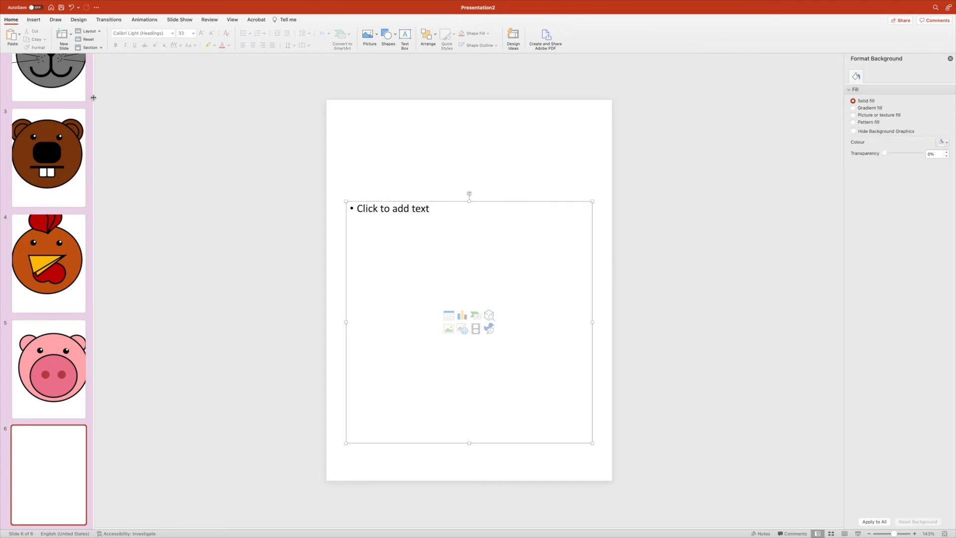
key("Delete")
Insert the saved cat, beaver, chicken and pig pictures on slide 6 and shrink them all together
left_click(33, 19)
left_click(61, 34)
left_click(91, 56)
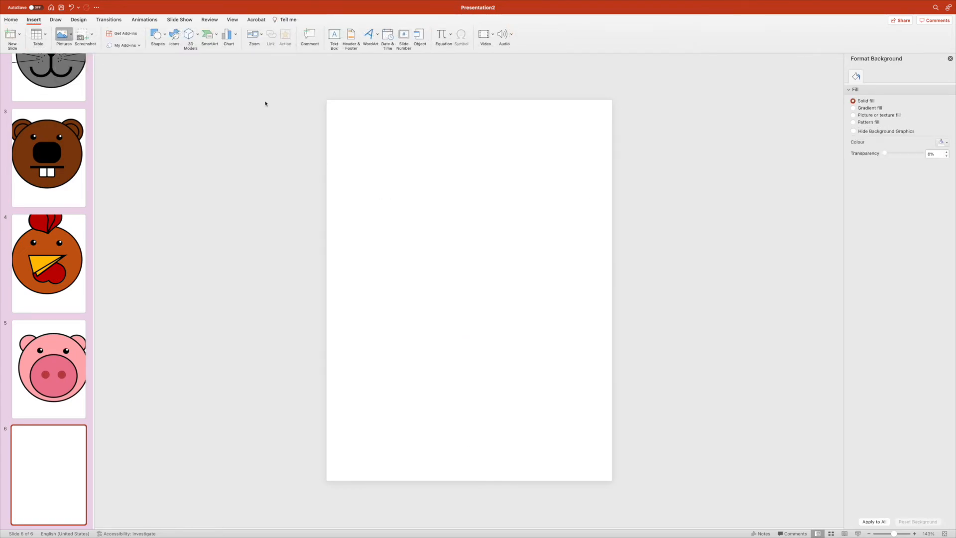
left_click(635, 293)
left_click_drag(345, 134, 481, 302)
left_click(599, 216)
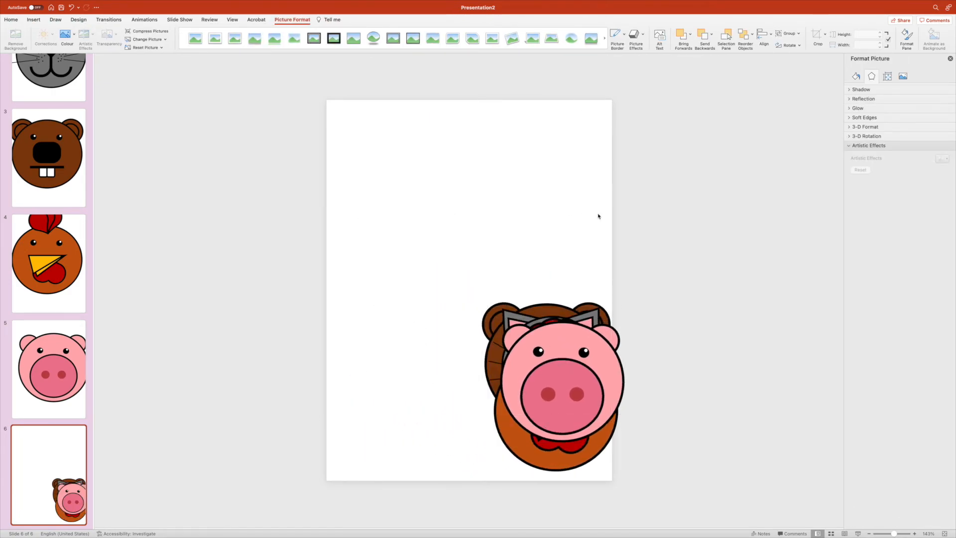
Spread the four faces apart, with the pig upper left, cat upper right, chicken lower left and beaver lower right
left_click_drag(581, 379, 387, 195)
left_click_drag(563, 415, 366, 379)
left_click_drag(566, 398, 515, 194)
left_click_drag(562, 214, 576, 241)
left_click_drag(537, 205, 561, 220)
left_click_drag(382, 192, 384, 171)
left_click_drag(371, 308, 347, 275)
left_click(562, 374)
mouse_move(563, 374)
left_mouse_down()
mouse_move(493, 366)
mouse_move(552, 367)
left_mouse_up()
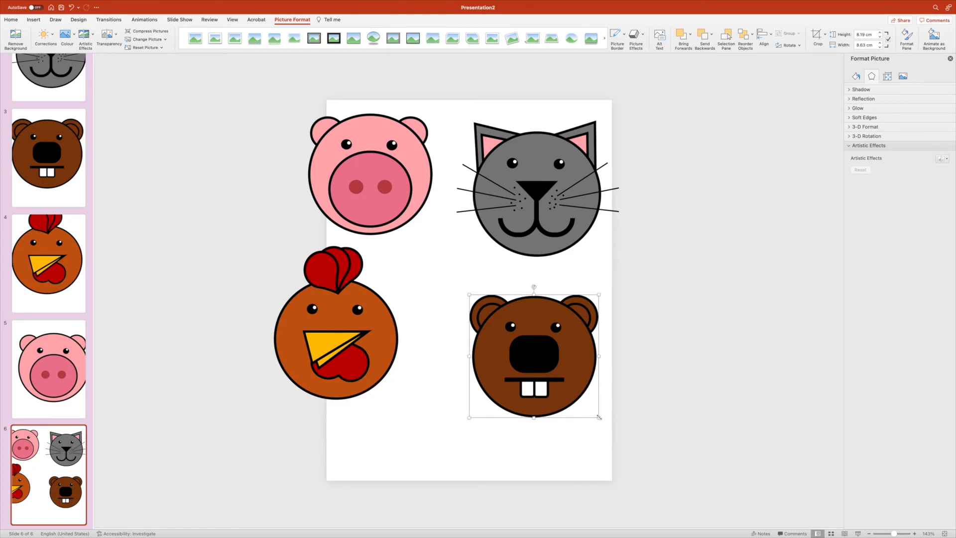
Enlarge the beaver slightly, resize the chicken to about 7.7 cm high by 6.23 cm wide, and place it below the pig
left_click_drag(599, 418, 605, 424)
left_click(396, 248)
left_click_drag(399, 245, 508, 109)
left_click_drag(414, 284, 302, 382)
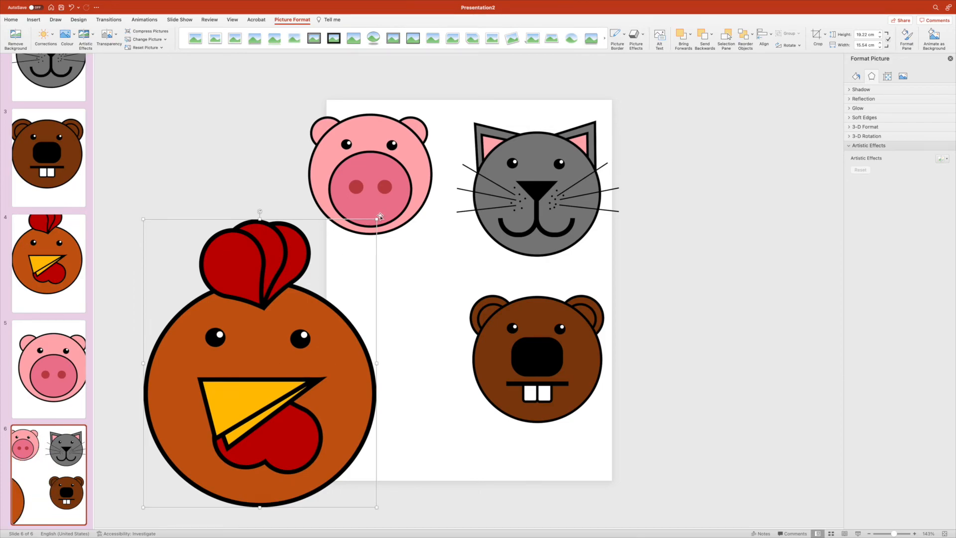
left_click_drag(378, 219, 242, 406)
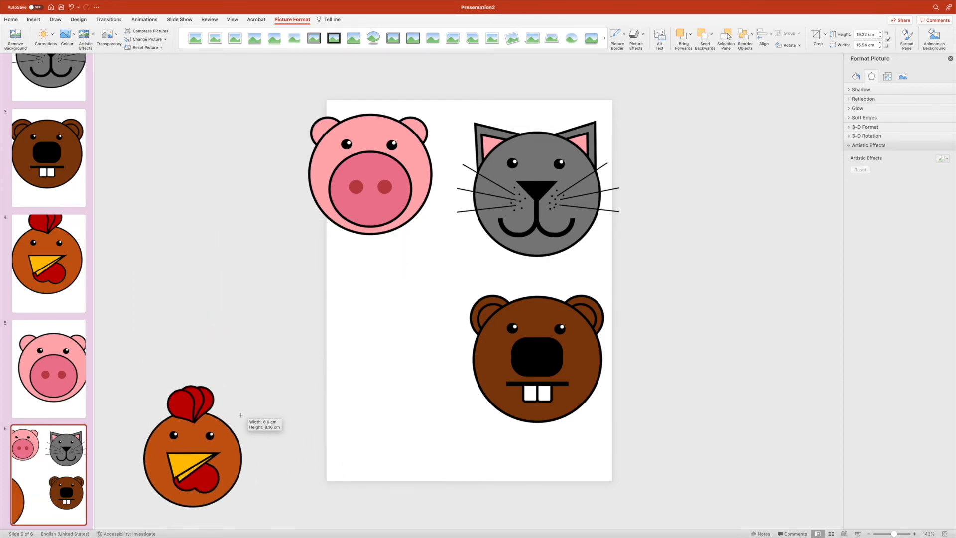
left_click_drag(193, 444, 382, 342)
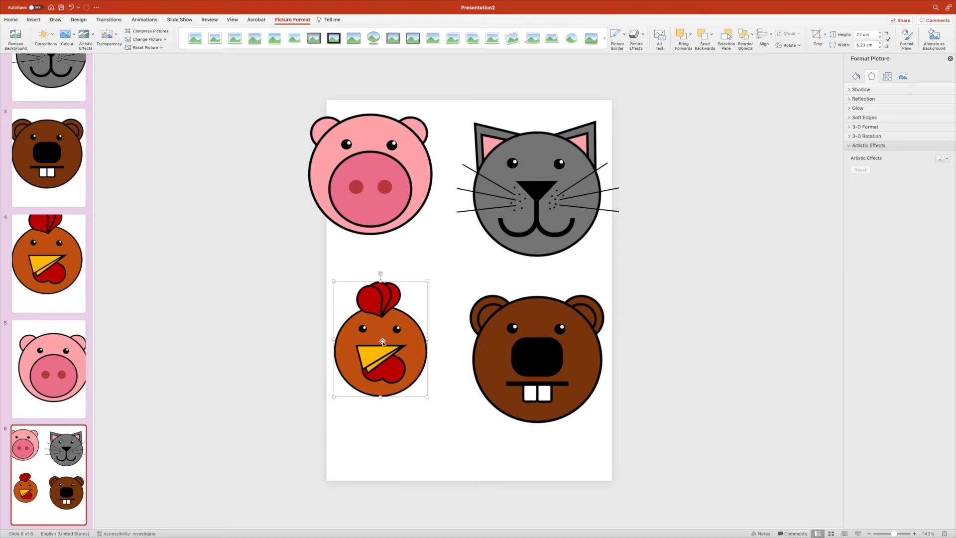
Move the chicken and beaver to the bottom of the slide and shrink the beaver to about 6.44 × 6.79 cm
left_click_drag(406, 312, 406, 379)
left_click_drag(524, 344, 511, 371)
left_click_drag(590, 322, 552, 382)
Shrink the cat picture and move it off the slide onto the empty area to the right
left_click(615, 129)
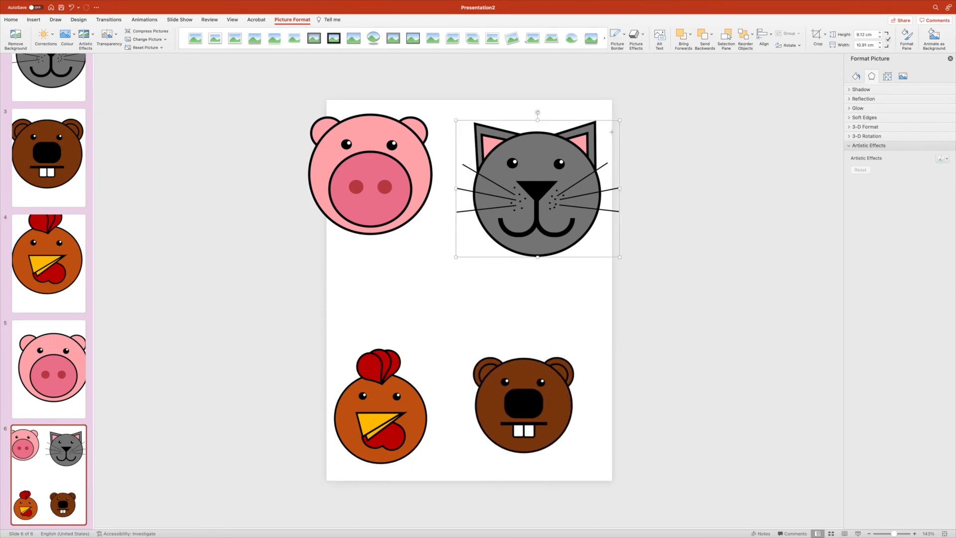
left_click_drag(620, 120, 558, 173)
left_click_drag(524, 221, 546, 296)
Shrink the pig to about 5 cm high, place it at the slide's upper left, and tilt it slightly anticlockwise
left_click(429, 146)
left_click_drag(433, 113, 377, 167)
left_click_drag(347, 199, 395, 169)
left_click_drag(388, 129, 371, 135)
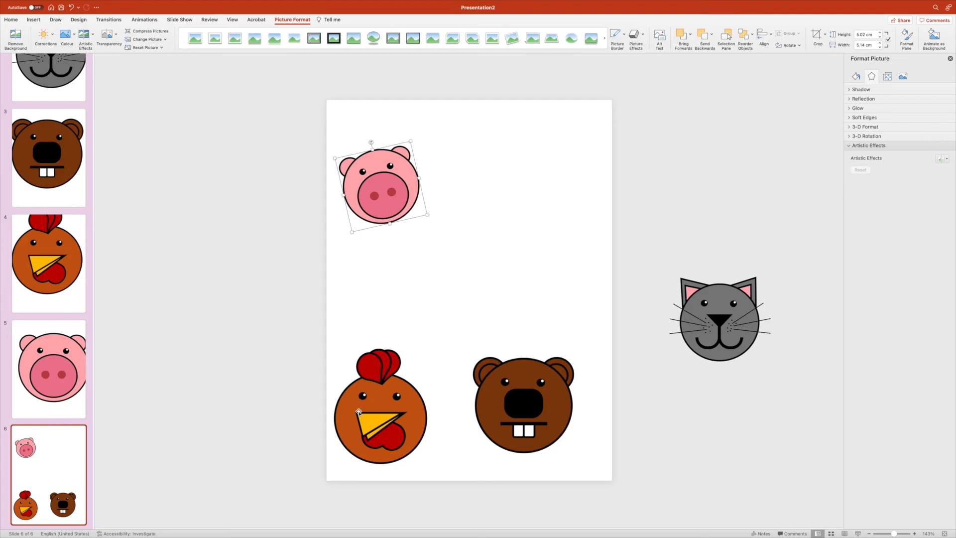
Rearrange the faces with the chicken beside the pig, the beaver at the lower left and the cat at the lower right
left_click_drag(359, 413, 459, 193)
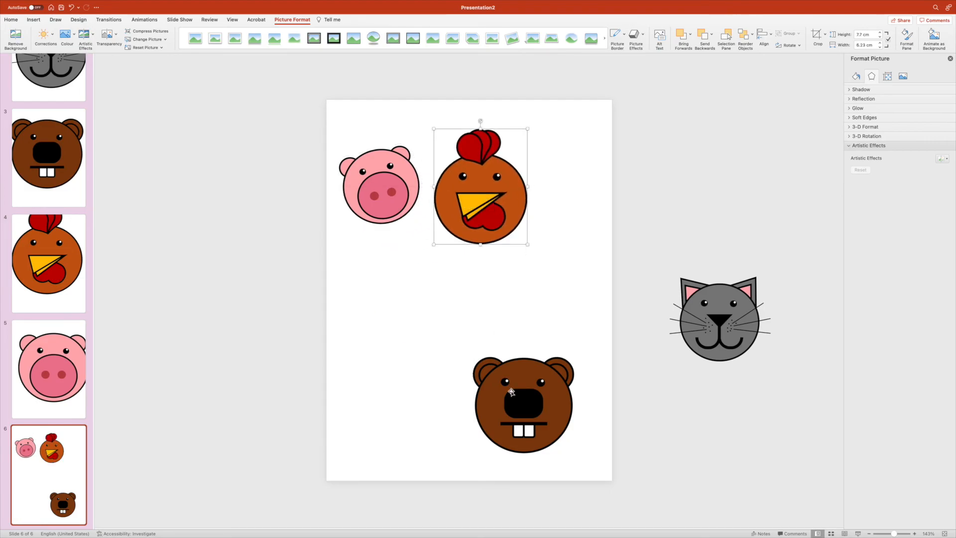
left_click_drag(523, 404, 431, 299)
left_click_drag(680, 308, 505, 373)
left_click_drag(460, 304, 424, 427)
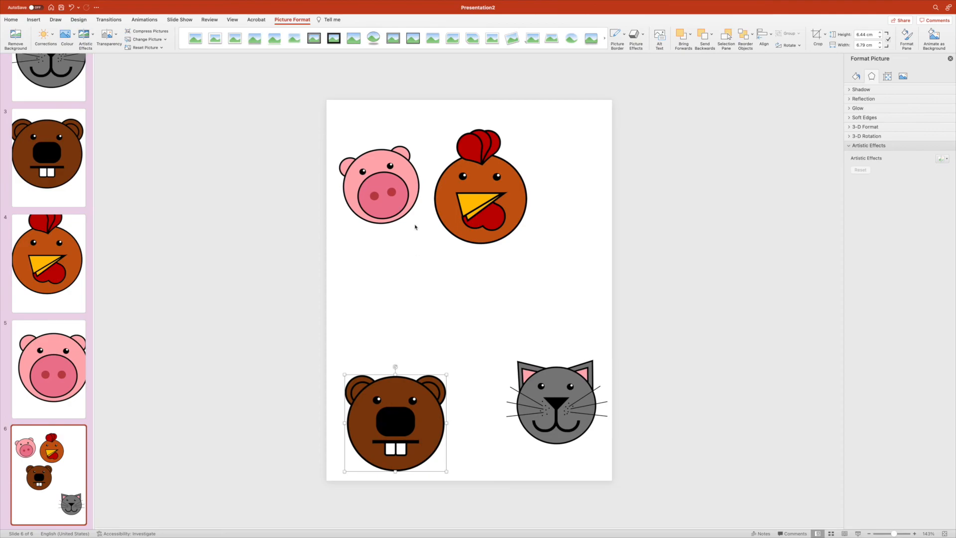
Enlarge the pig, the cat and the chicken, making the chicken about 8.87 × 7.17 cm and placing it above the cat
left_click(491, 222)
left_click_drag(528, 245, 572, 290)
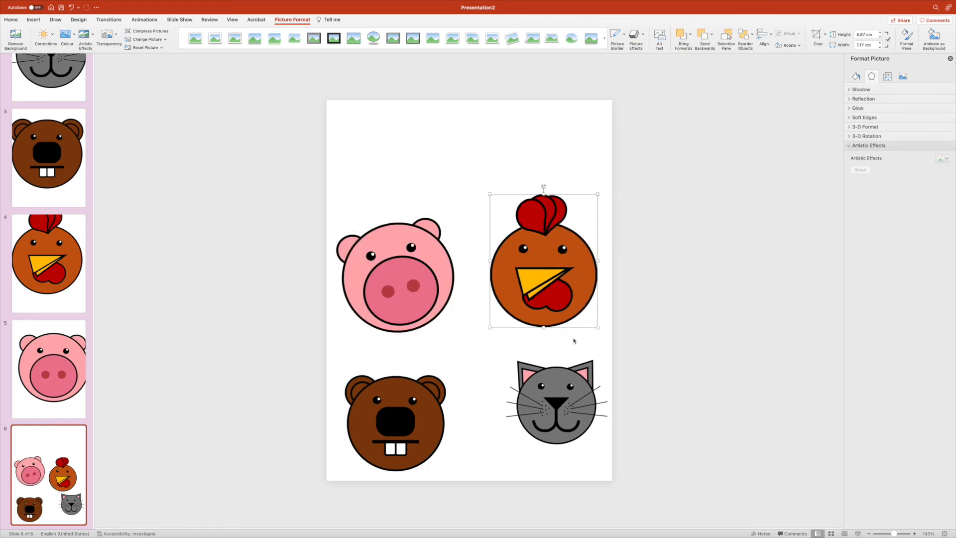
left_click(566, 368)
left_click_drag(607, 360, 547, 391)
Enlarge the beaver to about 7.64 × 8.04 cm below the pig and move all four faces up toward the slide's middle
left_click_drag(390, 388, 389, 358)
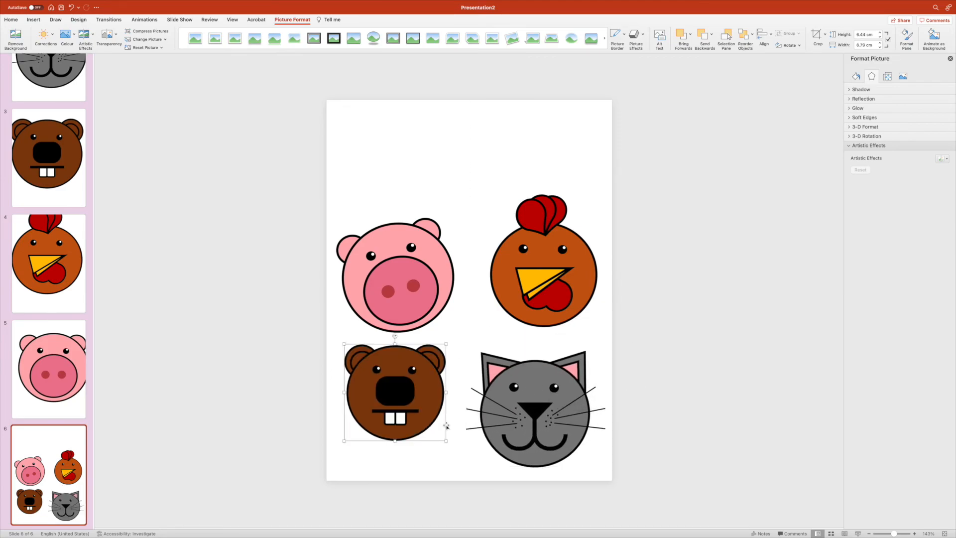
left_click_drag(446, 443, 454, 459)
left_click_drag(414, 420, 408, 423)
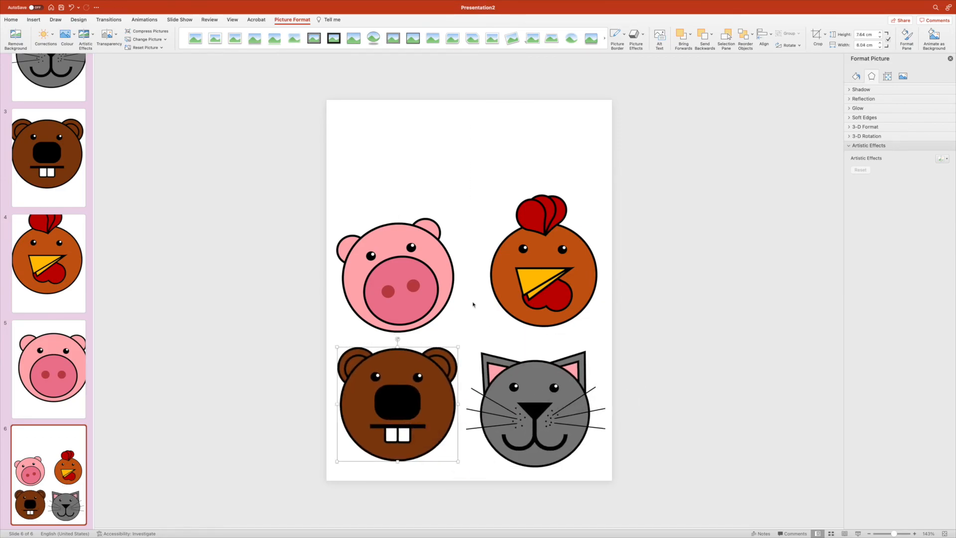
left_click_drag(527, 255, 513, 266)
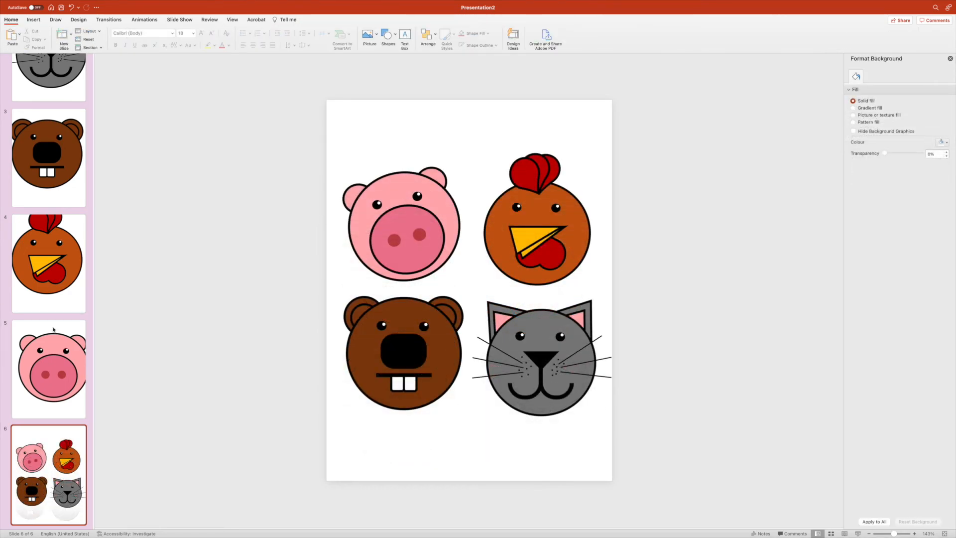
Duplicate the pig slide and shift the large pig left on the copy so it fits within the slide
left_click(54, 330)
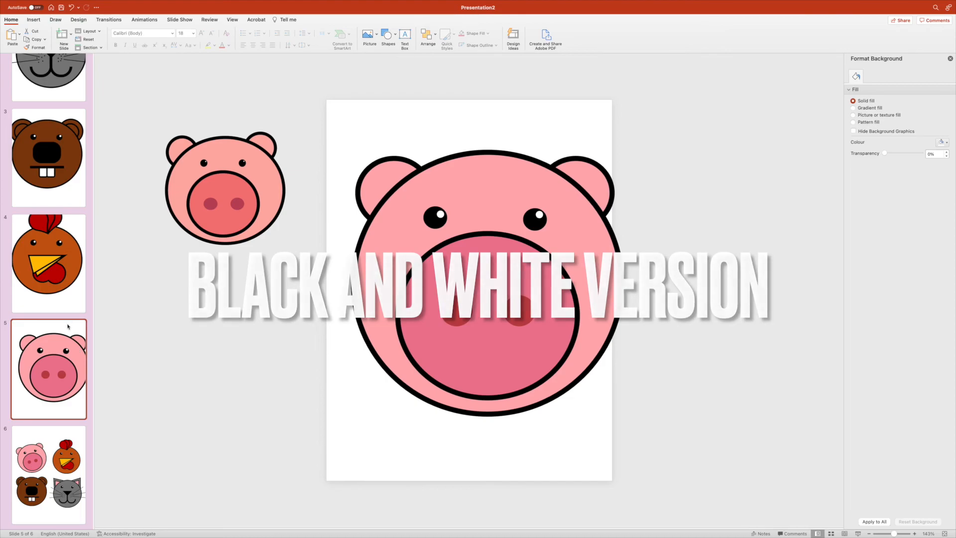
key("super+d")
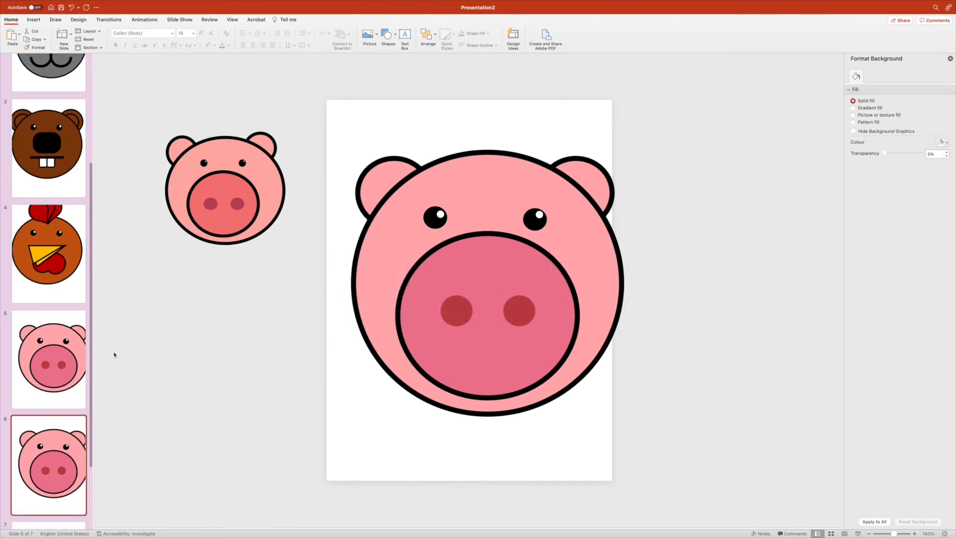
left_click(586, 193)
left_click_drag(629, 236, 605, 238)
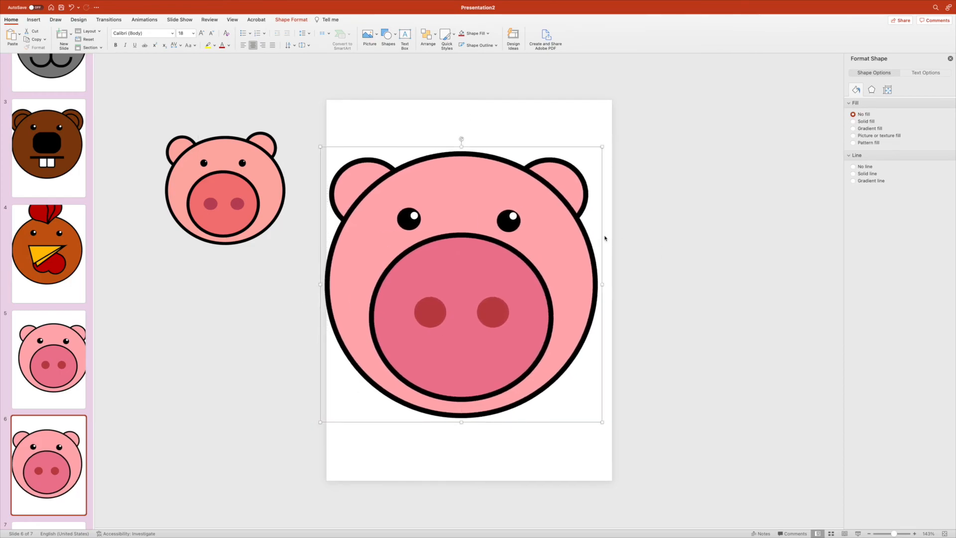
Fill the copied pig's head, both ears and snout with white
left_click(461, 164)
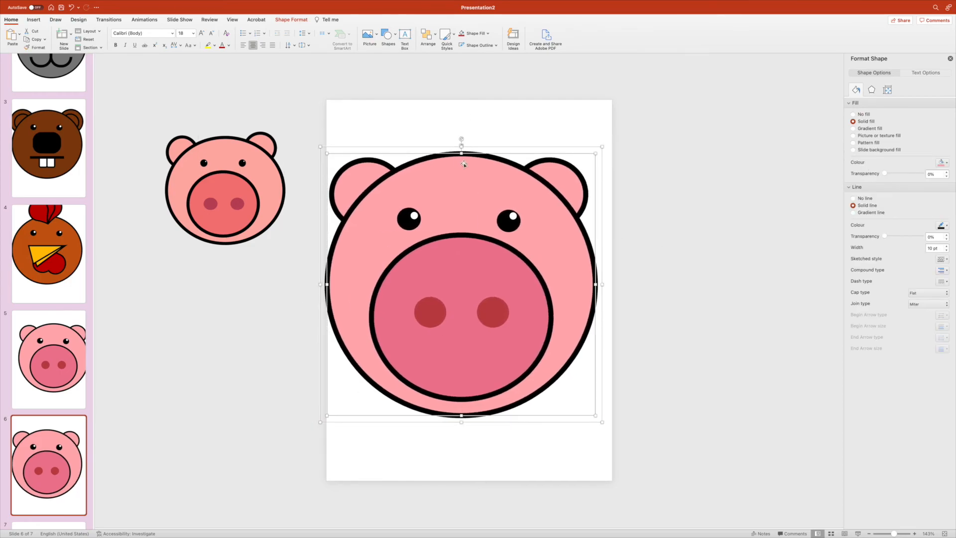
left_click(303, 21)
left_click(308, 33)
left_click(301, 69)
left_click(357, 168)
left_click(300, 38)
left_click(554, 172)
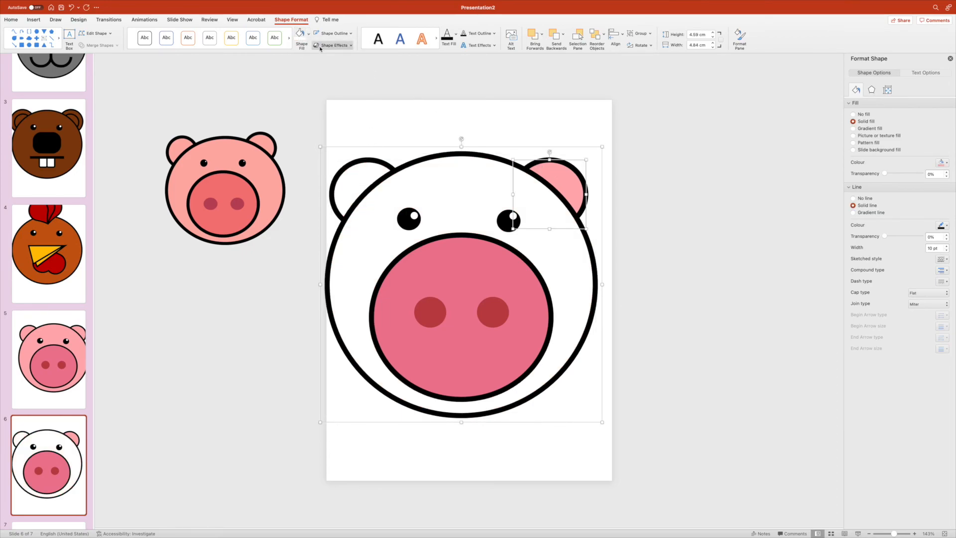
left_click(300, 38)
left_click(467, 266)
left_click(300, 34)
Fill both of the pig's nostrils with grey
left_click(436, 321)
left_click(495, 306)
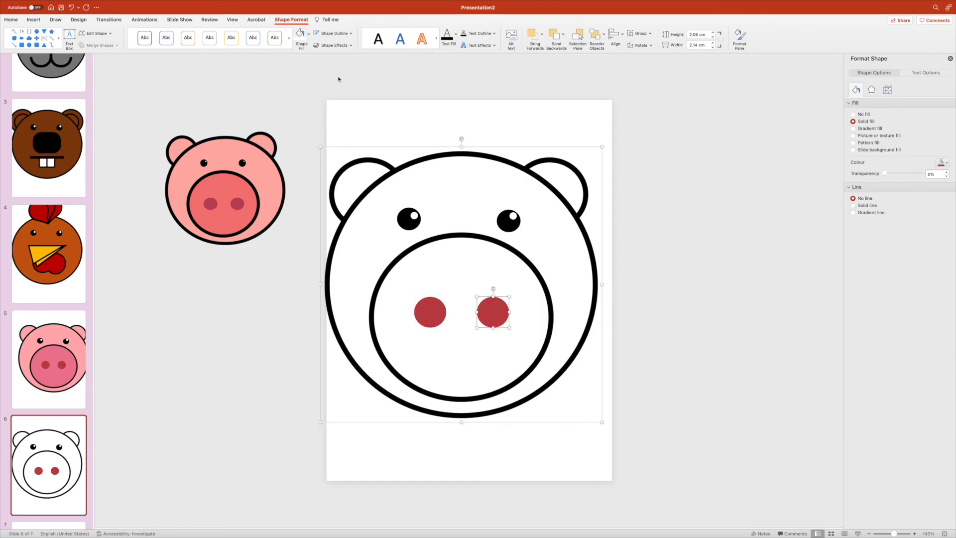
left_click(308, 35)
left_click(299, 101)
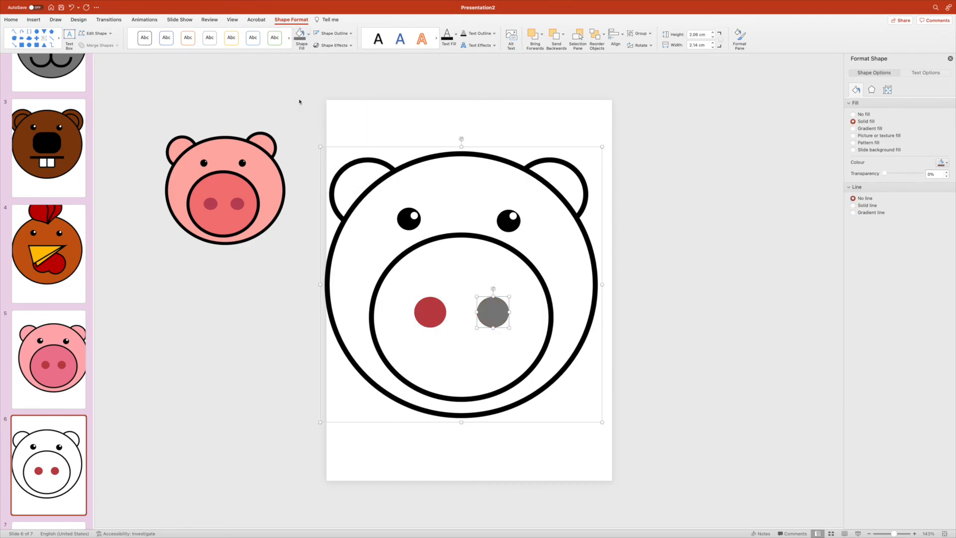
left_click(444, 311)
left_click(300, 34)
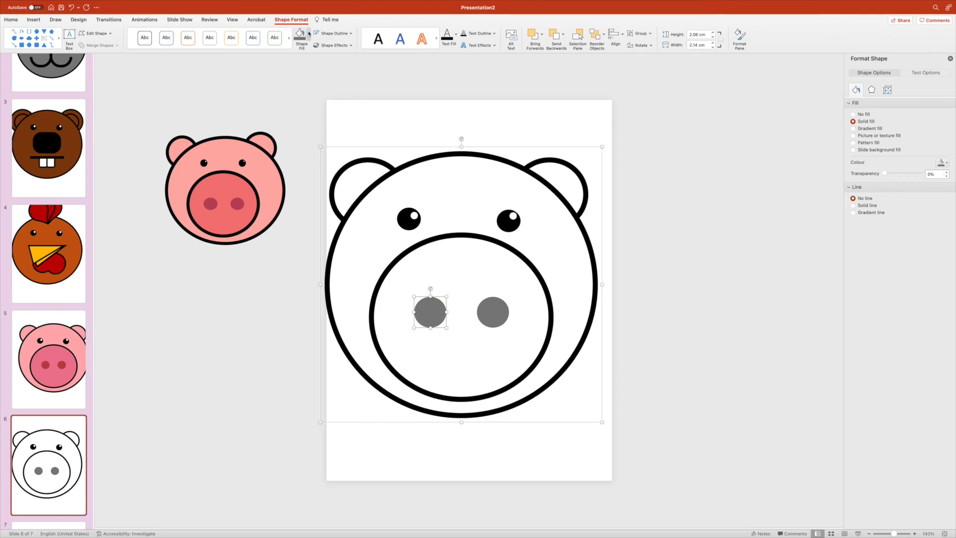
Change the fill of both nostrils to black
left_click(309, 35)
left_click(308, 71)
left_click(498, 312)
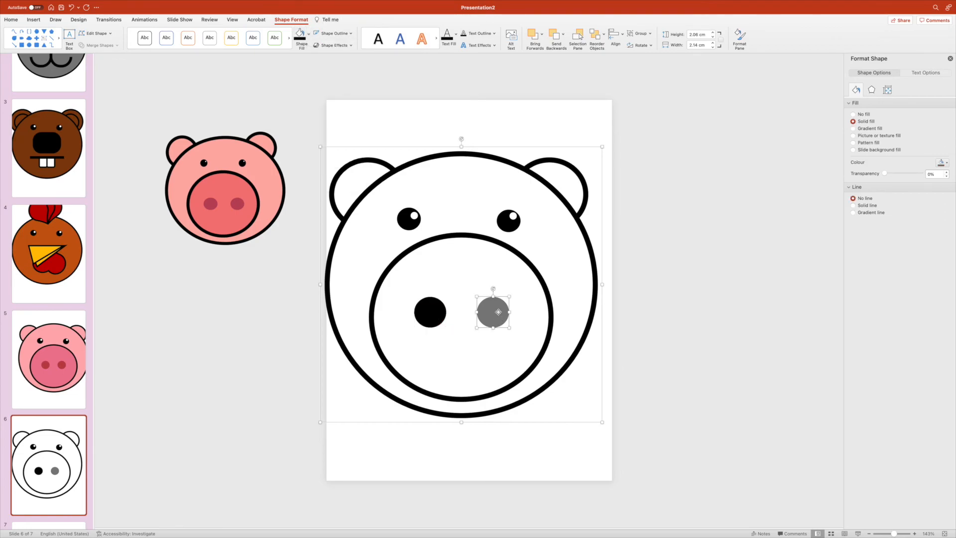
left_click(304, 32)
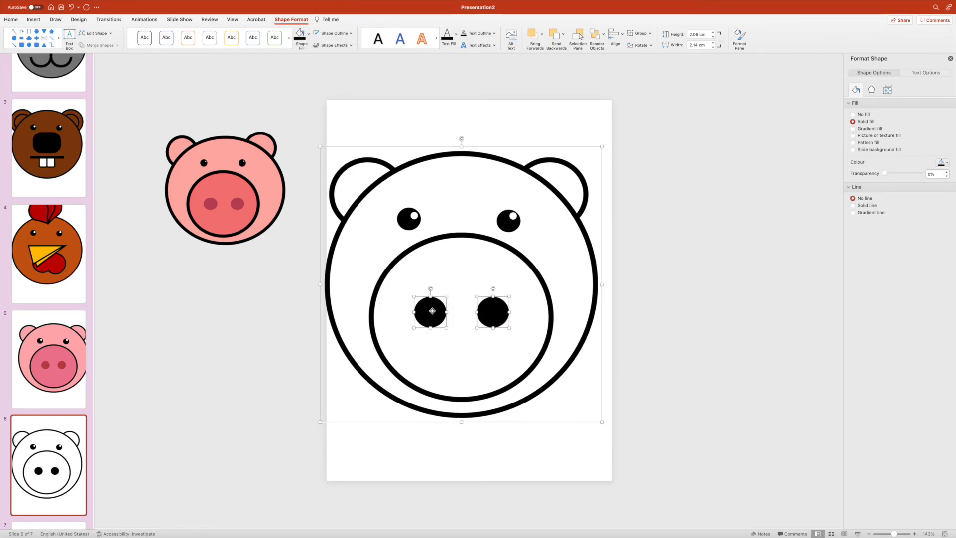
Fill both nostrils with white and give them a black 10 pt outline
left_click(308, 35)
left_click(298, 67)
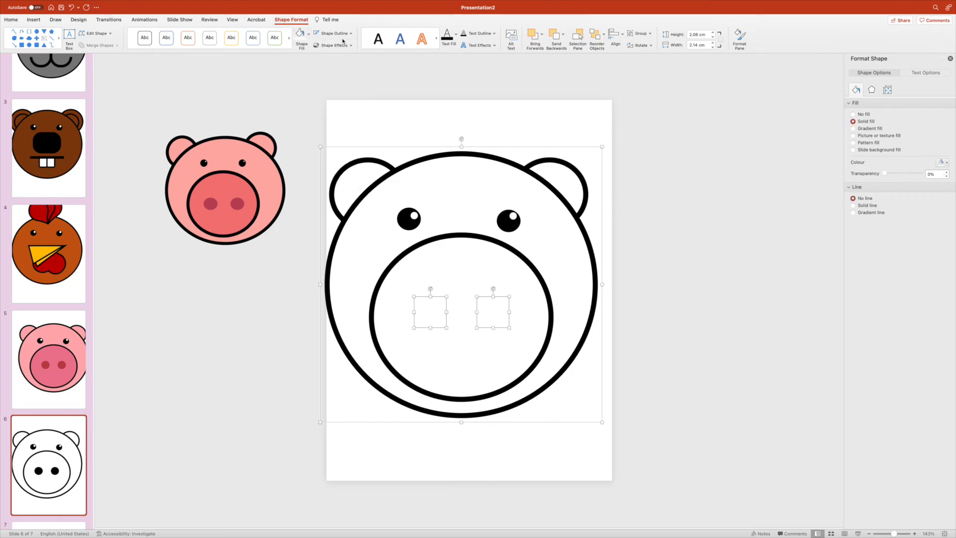
left_click(351, 34)
left_click(325, 67)
left_click(351, 34)
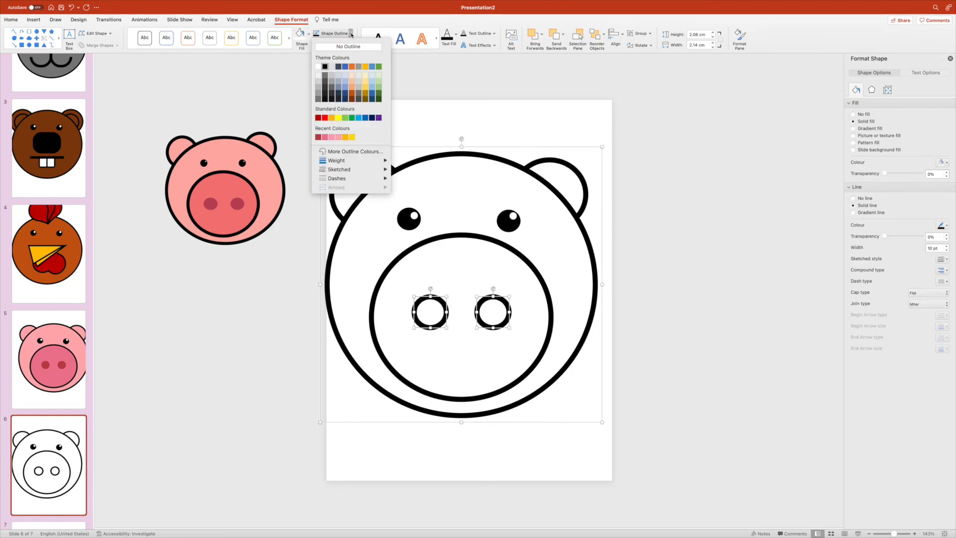
left_click(435, 76)
Select the whole black-and-white pig group
left_click(577, 111)
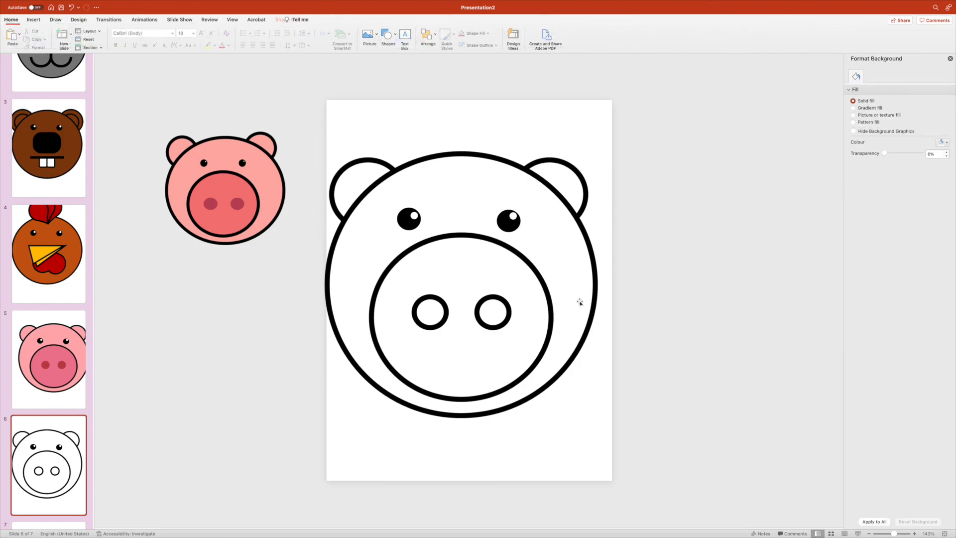
left_click(554, 227)
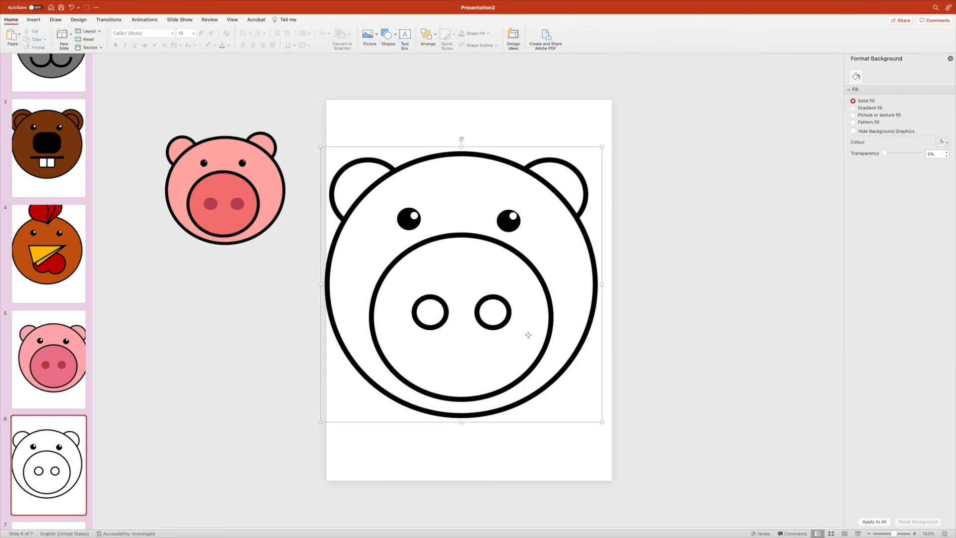